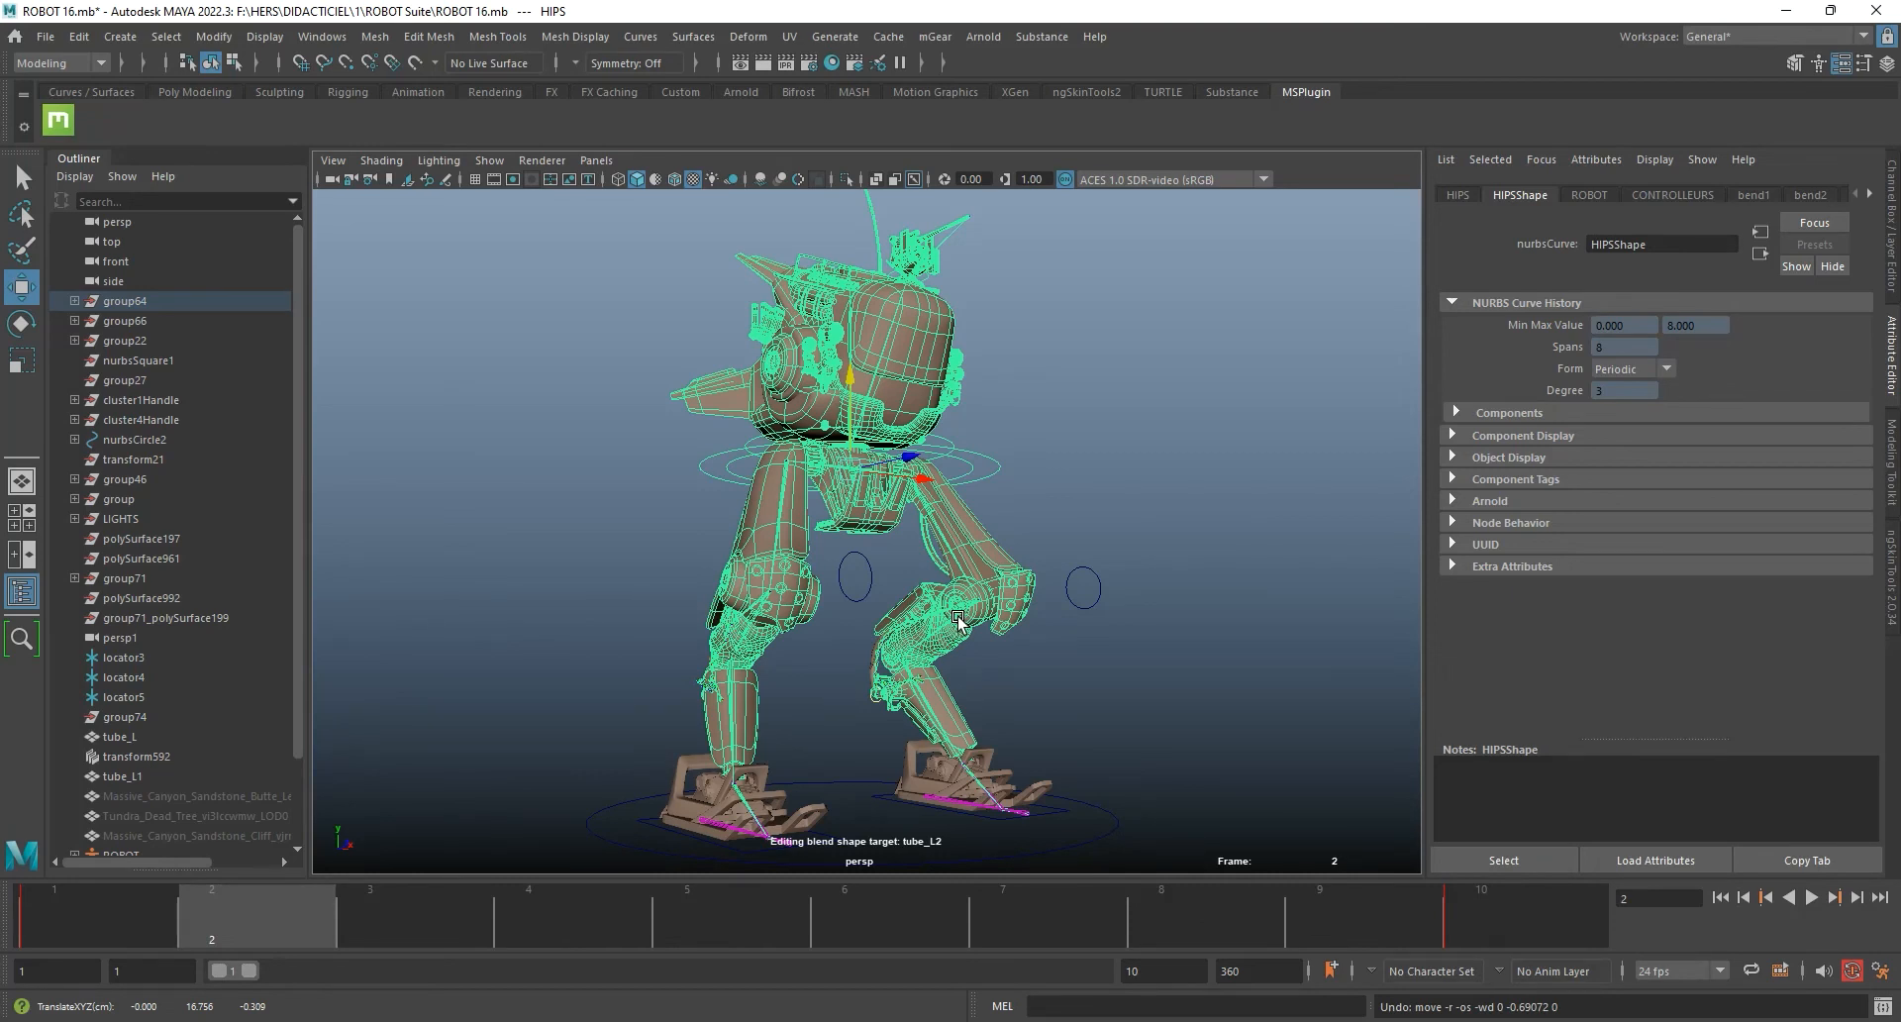
Step: Hide the polygon meshes in the perspective view and clear the selection of the HIPS control
scroll(941, 530, up, 10)
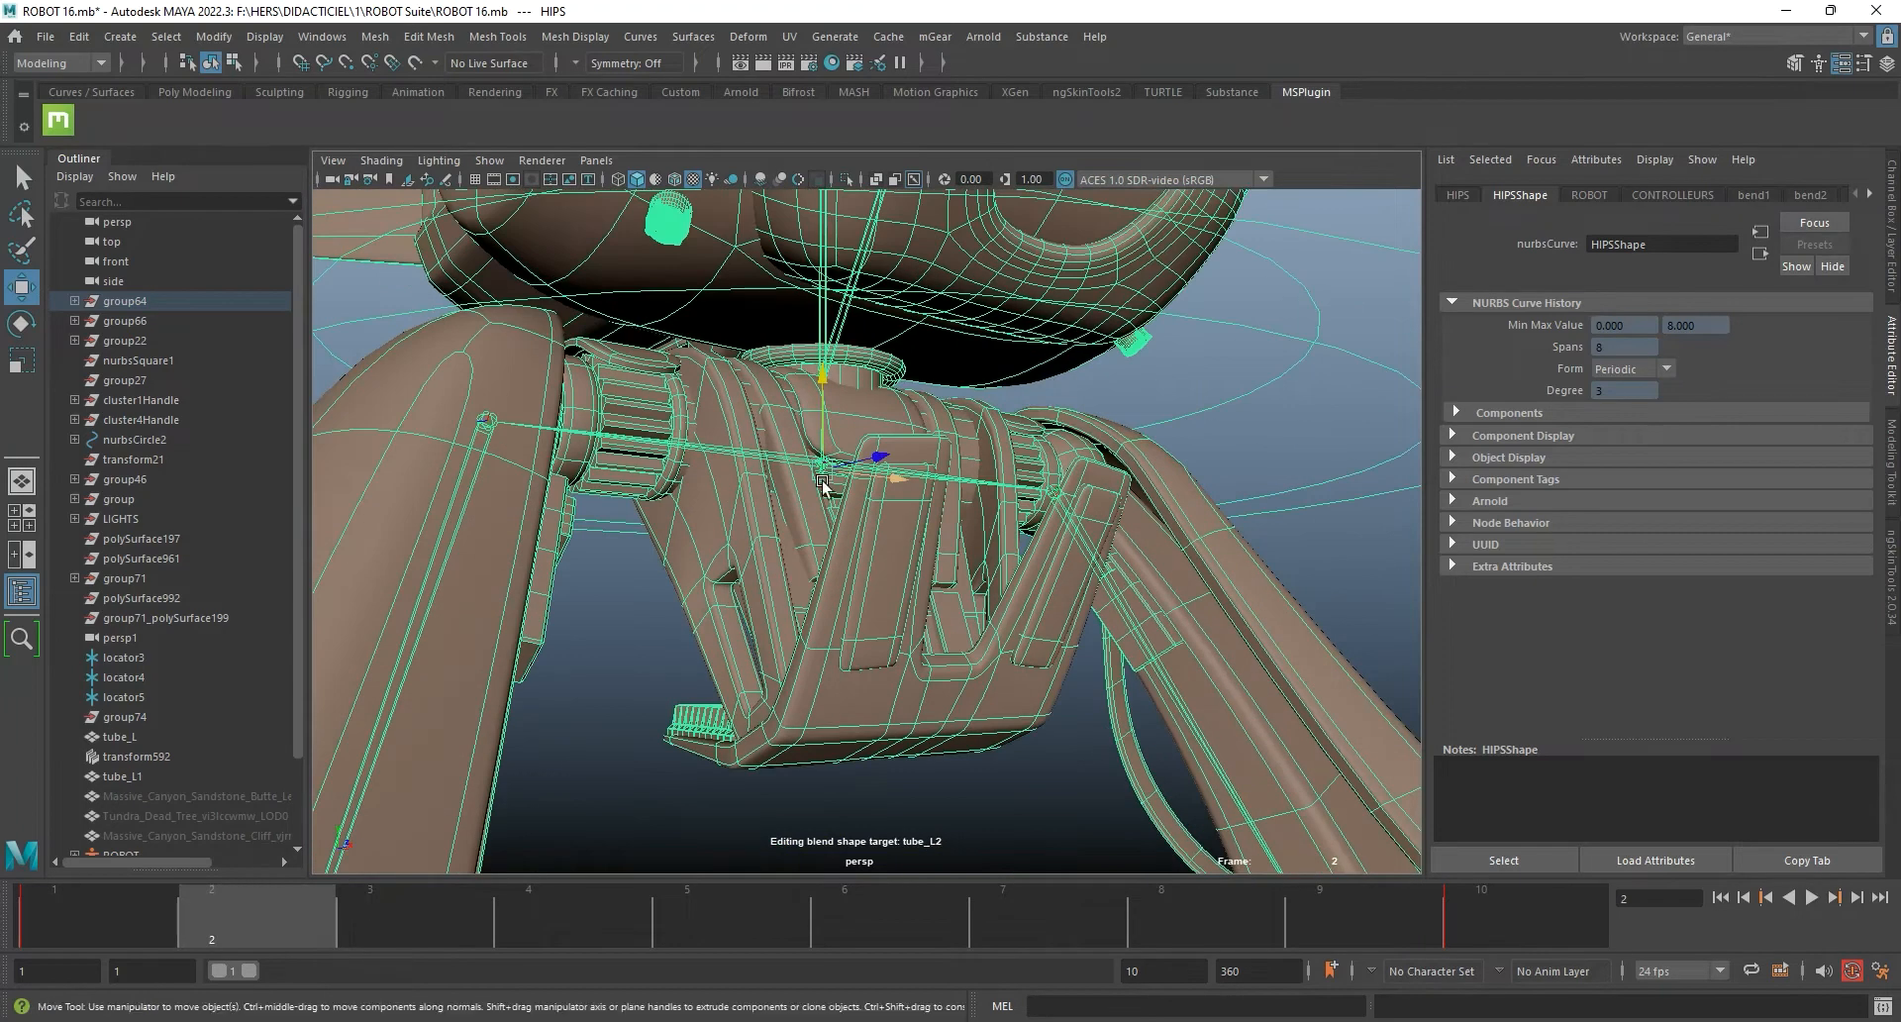
key(q)
alt+drag(869, 486, 847, 492)
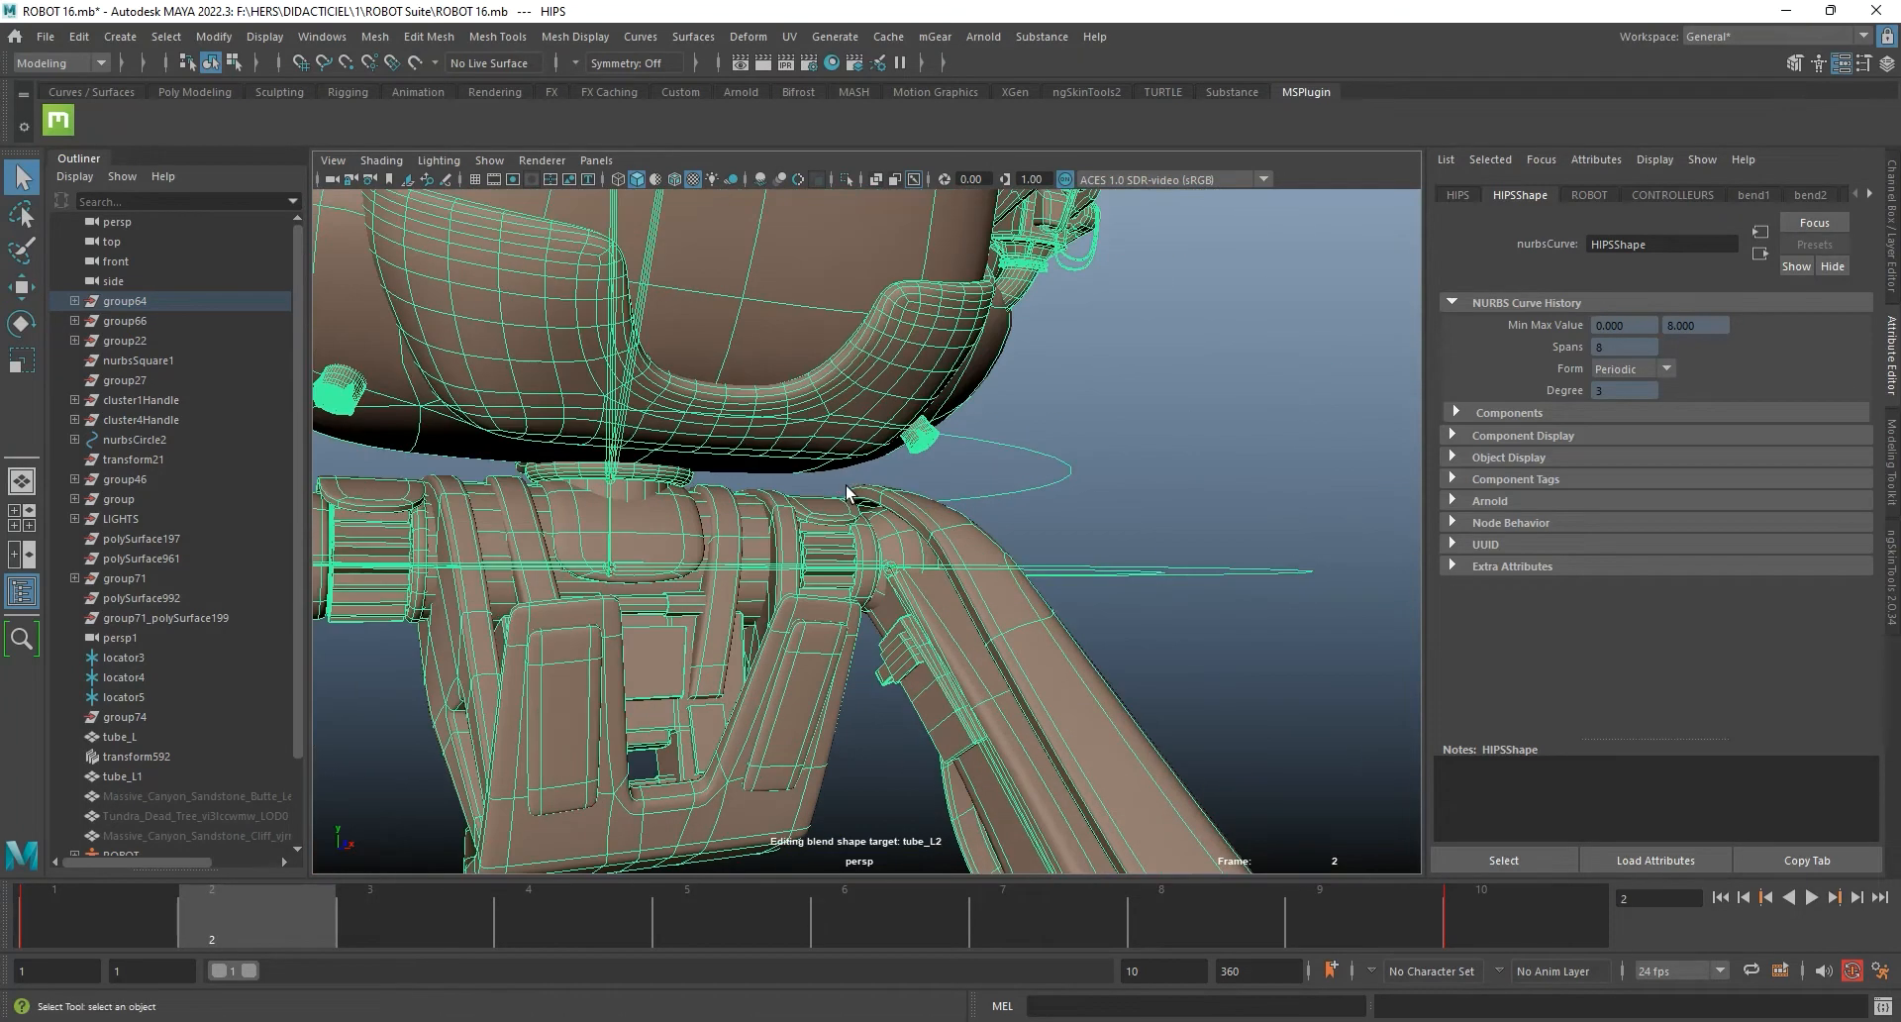
key(f)
click(496, 159)
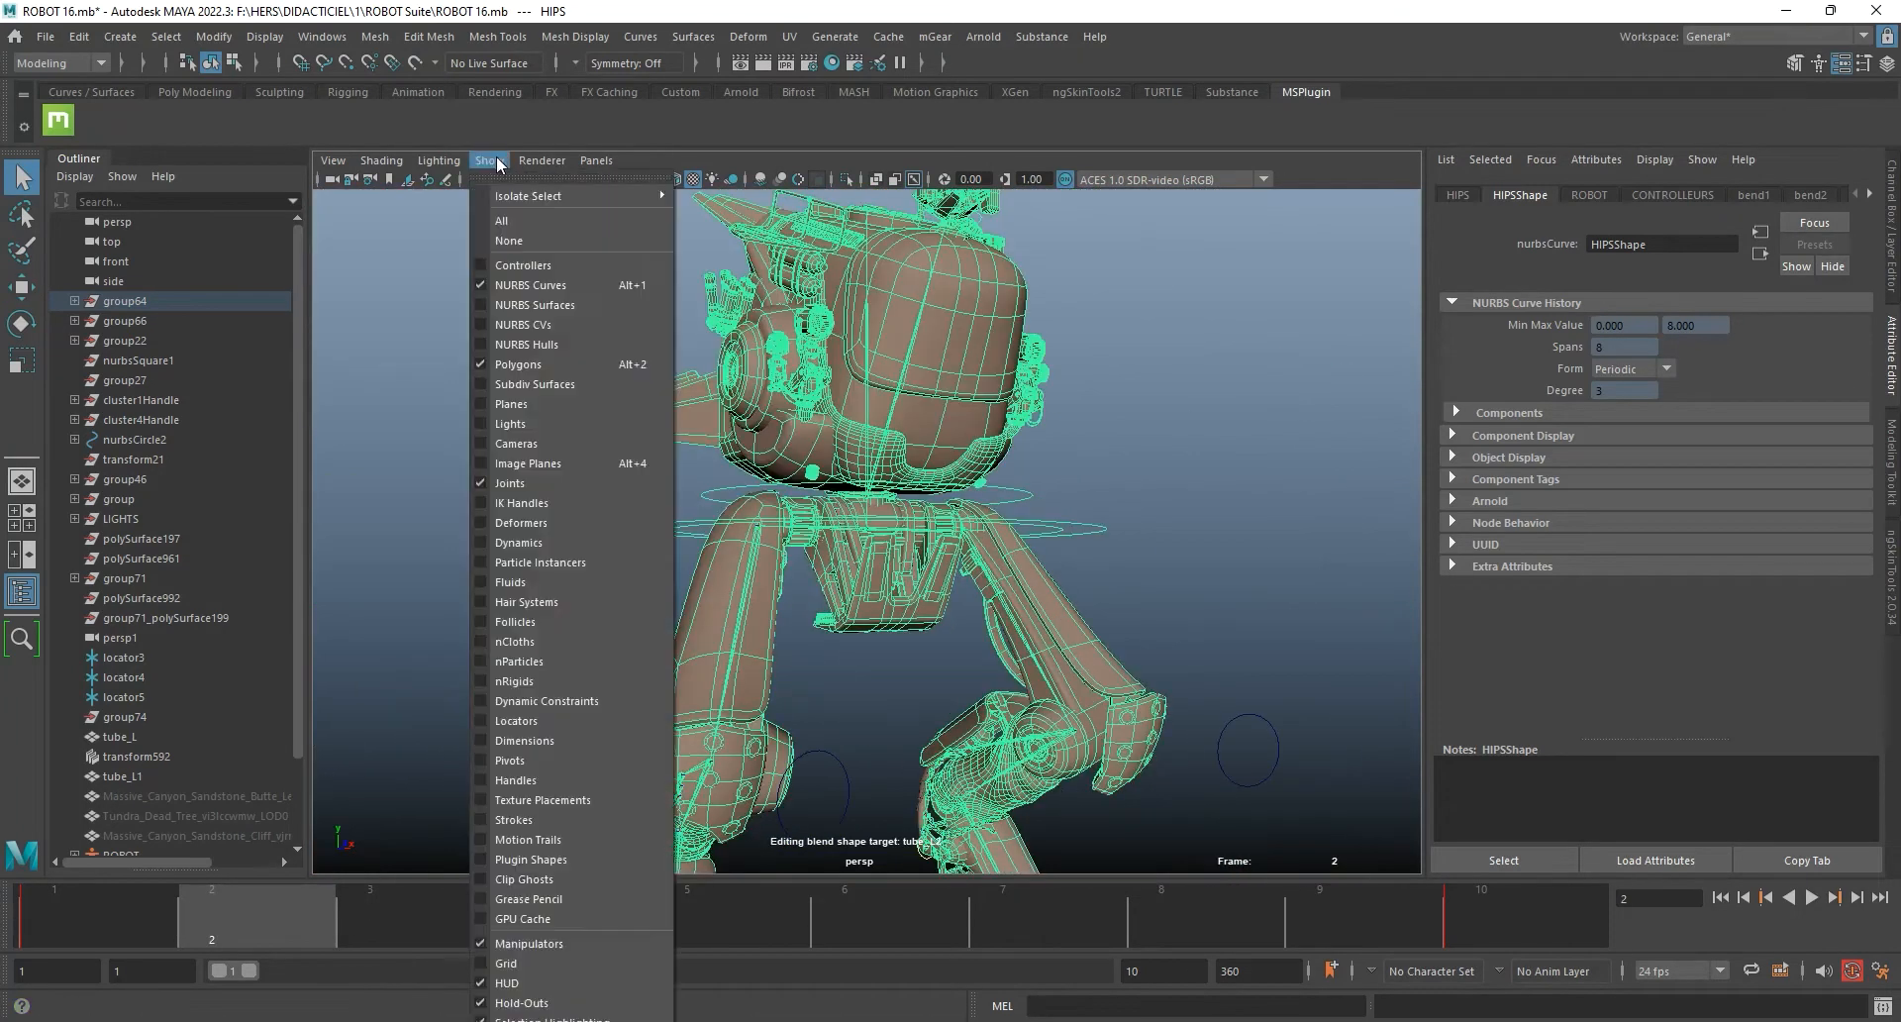
click(582, 365)
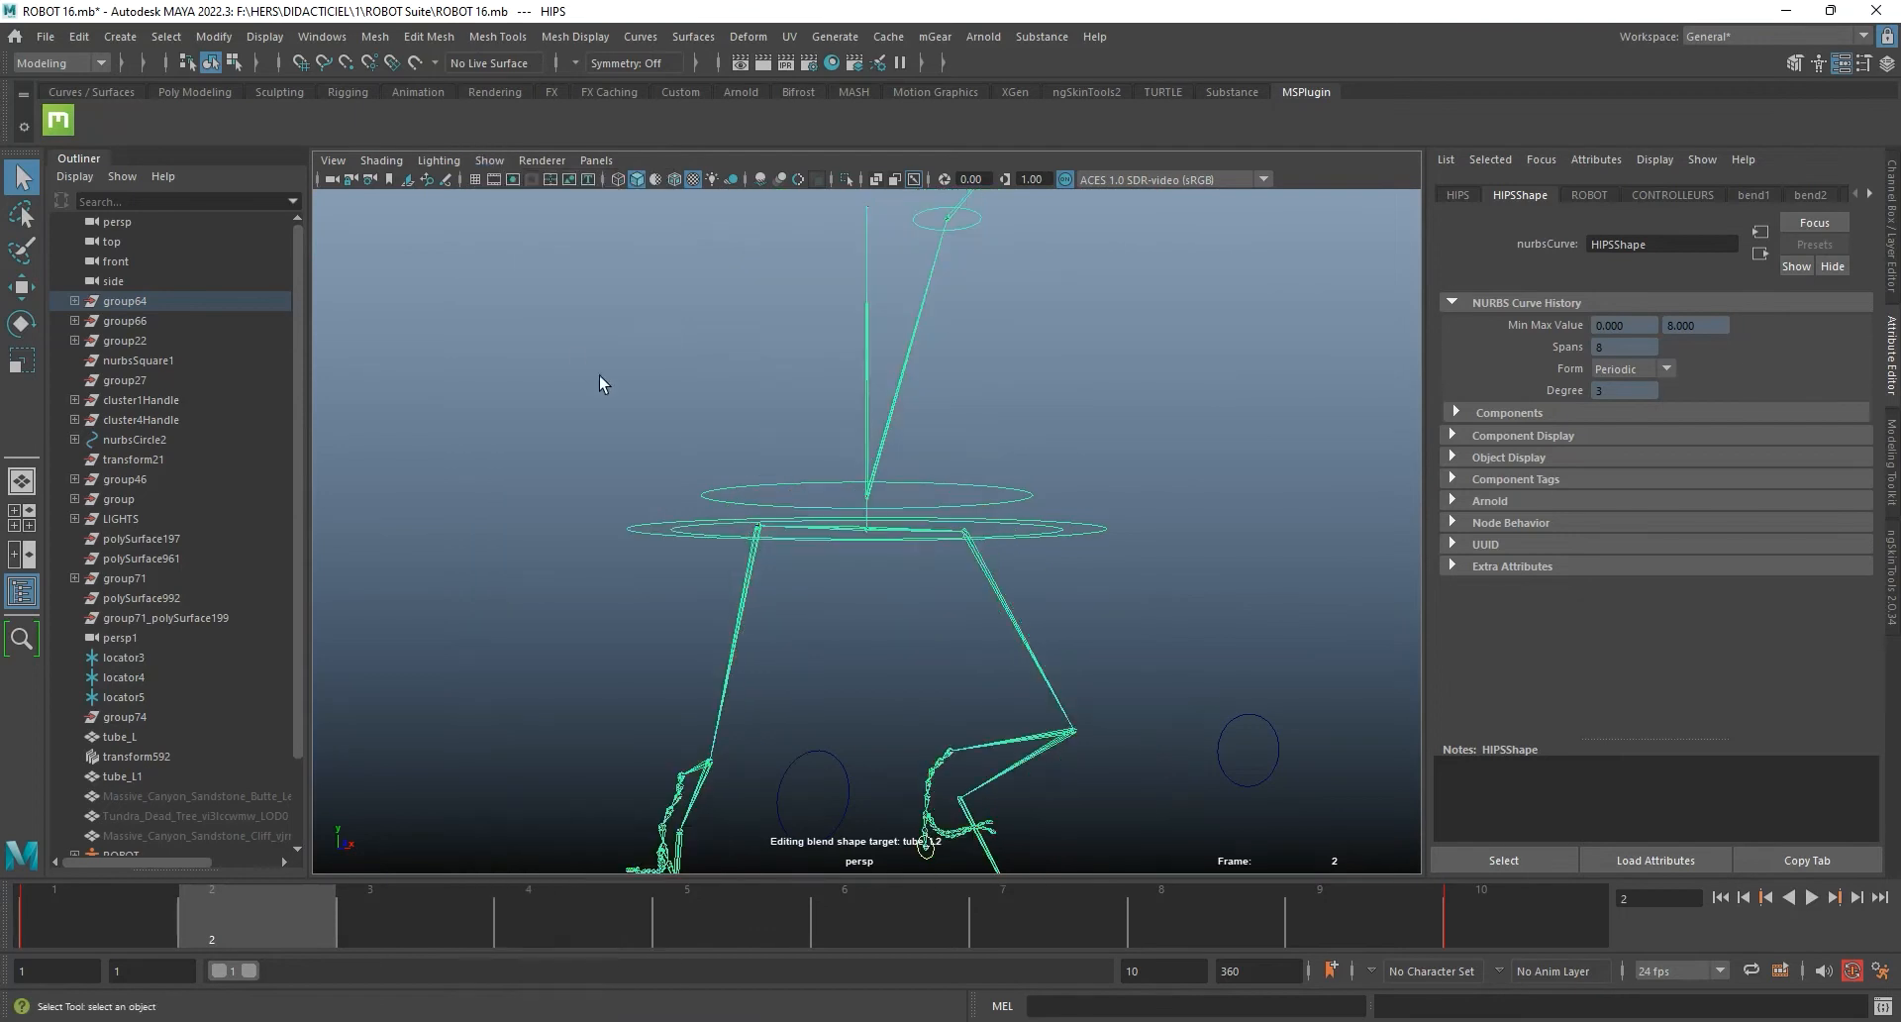
click(877, 582)
alt+drag(877, 582, 913, 646)
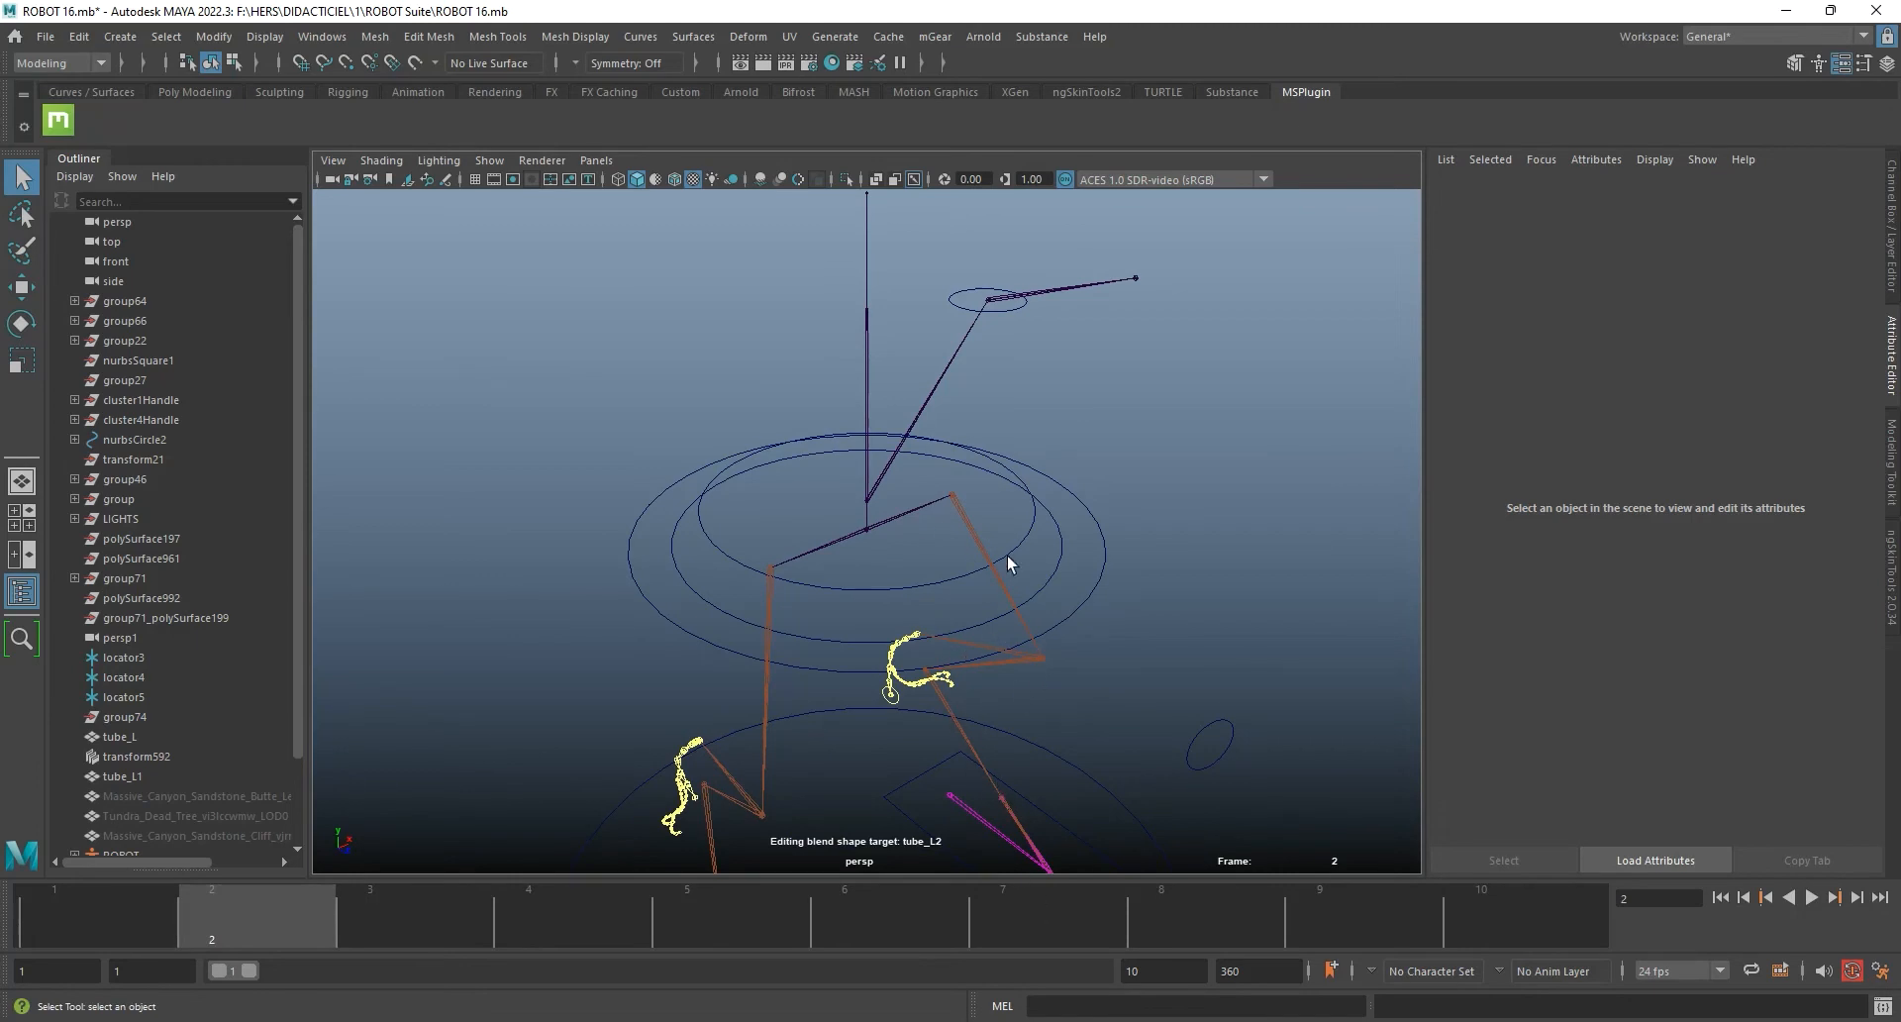
Step: Inspect the leg's joint chain by selecting the knee joint (joint3) and the upper thigh joint (joint2)
alt+right_drag(866, 527, 1060, 602)
alt+drag(1059, 602, 1014, 651)
click(1016, 681)
alt+drag(1056, 834, 901, 594)
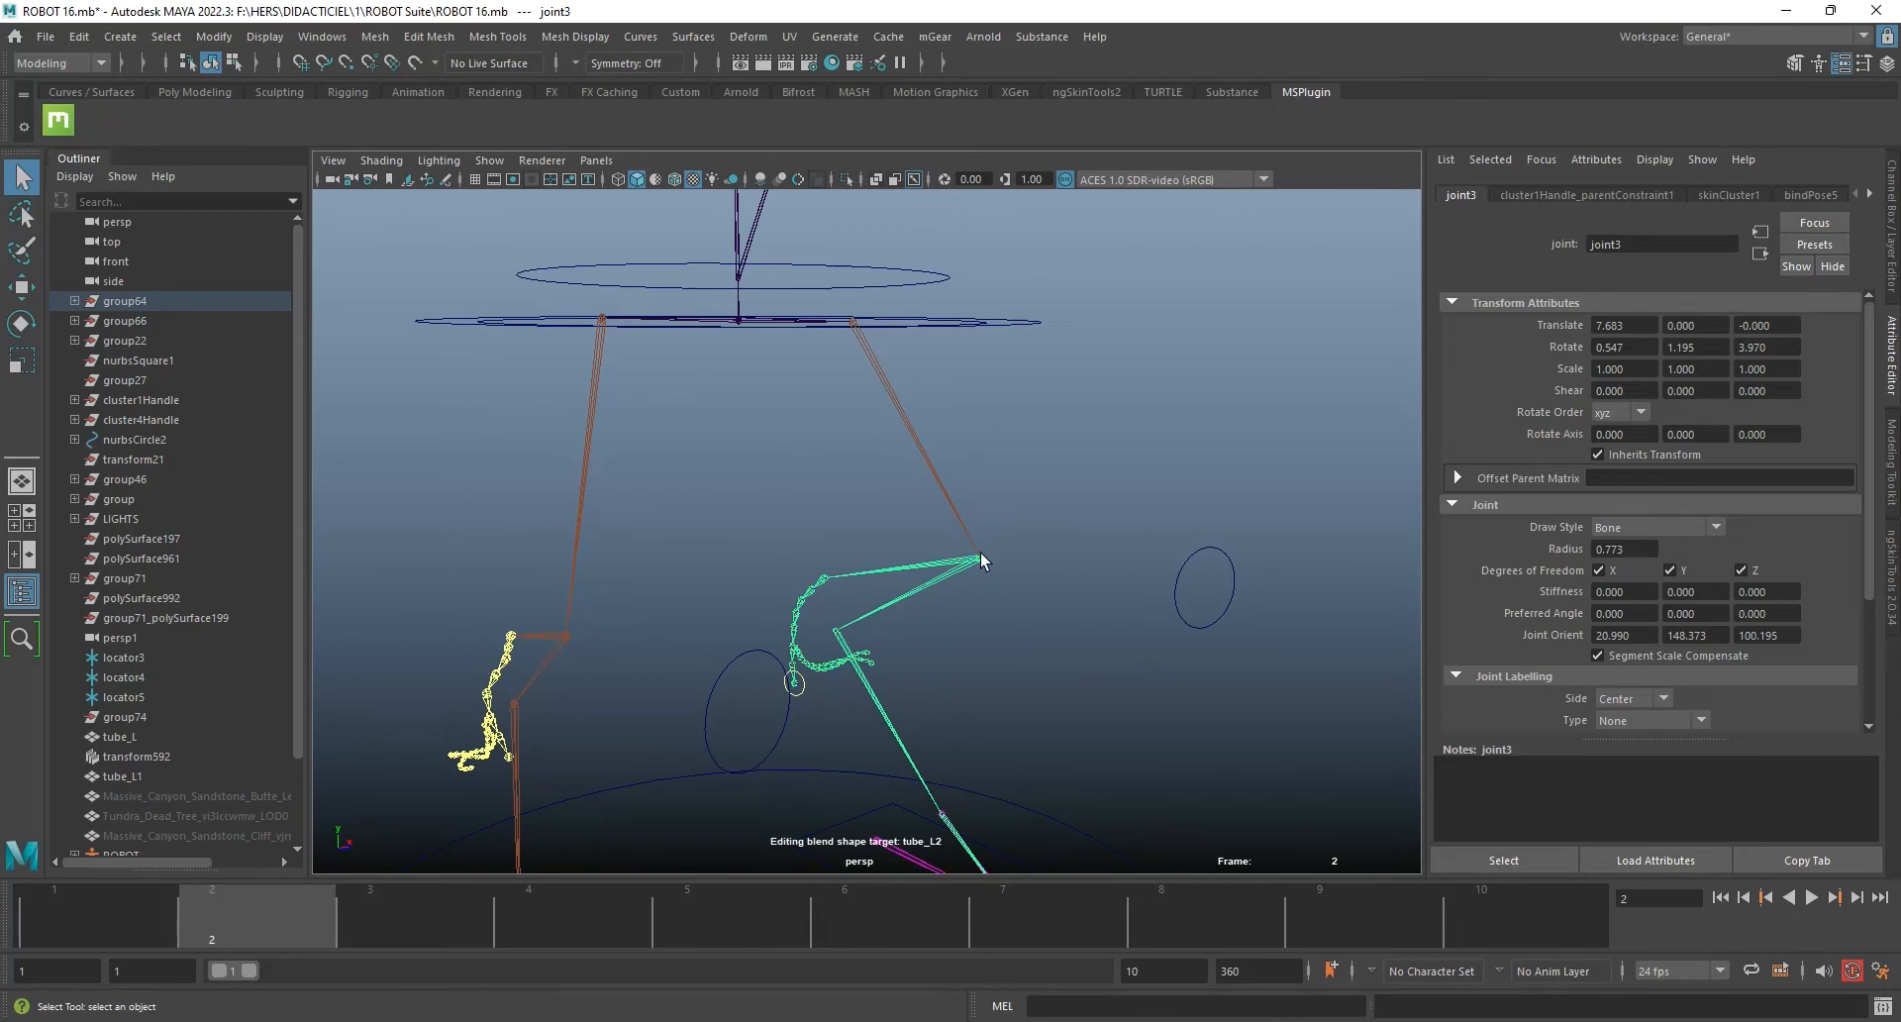
click(854, 322)
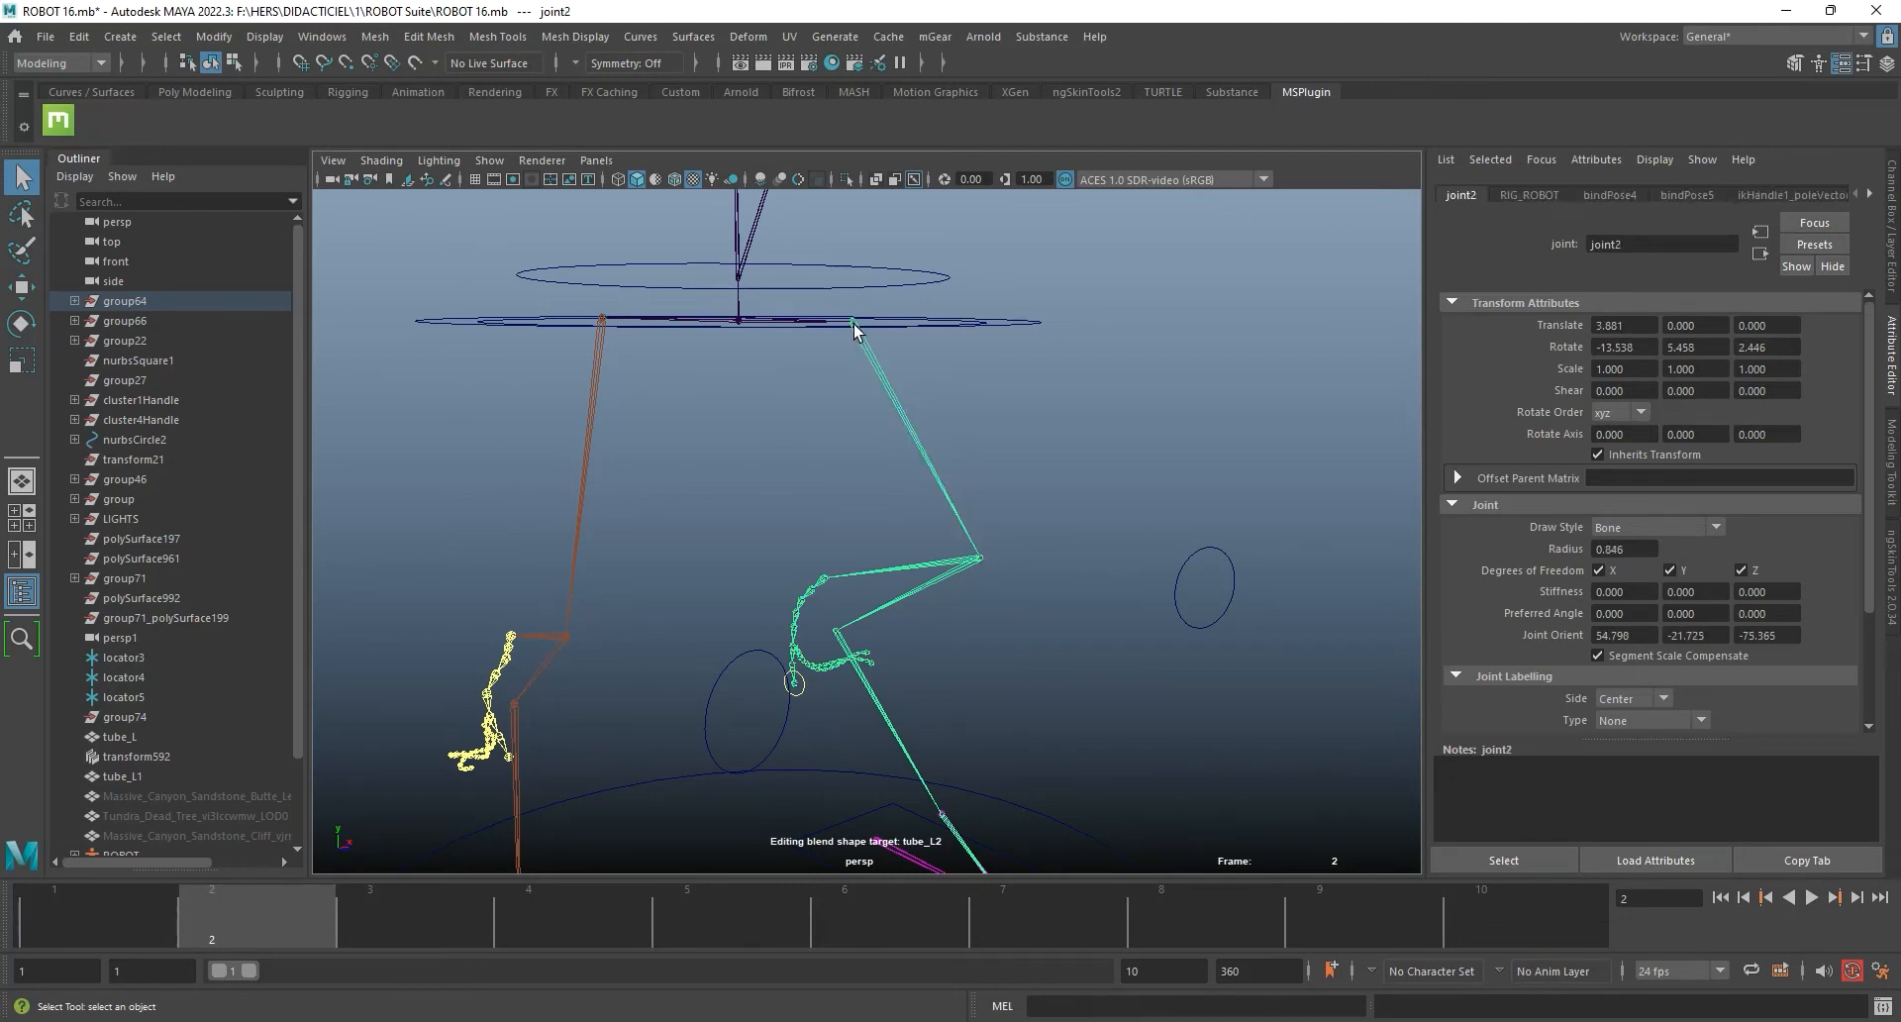
alt+middle_drag(856, 325, 877, 375)
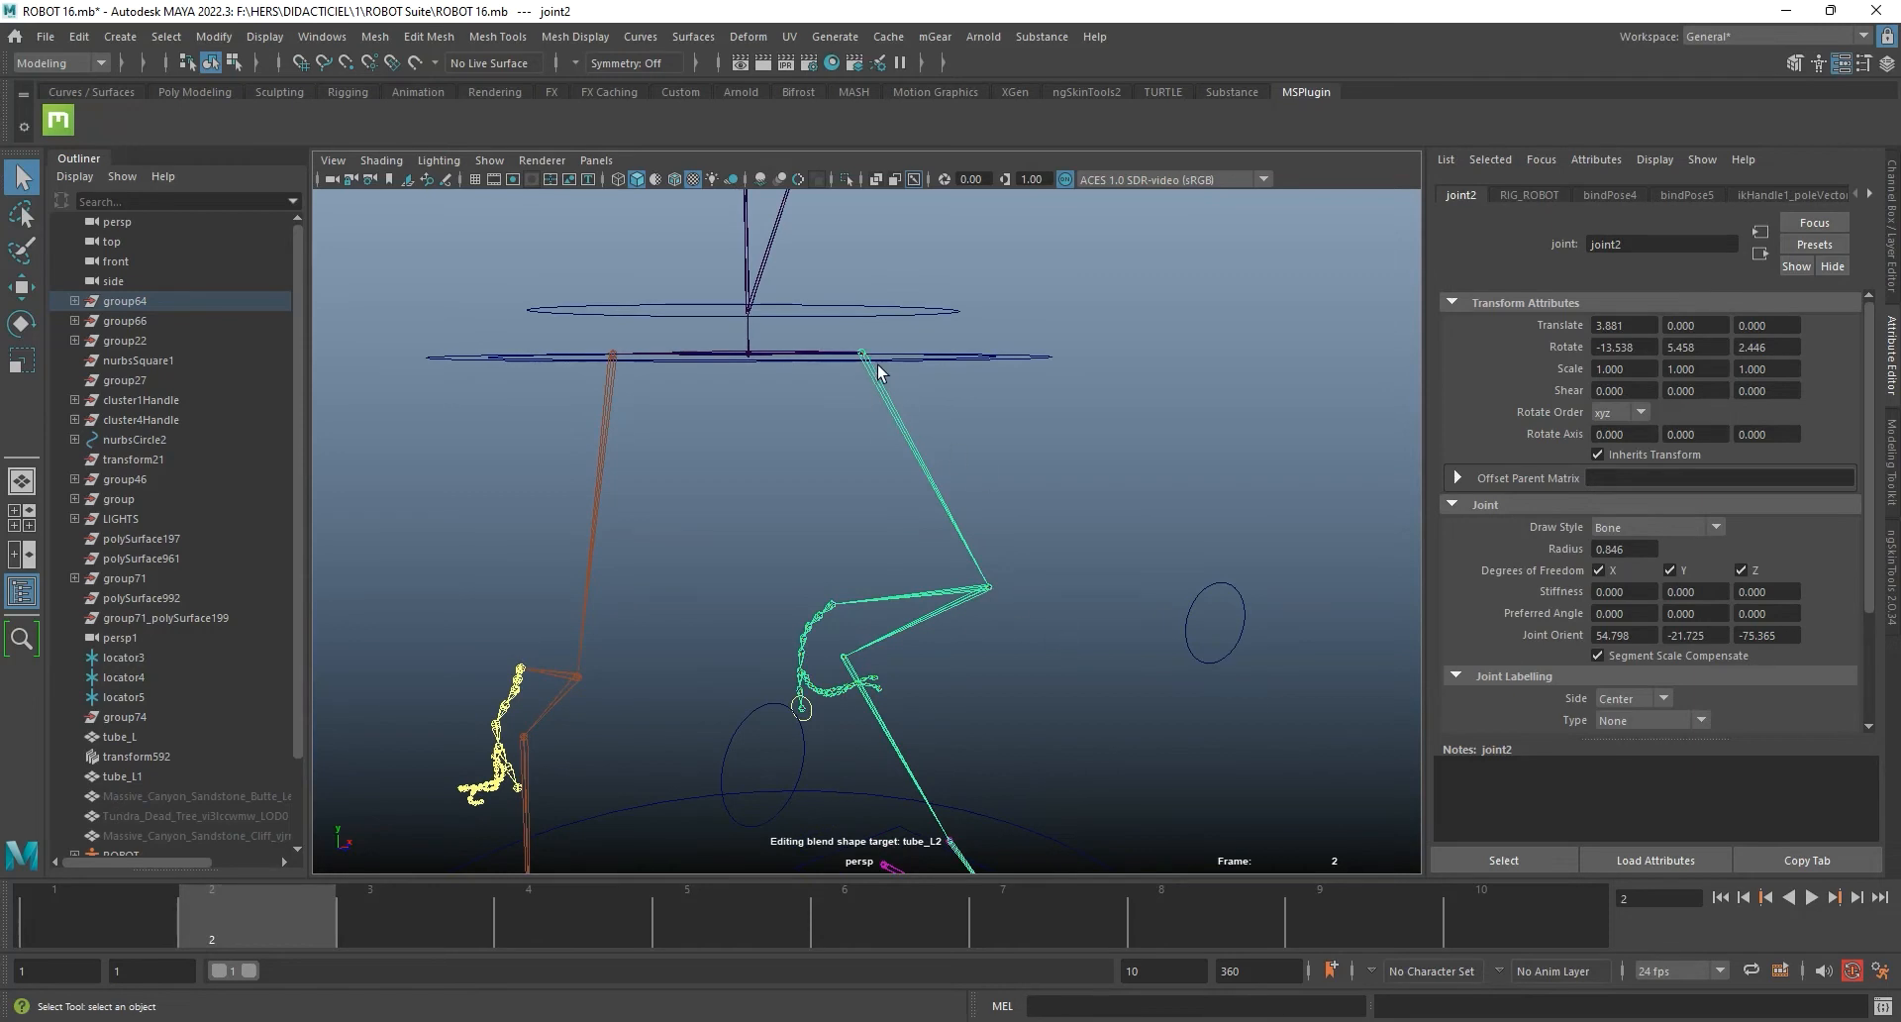
alt+drag(867, 319, 865, 382)
alt+middle_drag(866, 382, 979, 540)
alt+right_drag(979, 540, 1262, 551)
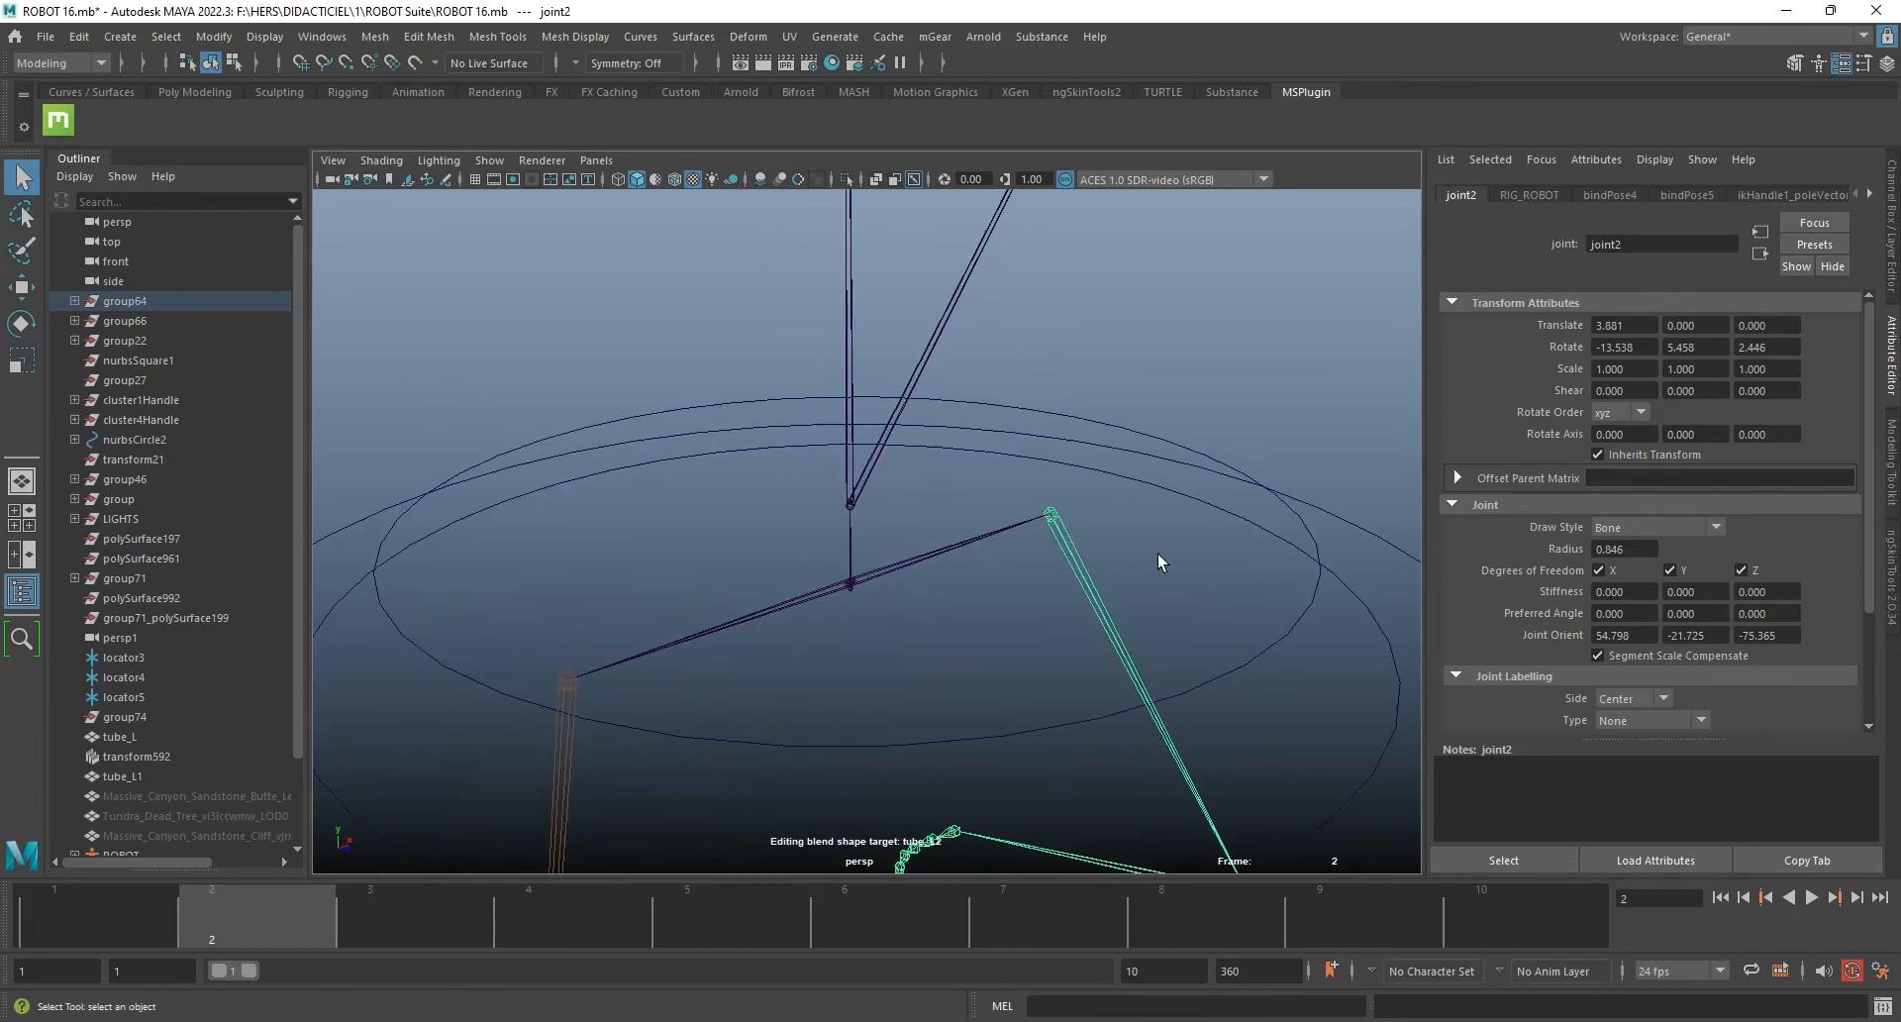
Step: Compare the two overlapping joints at the pelvis centre by selecting the torso root (joint18) and the leg root (joint1) in turn
click(882, 571)
alt+right_drag(882, 607, 882, 640)
alt+middle_drag(882, 641, 848, 572)
alt+right_drag(849, 573, 870, 585)
click(850, 580)
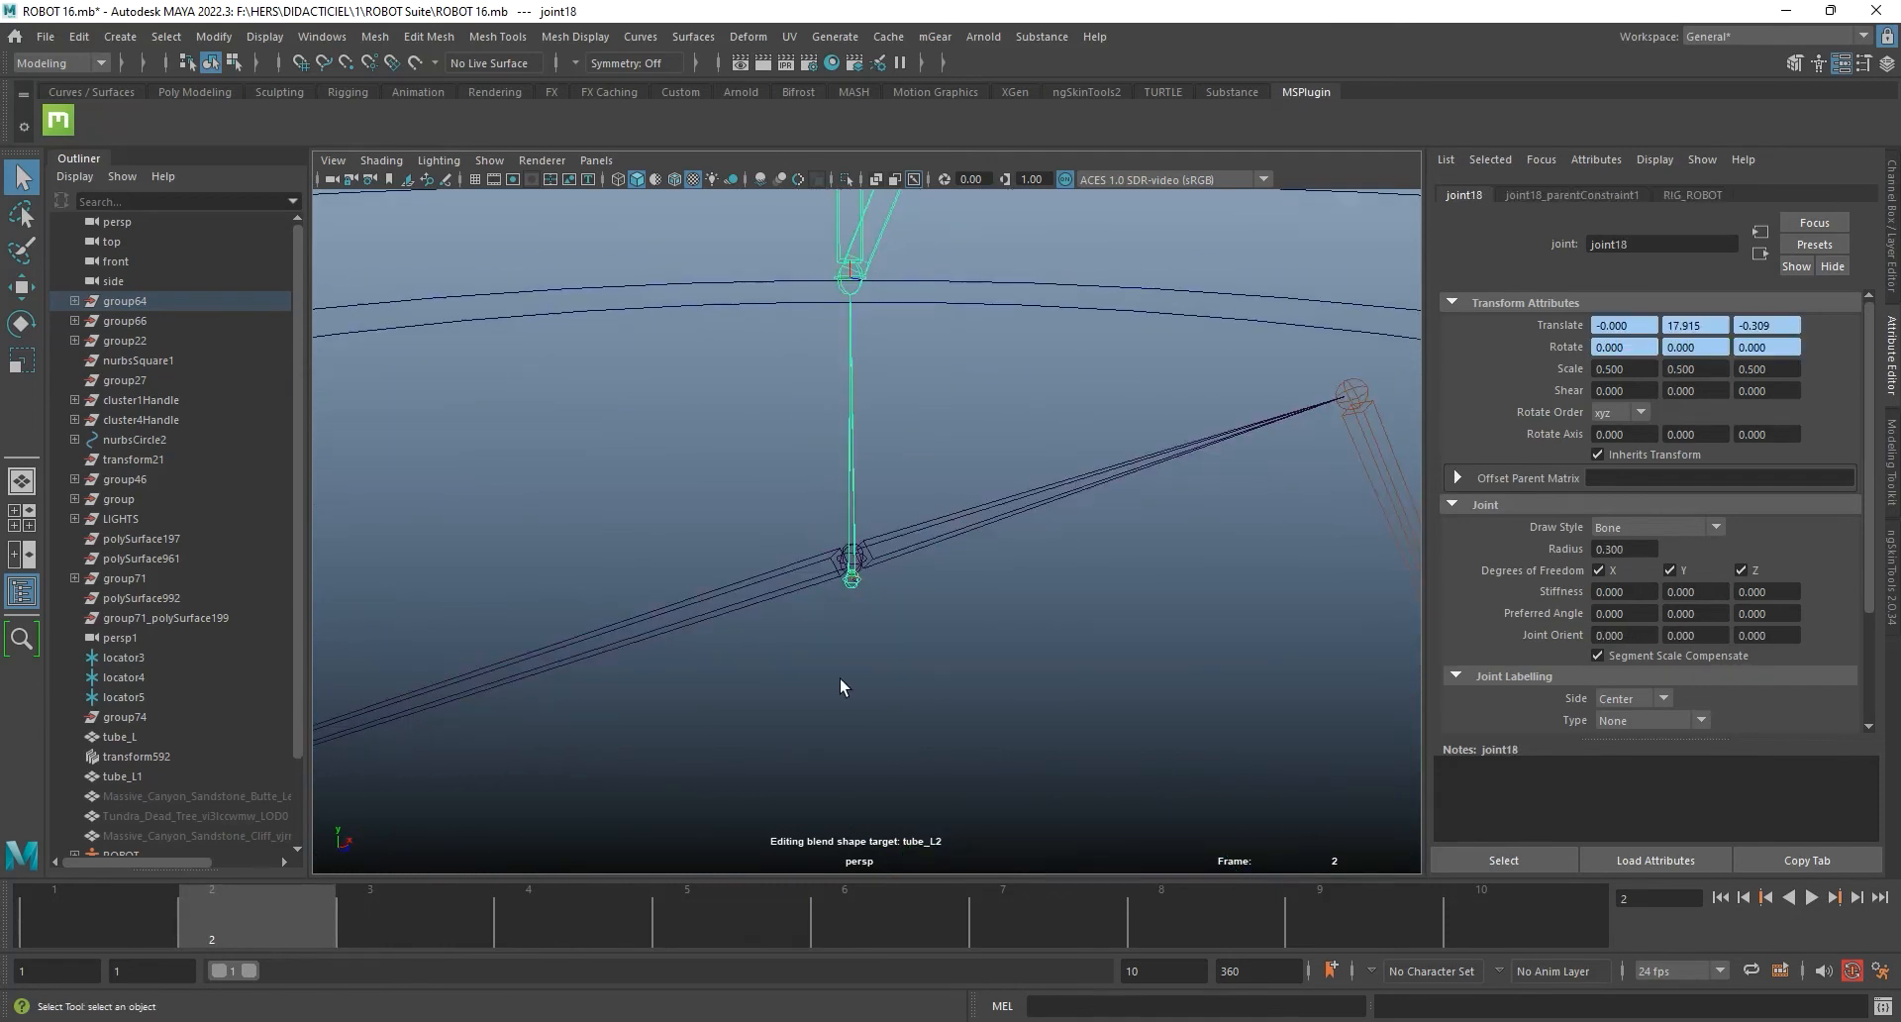
click(871, 557)
alt+drag(935, 584, 866, 566)
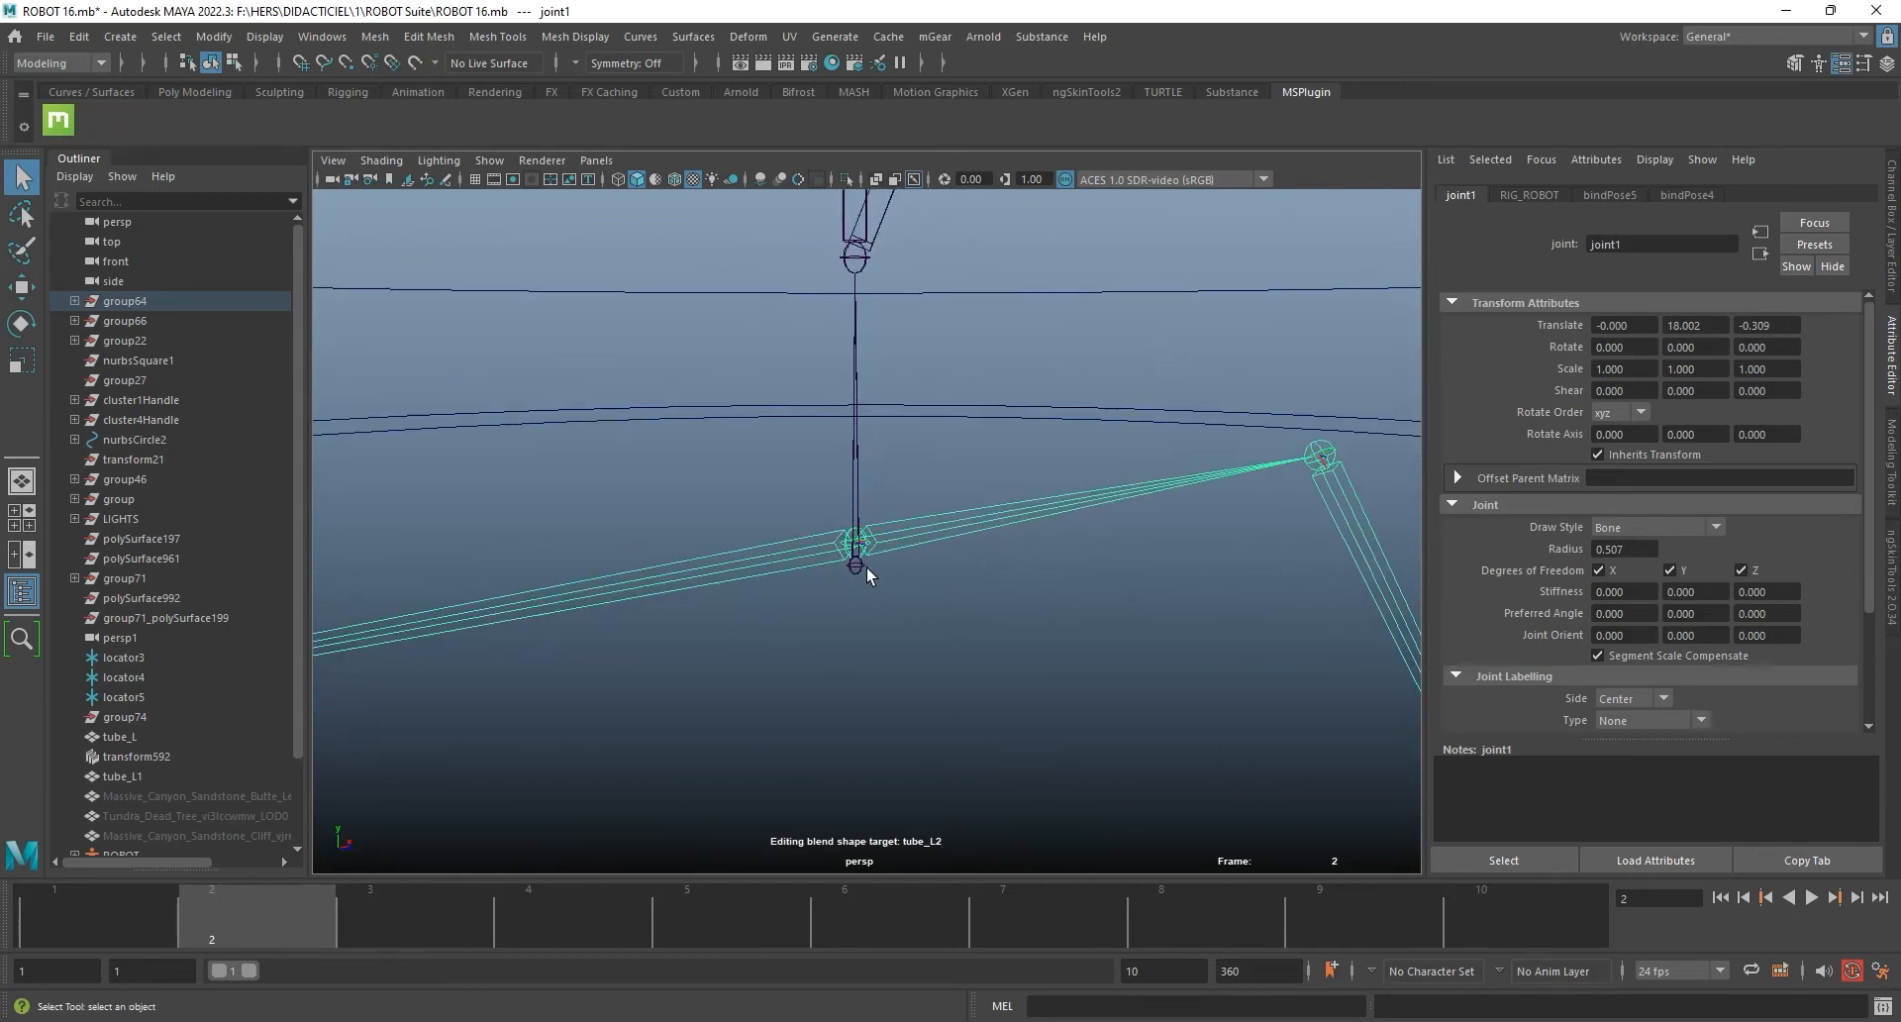
click(864, 545)
click(870, 538)
alt+drag(996, 554, 967, 567)
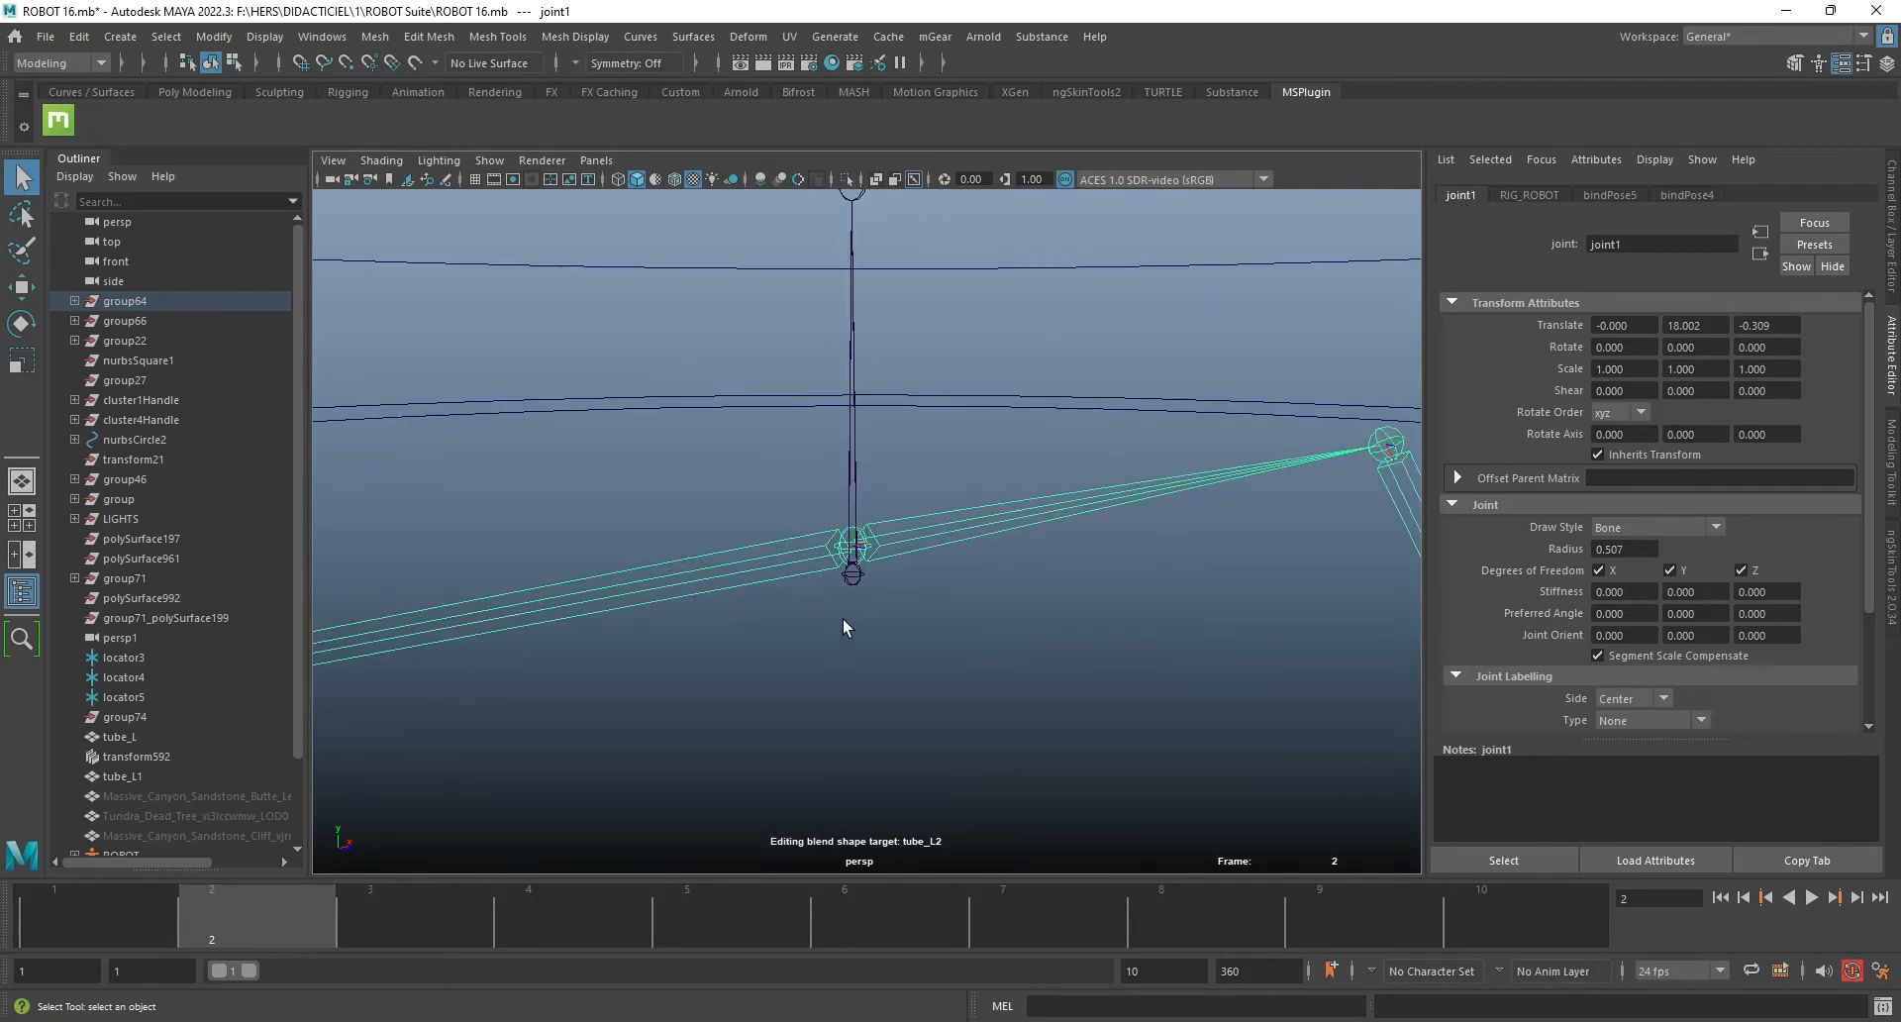
click(851, 579)
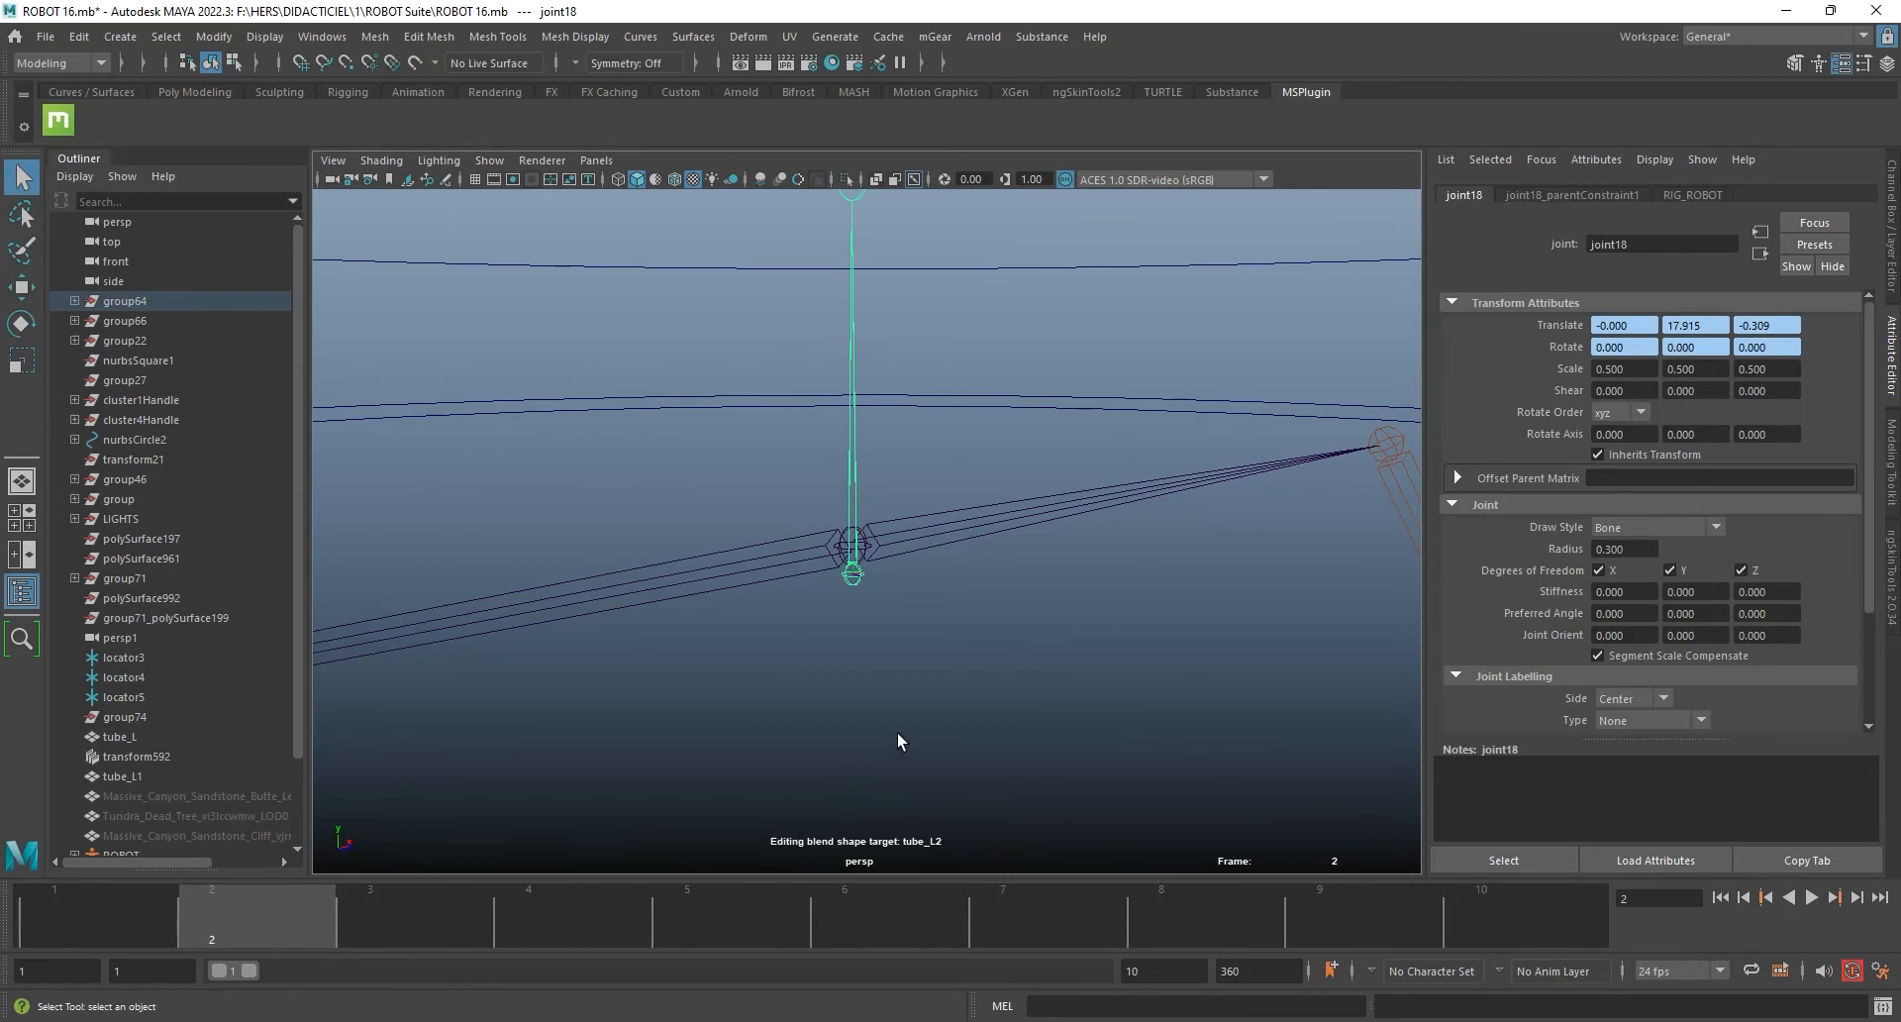
Step: Examine the torso joint chain above the pelvis, and select the leg root joint (joint1)
alt+drag(880, 651, 923, 458)
scroll(923, 454, up, 2)
alt+middle_drag(922, 455, 930, 558)
alt+middle_drag(888, 705, 898, 545)
scroll(898, 551, up, 5)
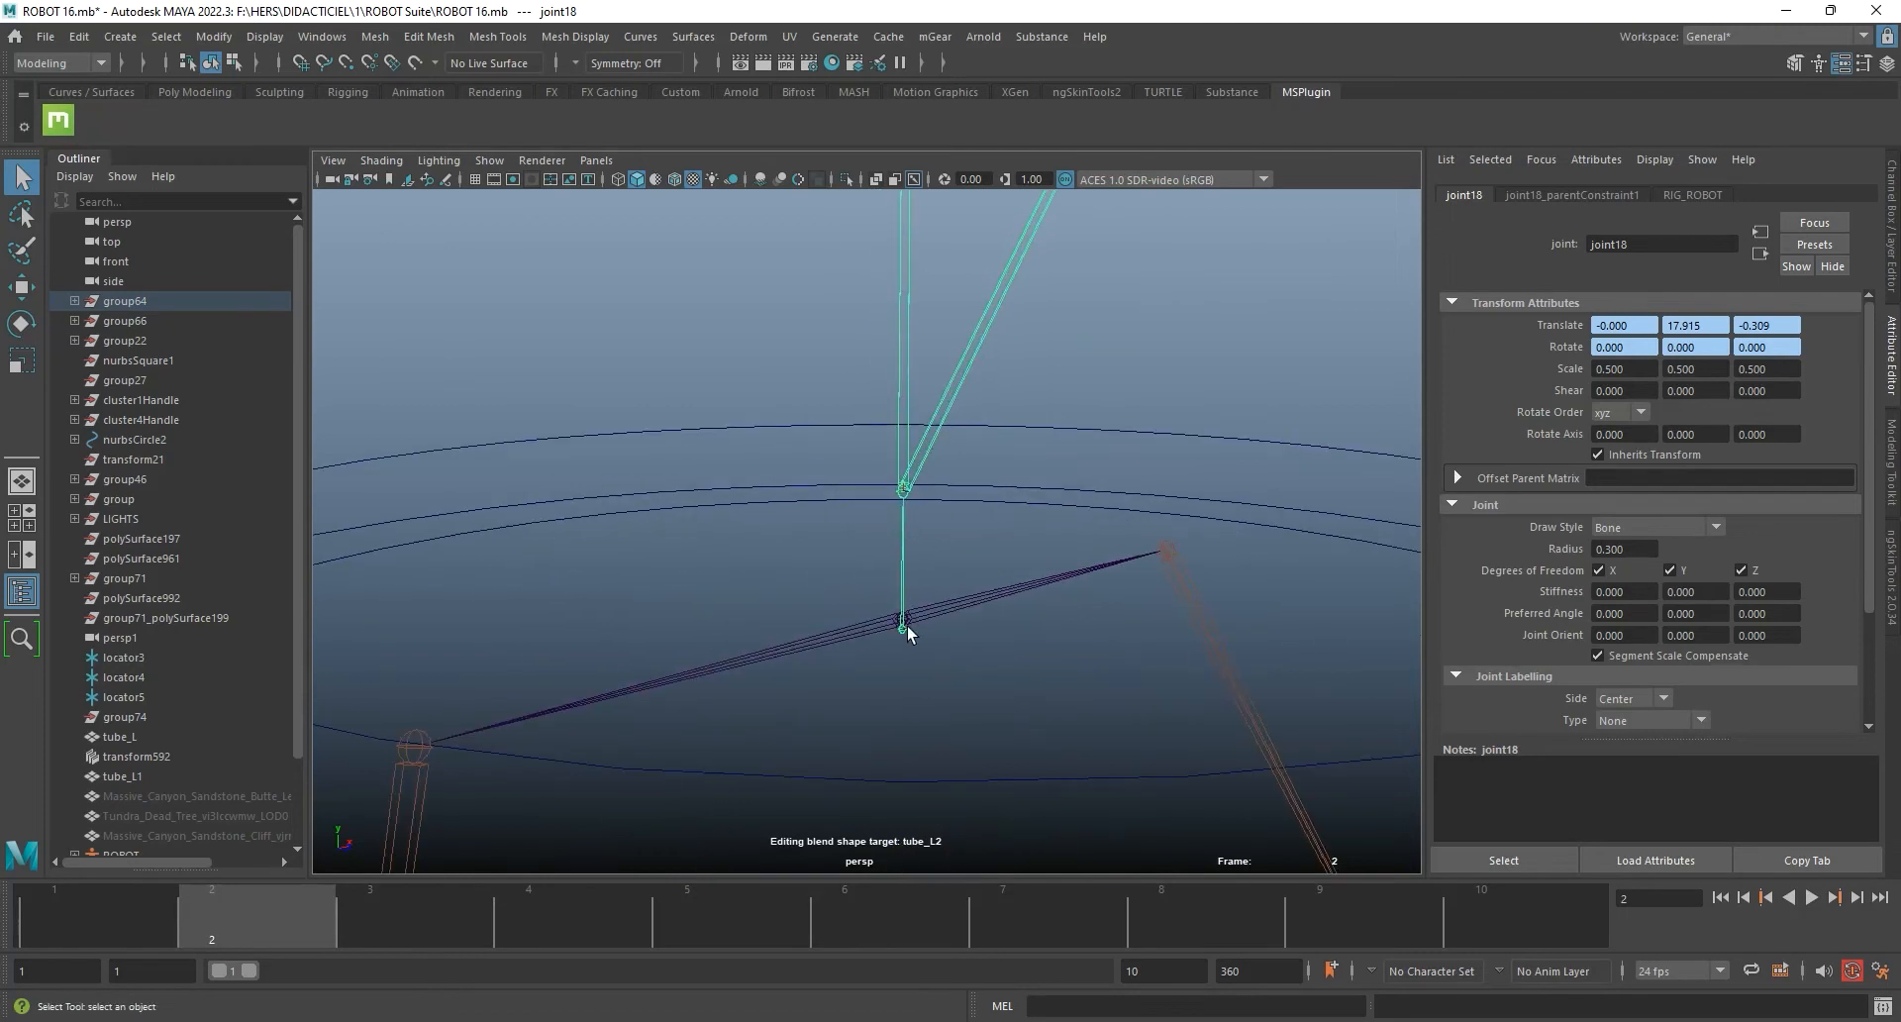
click(905, 624)
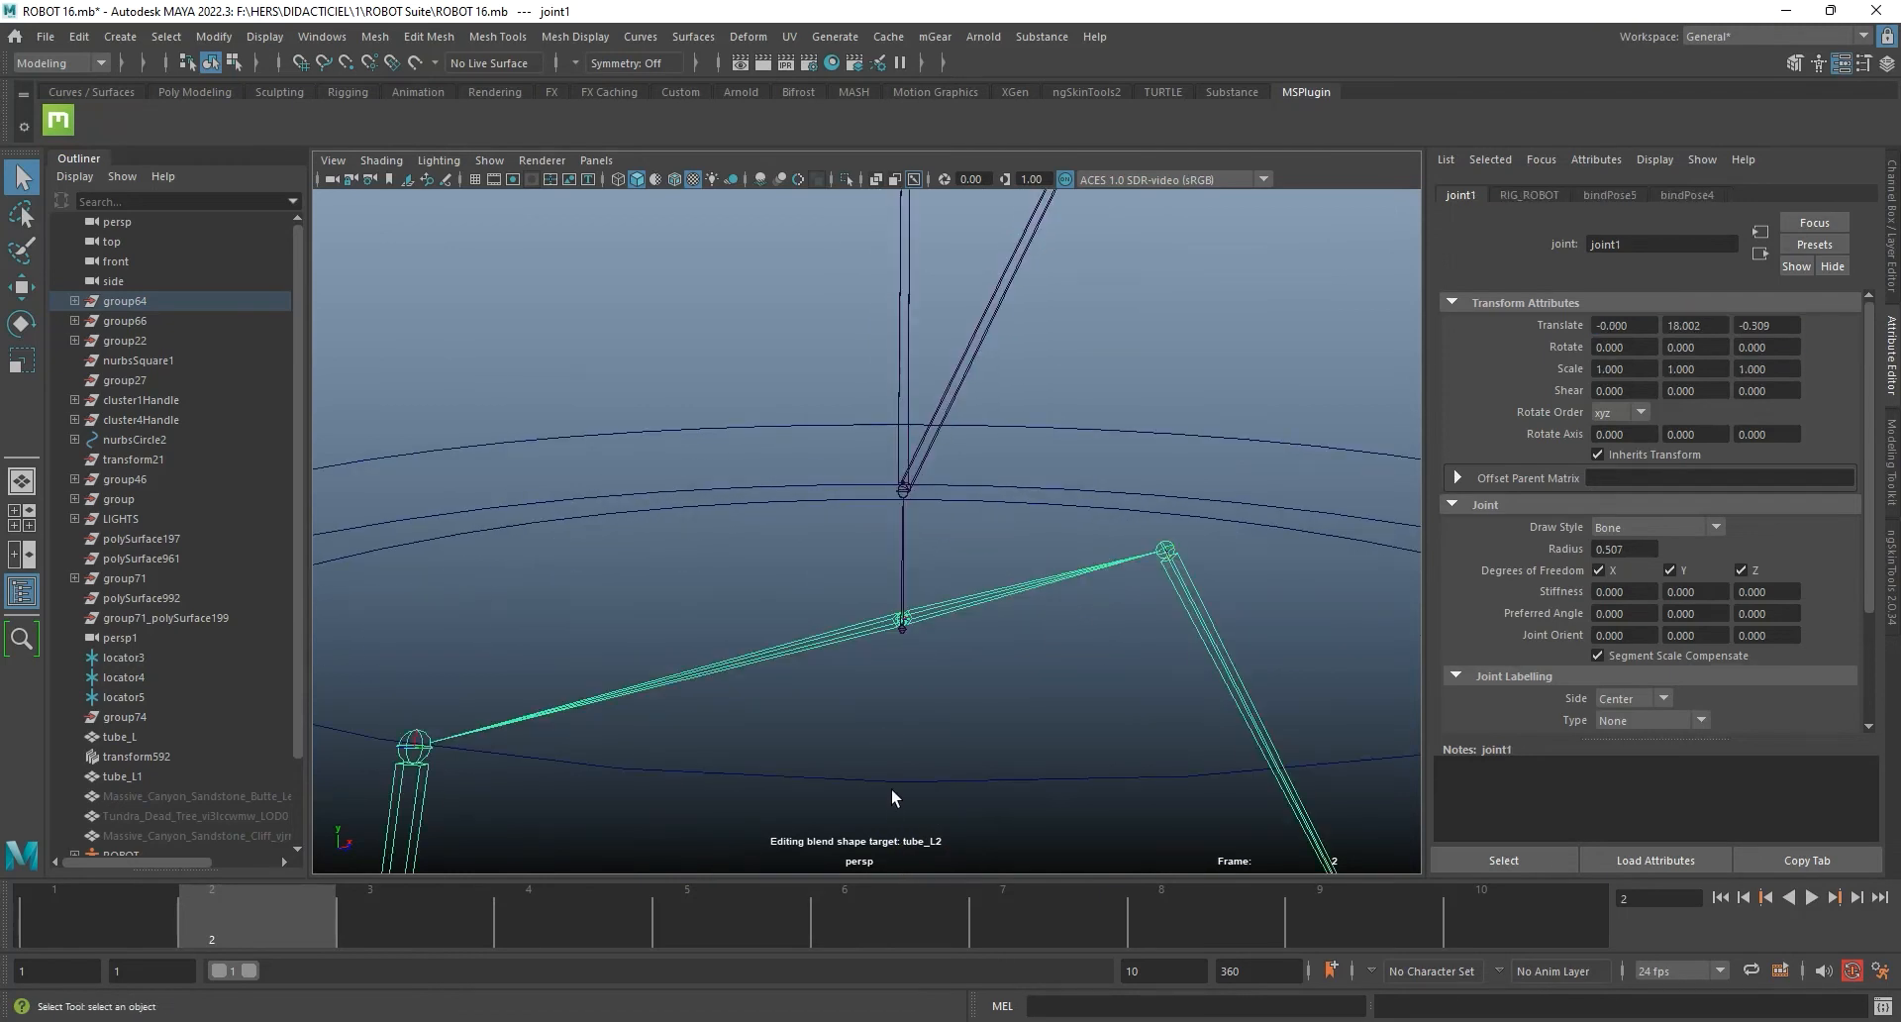
Step: Follow the selected leg hierarchy down to the feet and examine the ankle, toe and reverse-foot joints
key(f)
scroll(936, 641, down, 5)
alt+middle_drag(935, 641, 1006, 378)
scroll(1006, 377, down, 2)
scroll(1004, 751, up, 4)
alt+middle_drag(1004, 751, 955, 539)
alt+drag(954, 538, 921, 609)
alt+right_drag(921, 609, 1125, 628)
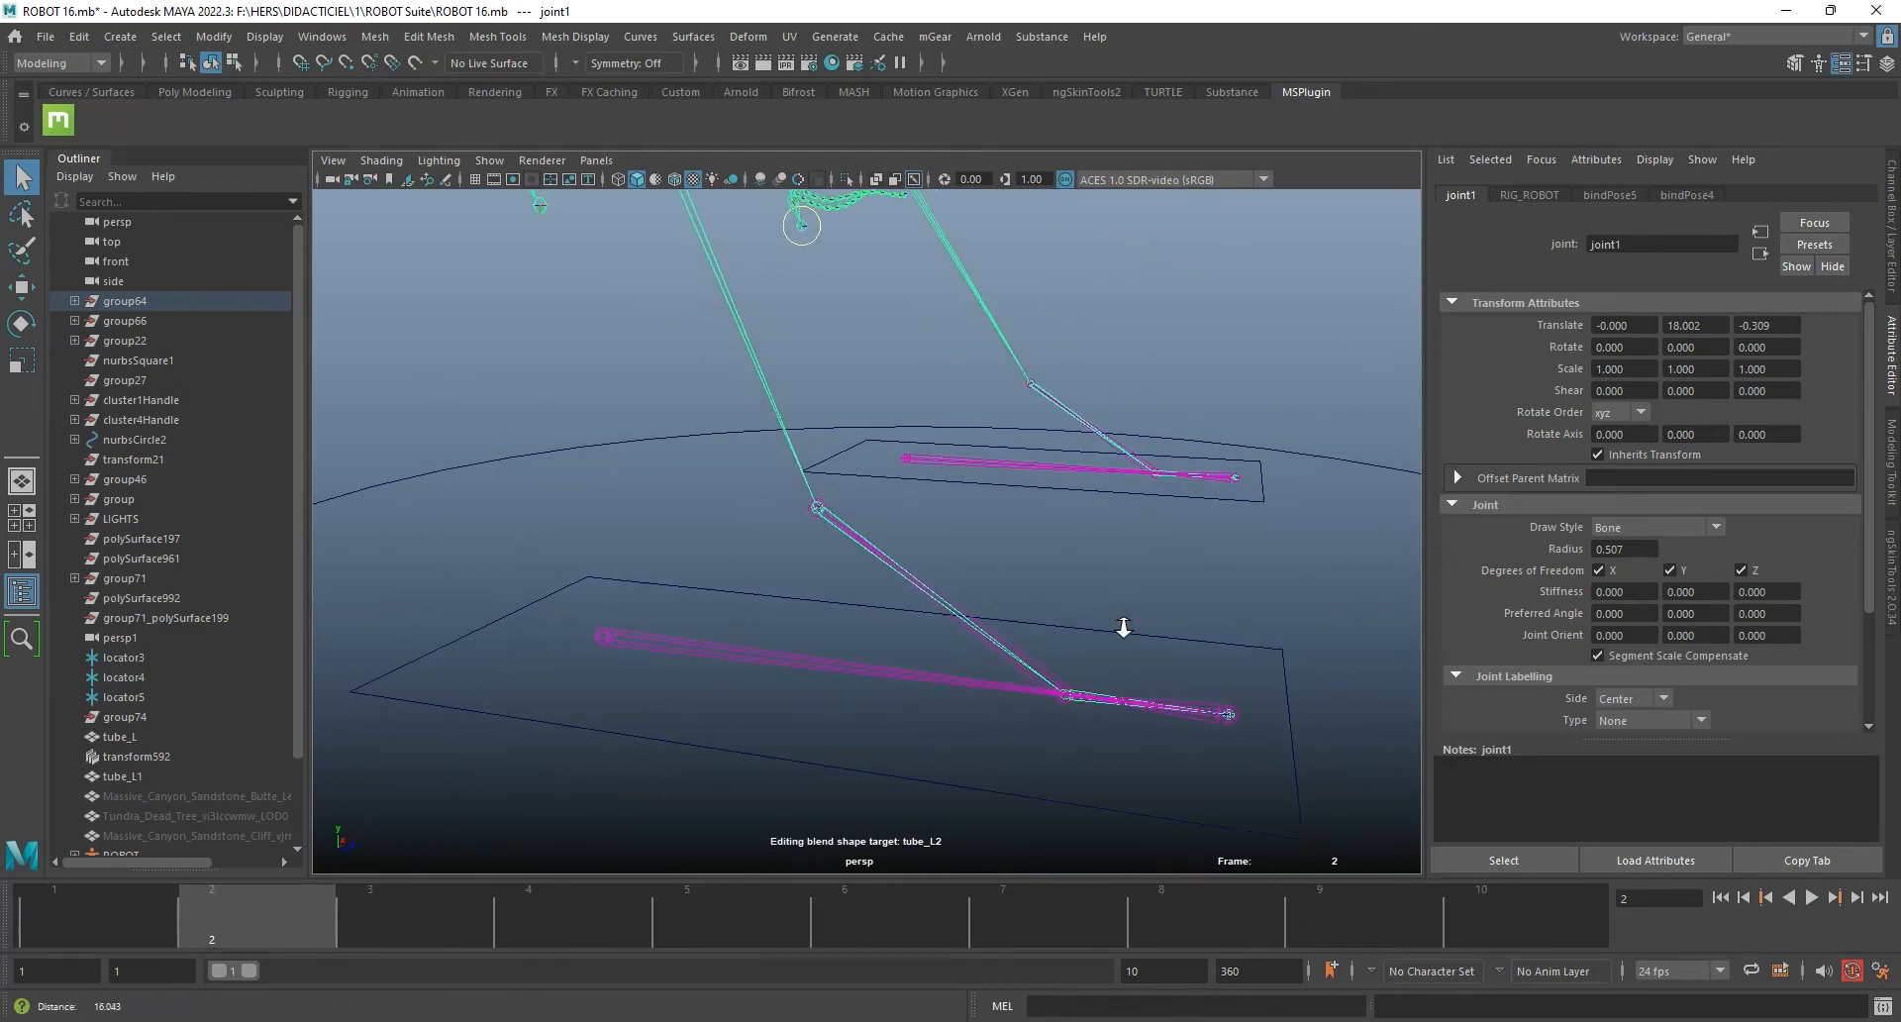
mouse_move(1125, 631)
alt+mouse_down()
mouse_move(1155, 619)
mouse_move(1099, 624)
alt+mouse_up()
alt+right_drag(1099, 623, 1069, 573)
alt+drag(1069, 572, 1039, 623)
Step: Show the polygon meshes in the perspective view again and select the leg root joint (joint1) at the pelvis
click(489, 160)
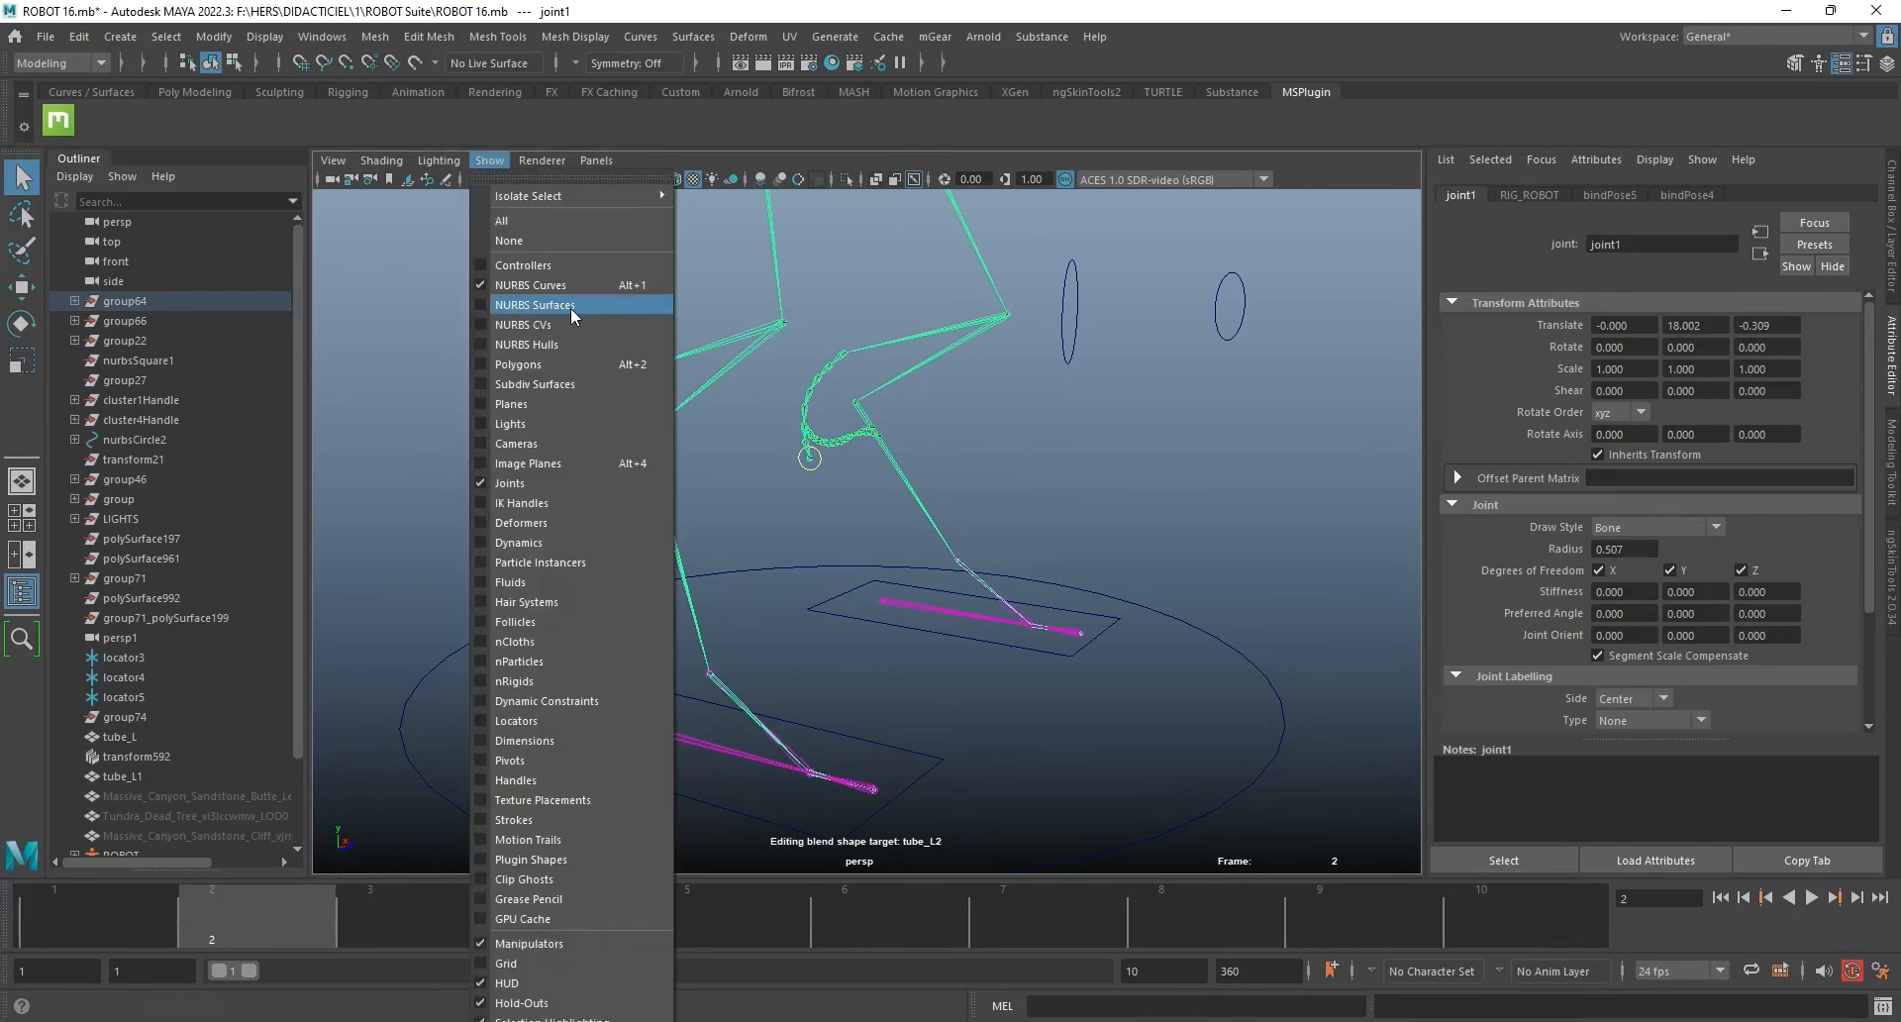
click(549, 364)
scroll(1000, 390, down, 6)
alt+middle_drag(1001, 390, 1019, 490)
click(1019, 490)
scroll(976, 481, up, 10)
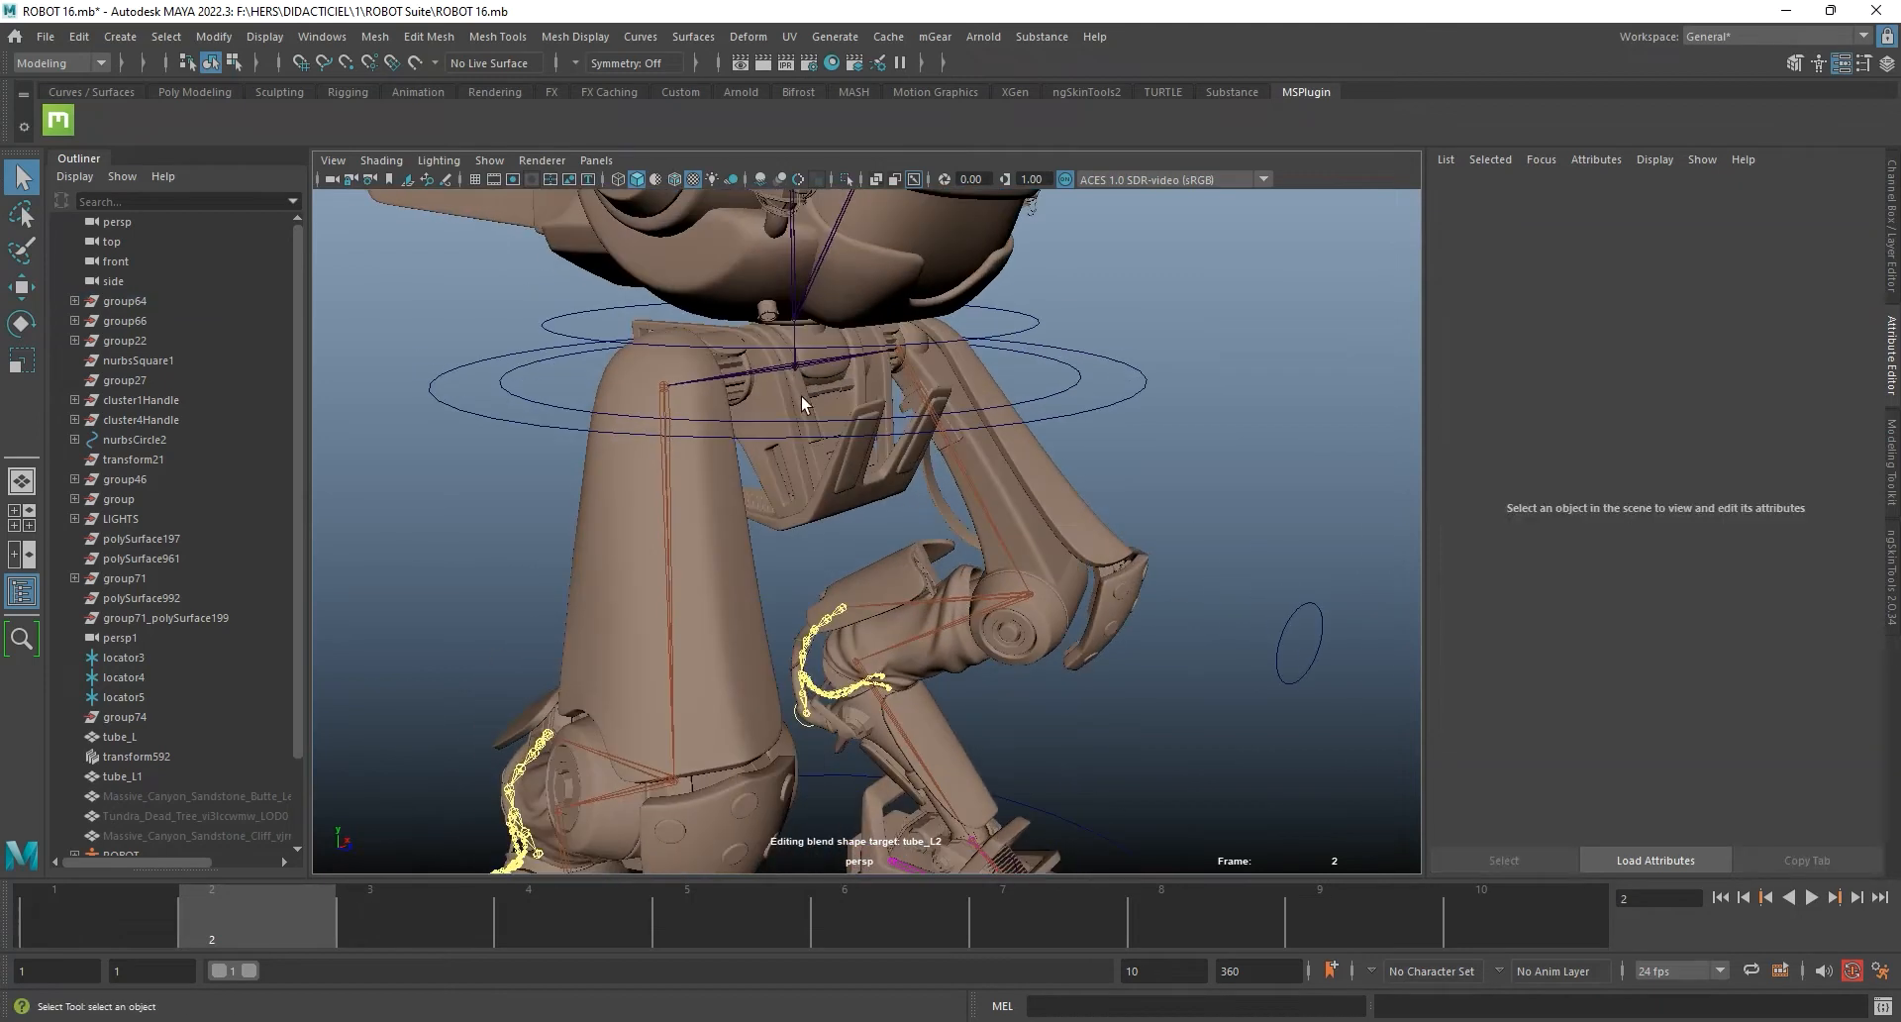
scroll(810, 354, up, 8)
click(782, 343)
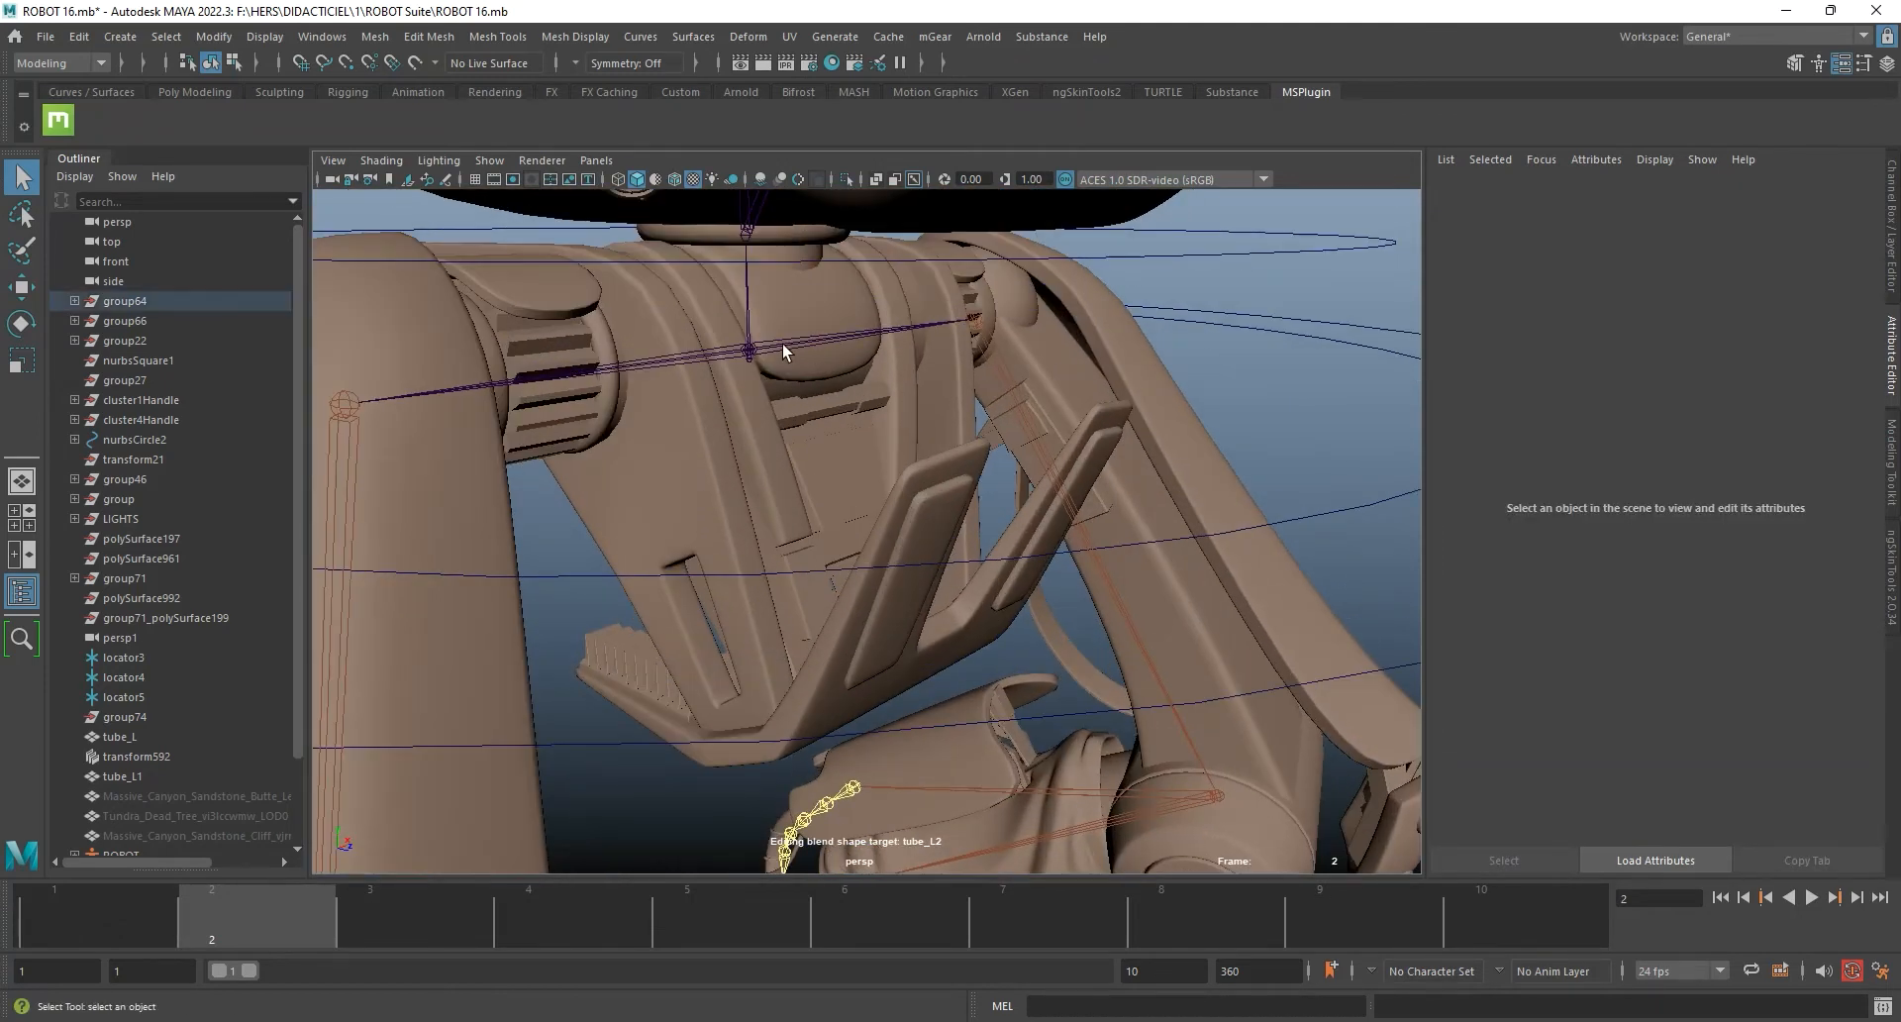
Step: Examine which parts of the robot mesh belong to the selected leg hierarchy, comparing the legs, feet and upper body
scroll(790, 347, down, 8)
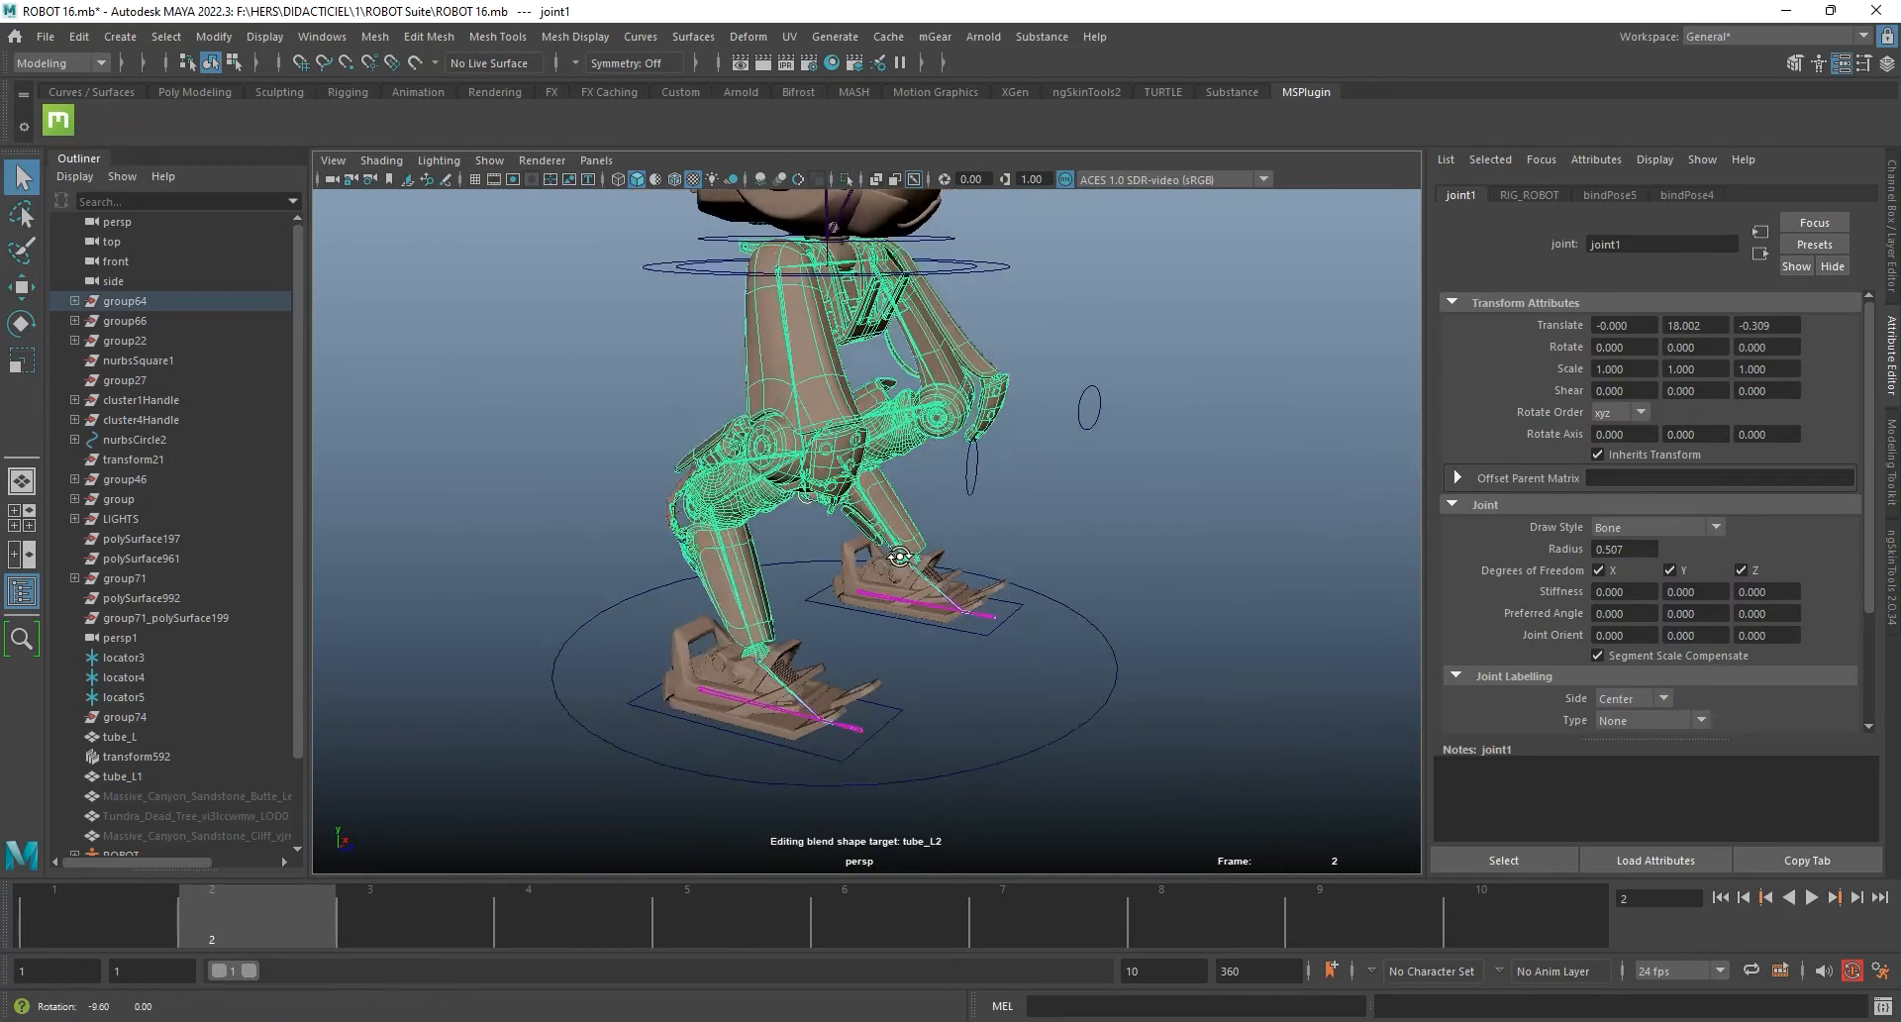
alt+middle_drag(874, 544, 826, 657)
alt+middle_drag(842, 347, 804, 427)
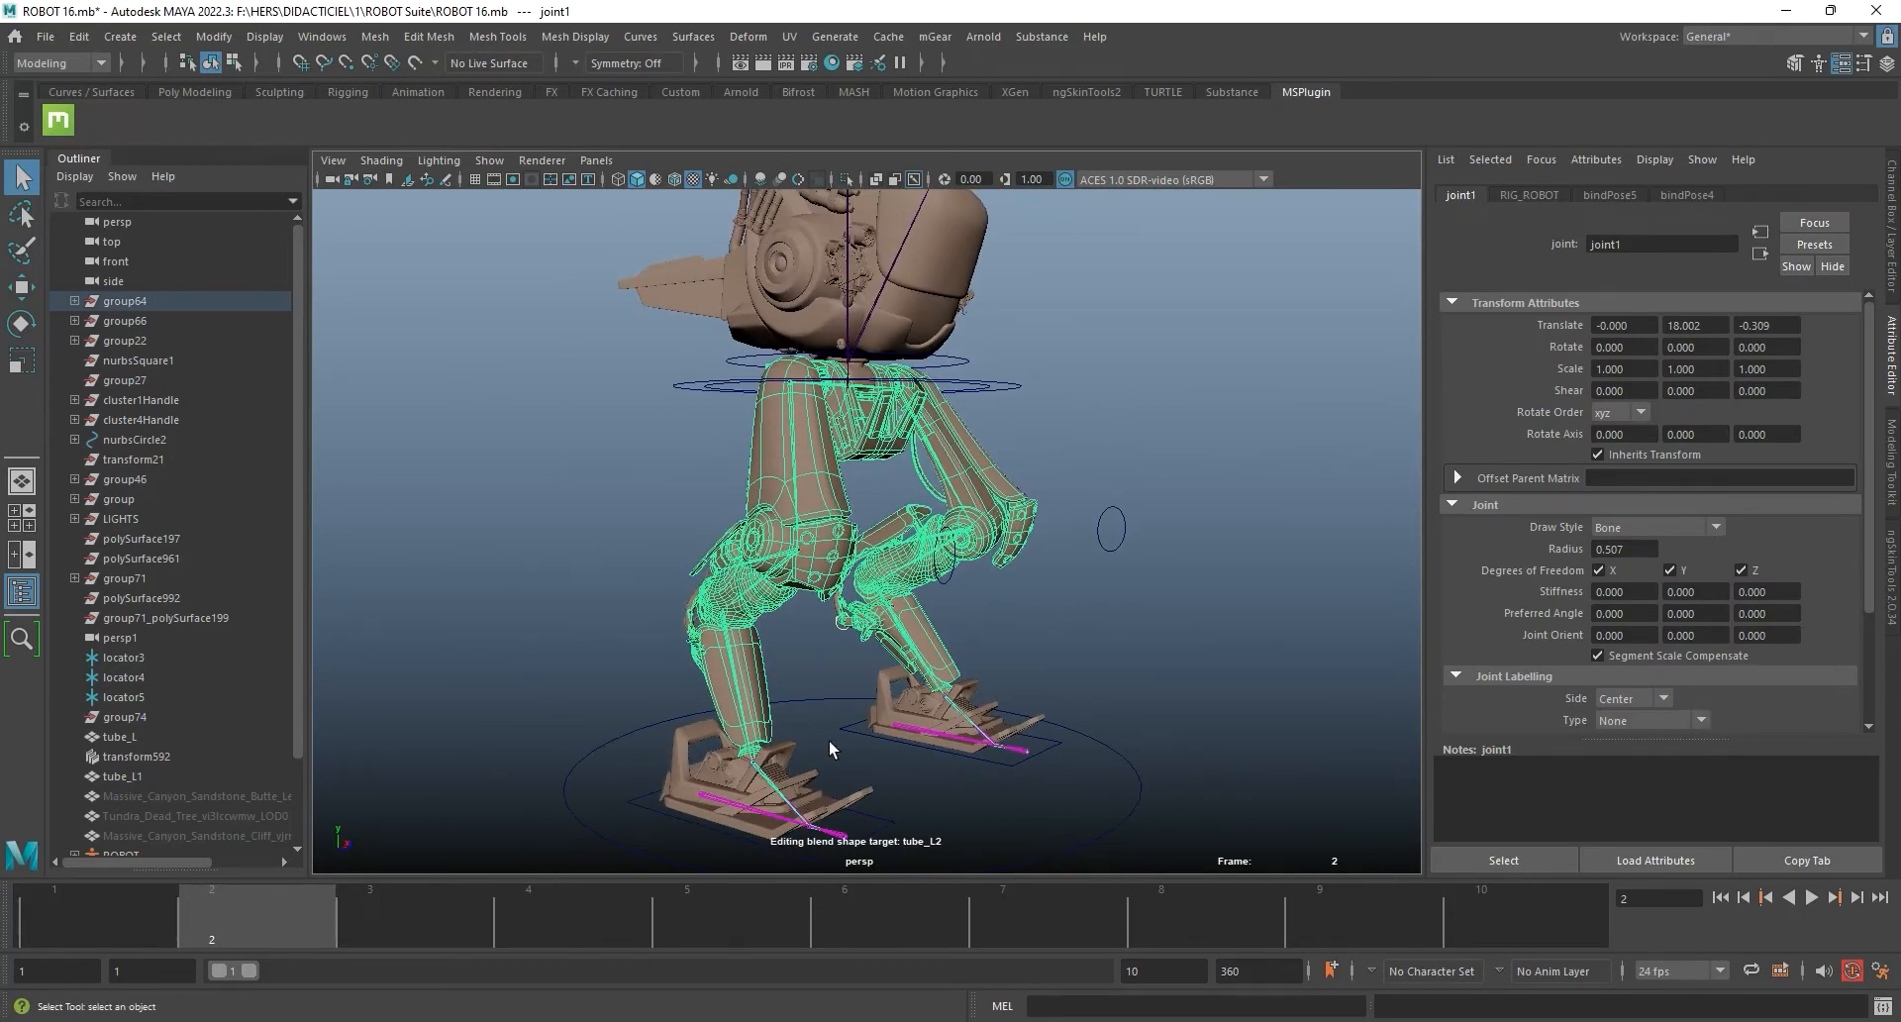
alt+middle_drag(828, 740, 832, 871)
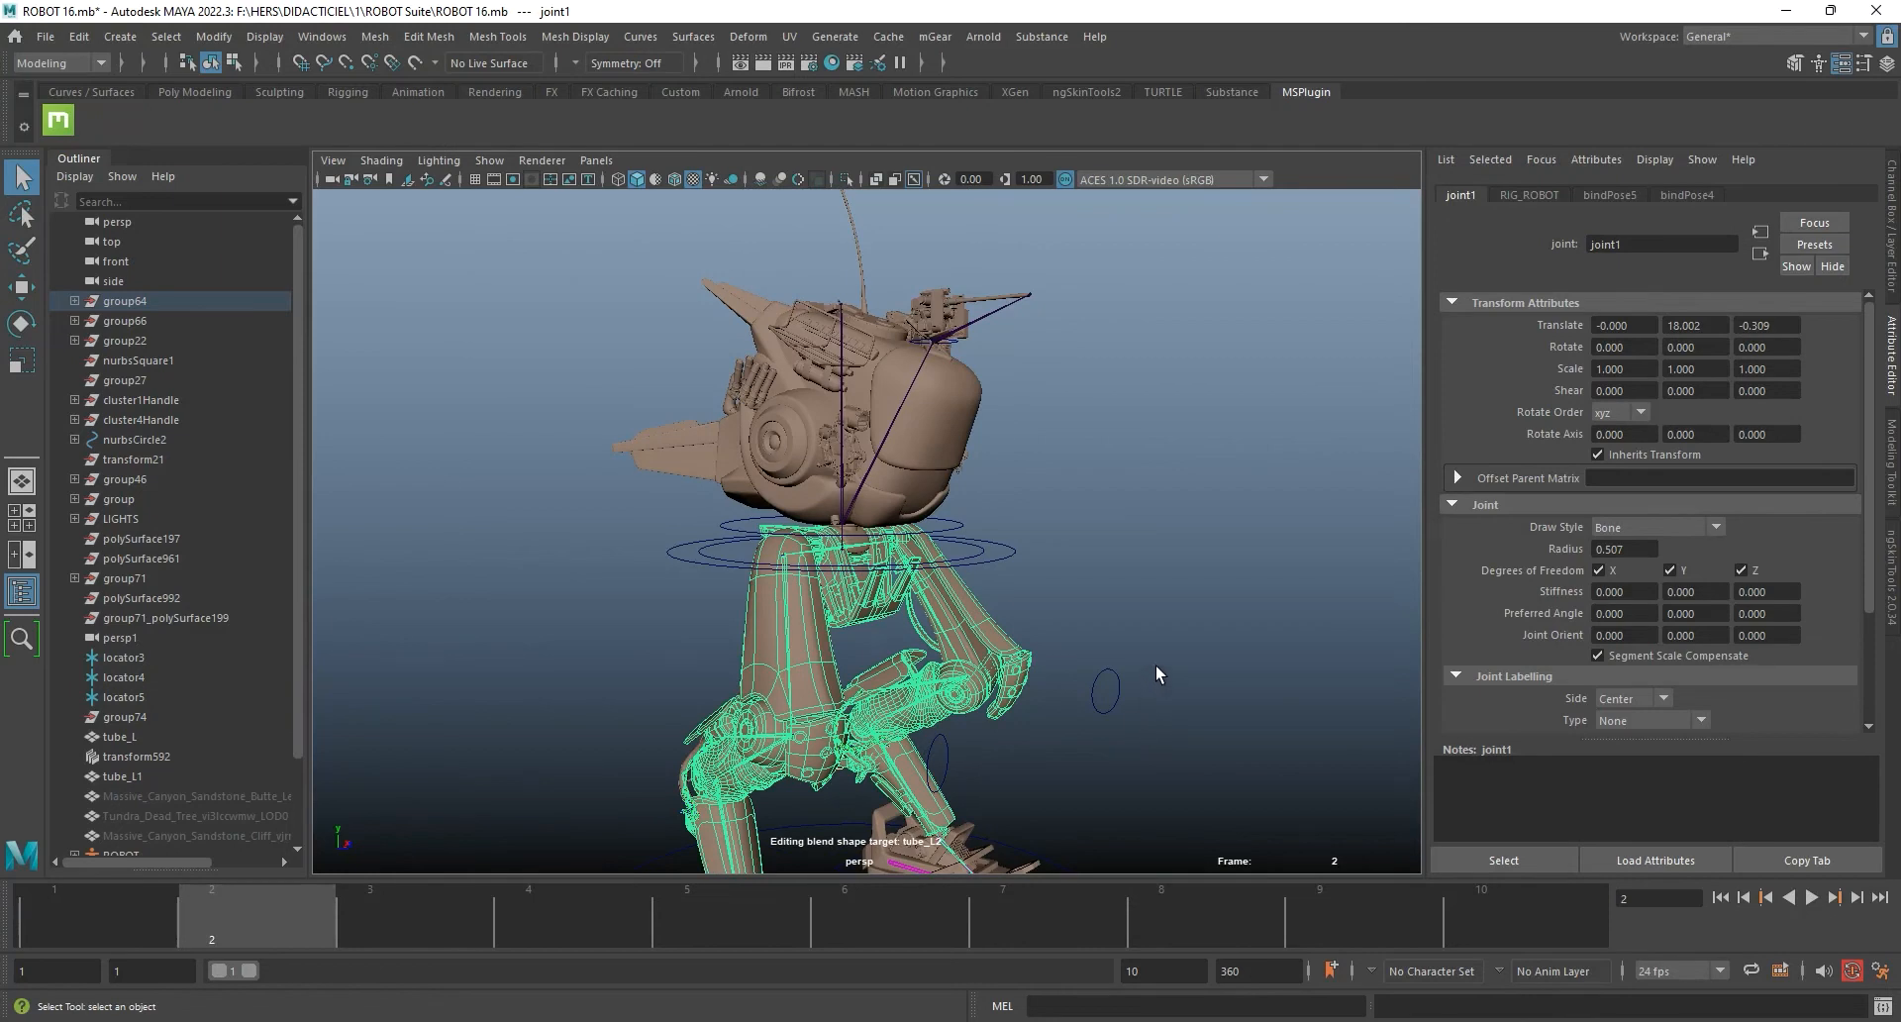
alt+middle_drag(1161, 561, 1173, 525)
alt+middle_drag(1014, 627, 1008, 579)
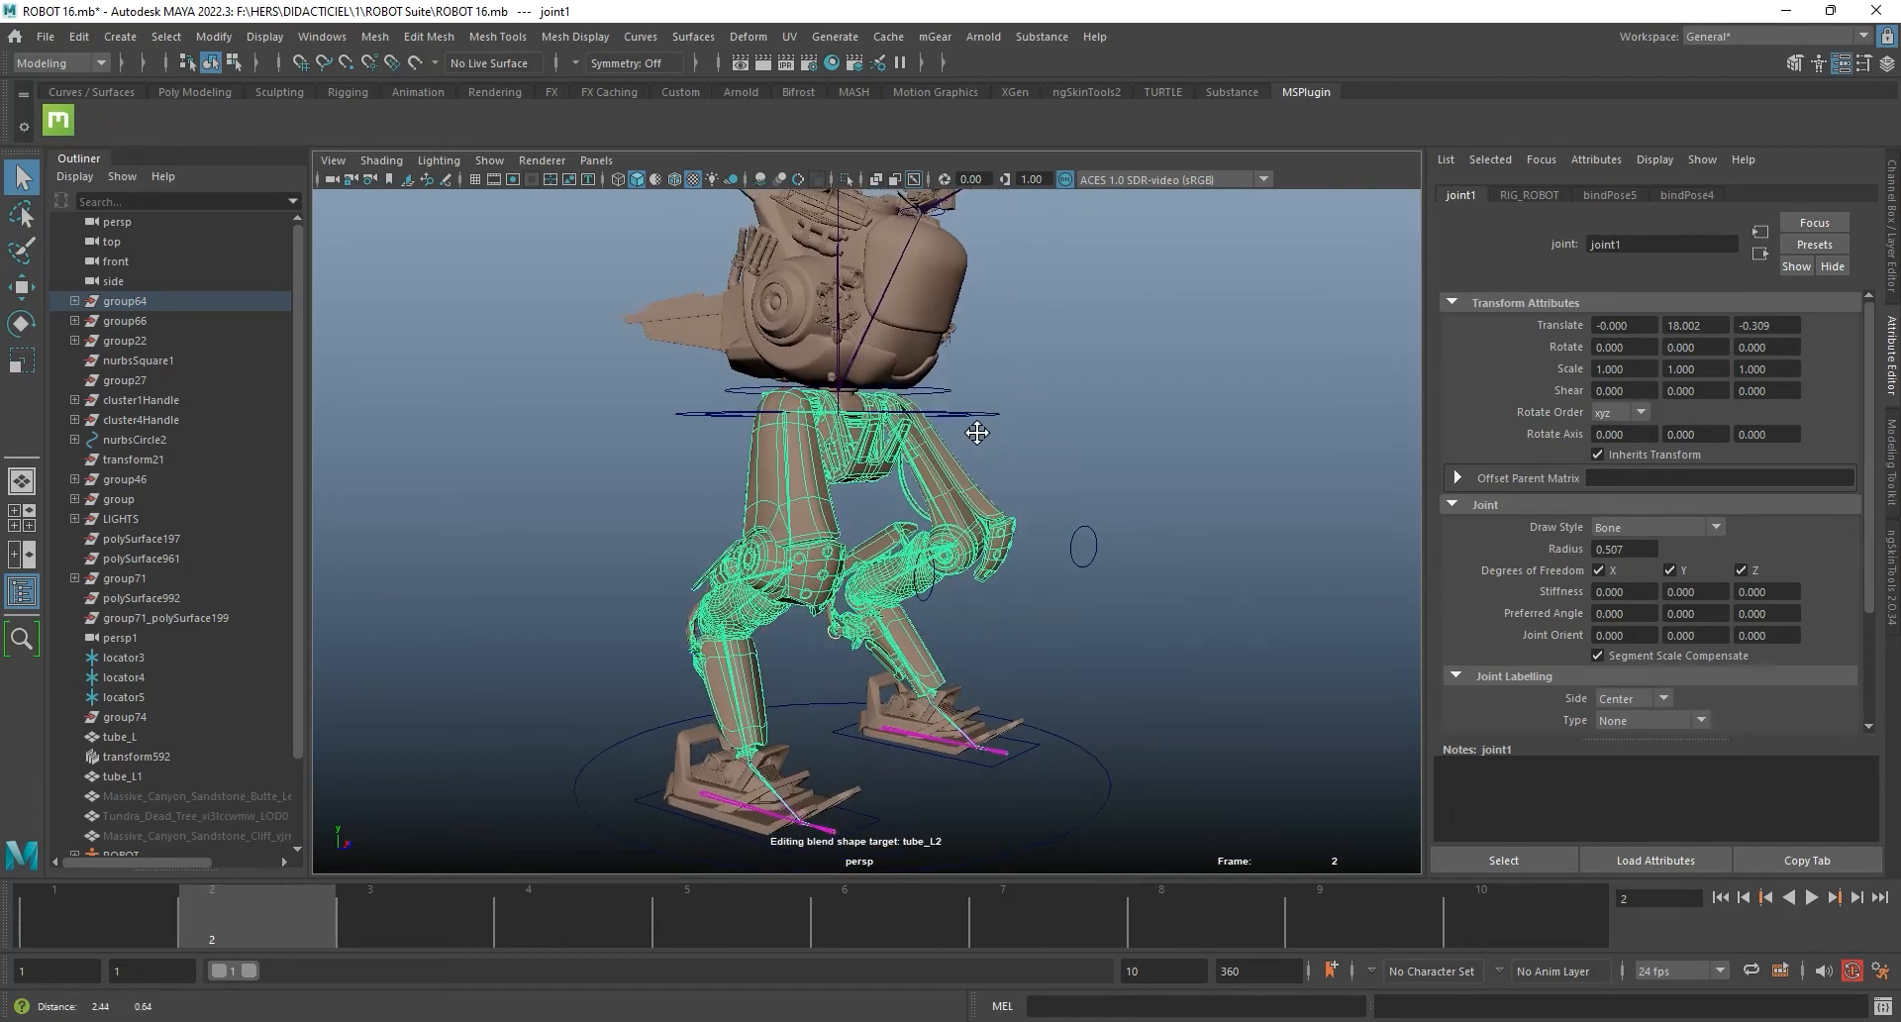
alt+middle_drag(907, 410, 968, 441)
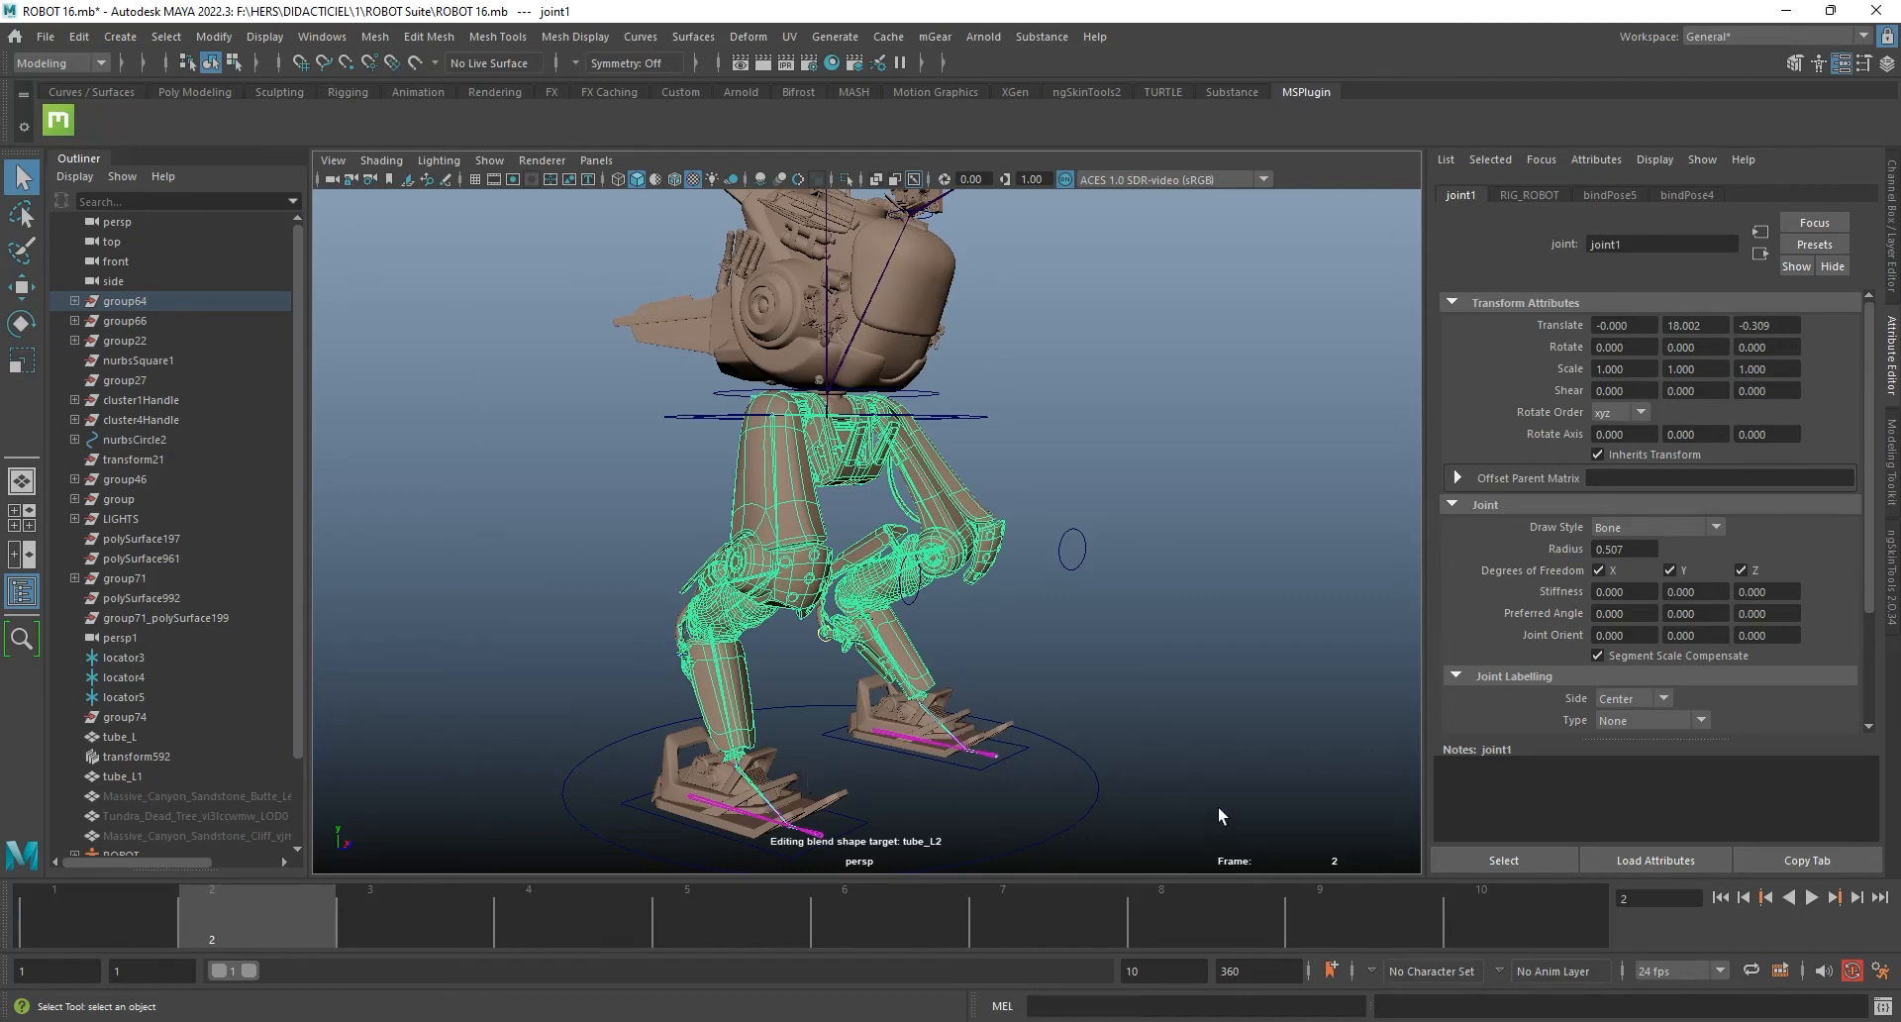
Step: Copy the selected joint hierarchy and switch to the Maya scene "6 xport unreal smooth blensshapes.mb"
key(ctrl+c)
mouse_move(973, 1021)
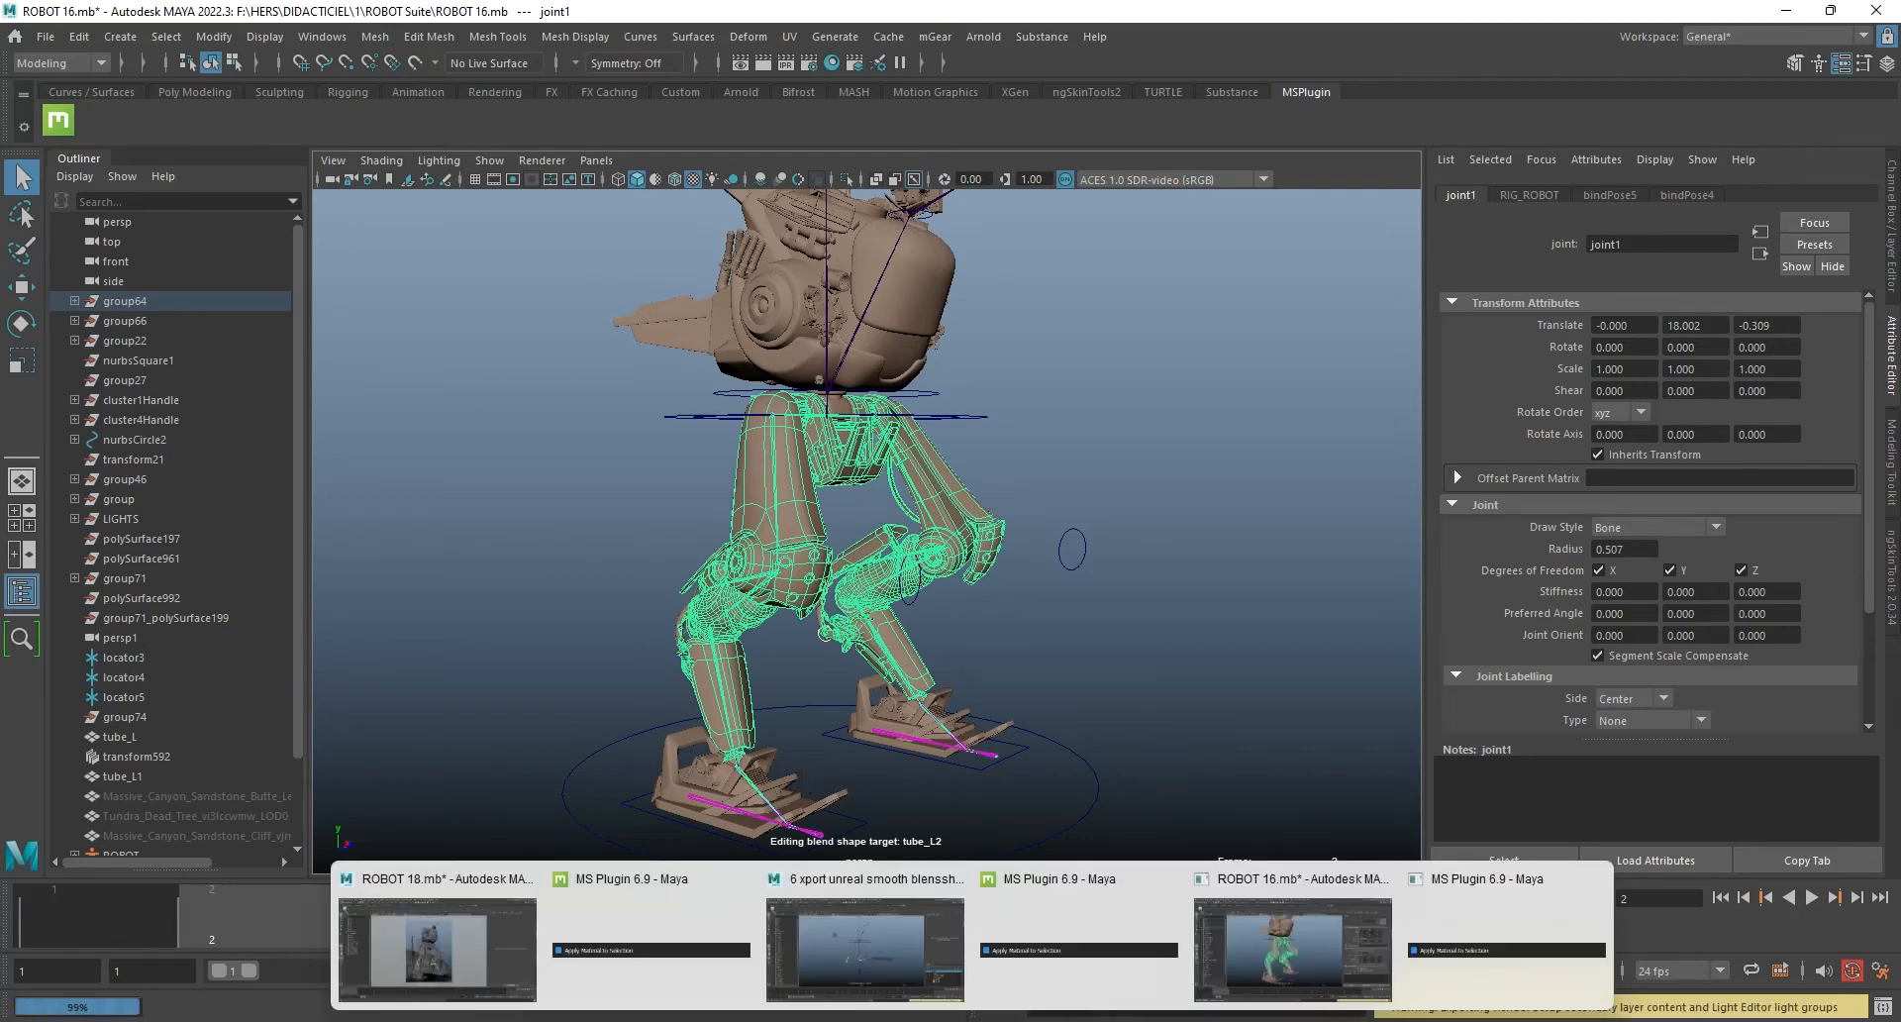
click(871, 958)
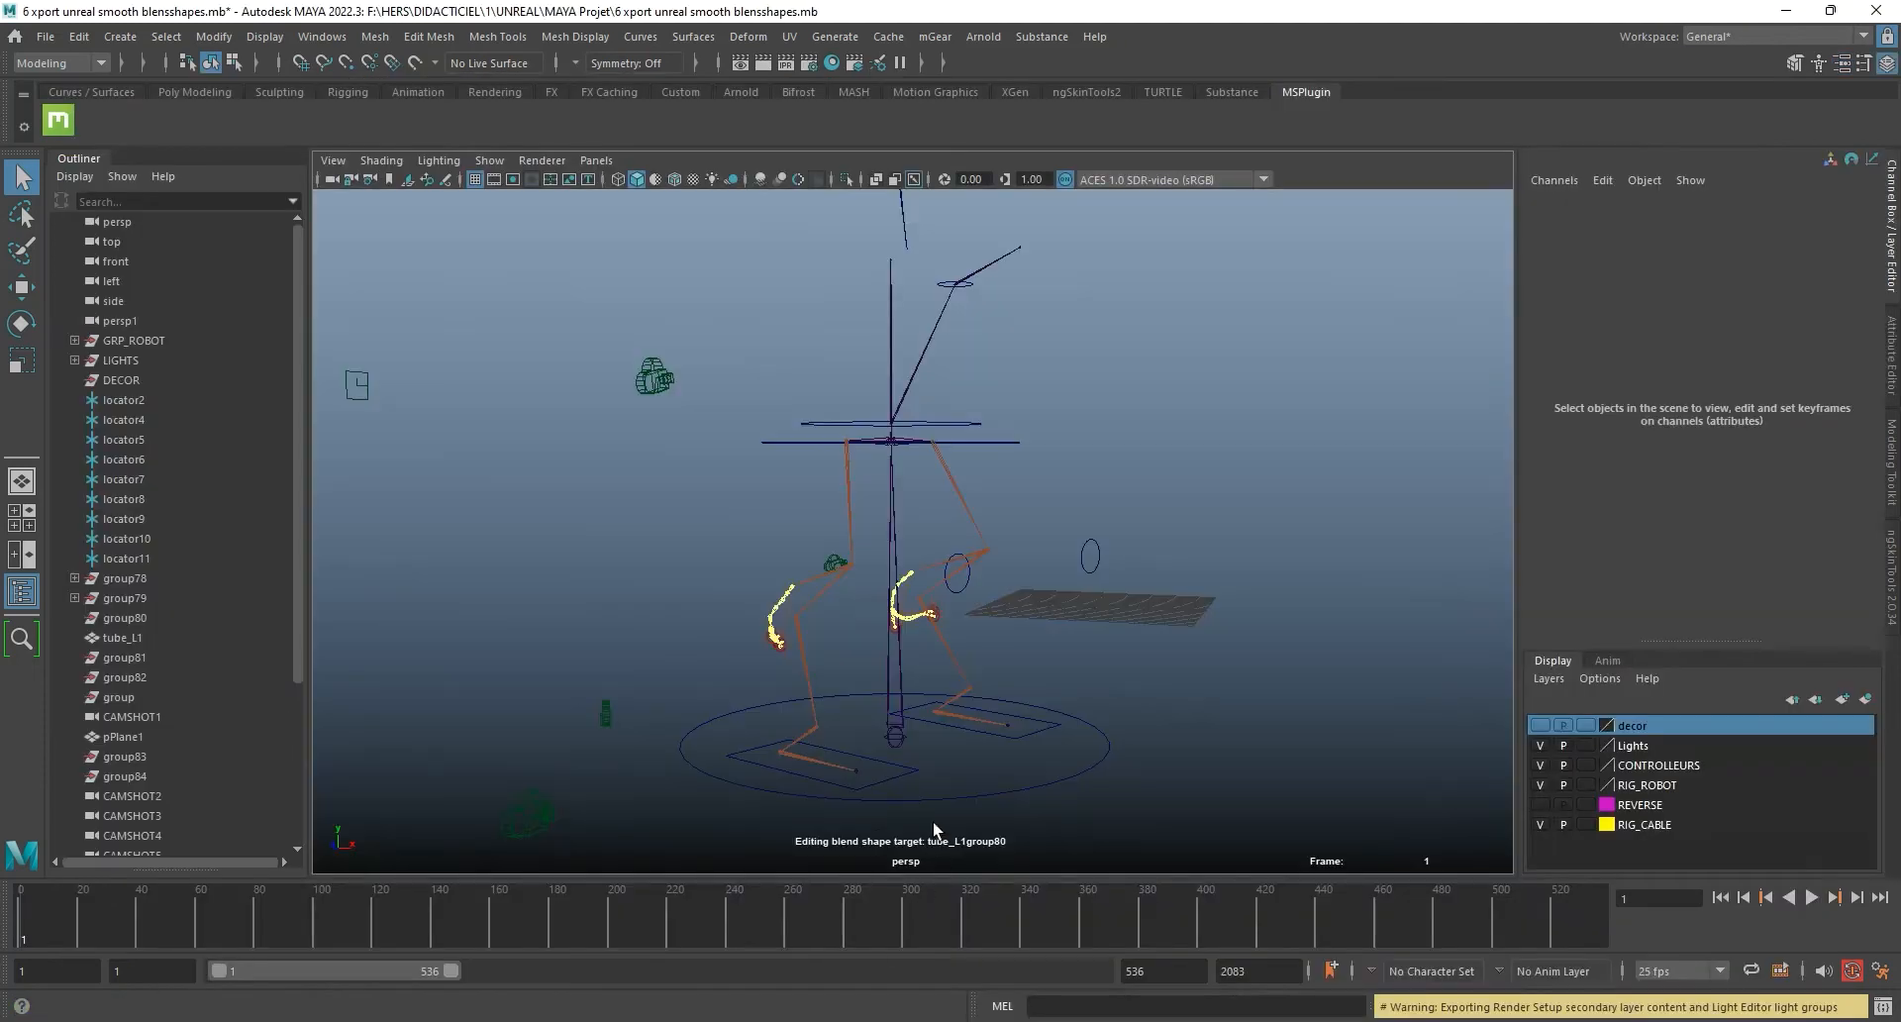
Step: Select the pelvis joint (joint1) and inspect its hierarchy from the torso down to the feet
alt+drag(925, 483, 954, 685)
click(891, 519)
alt+middle_drag(978, 467, 986, 594)
scroll(990, 584, up, 1)
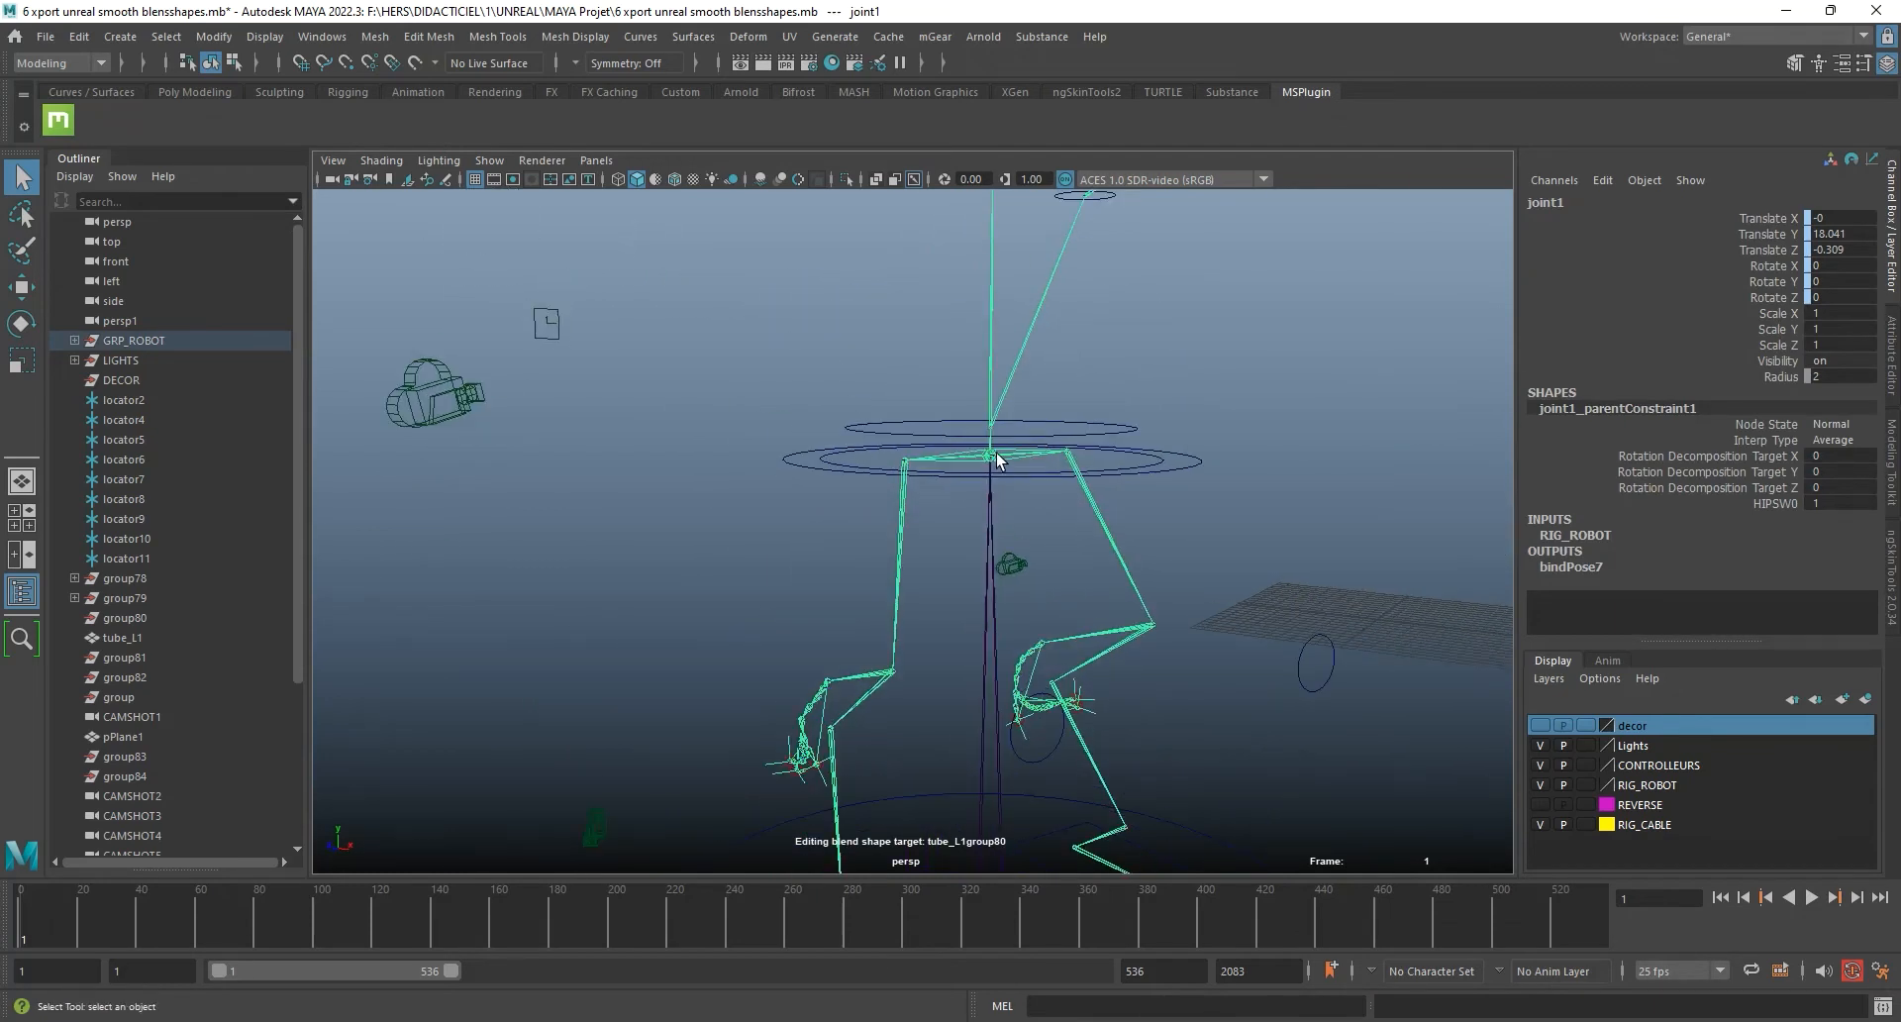
alt+middle_drag(857, 782, 901, 440)
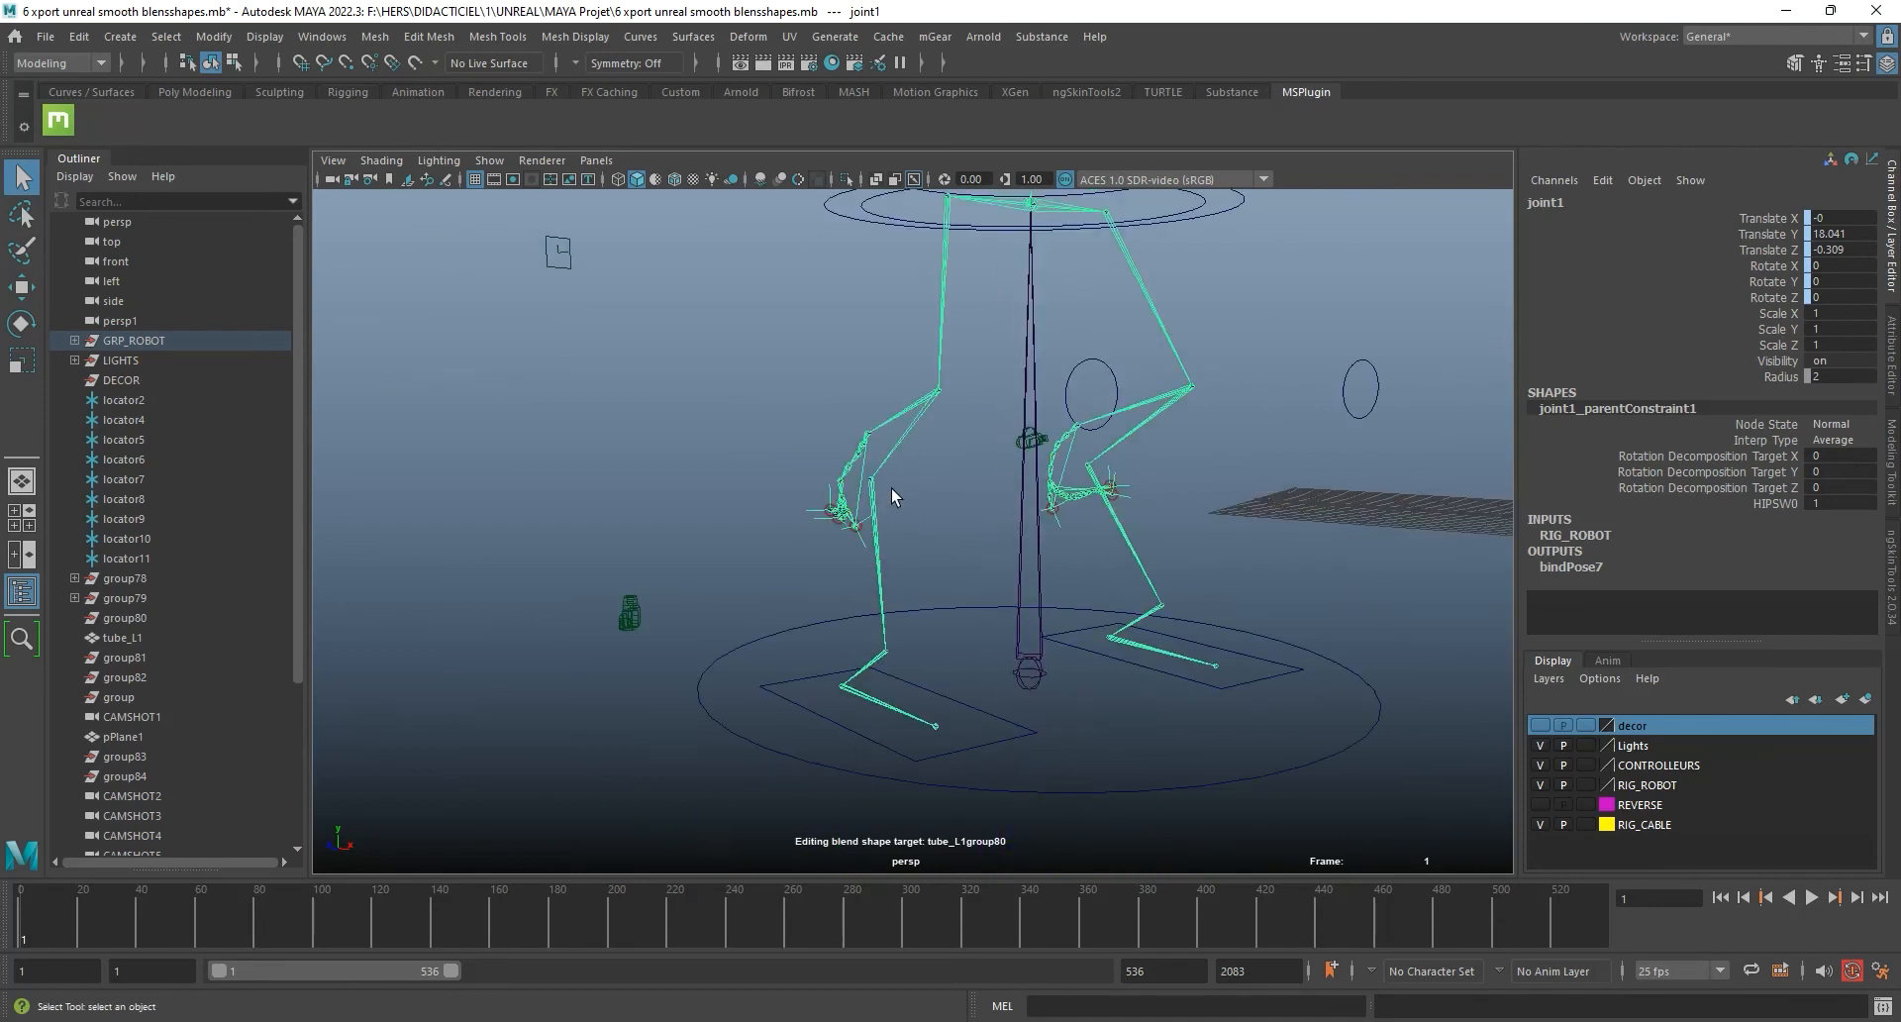
alt+drag(858, 554, 912, 466)
alt+middle_drag(912, 466, 912, 501)
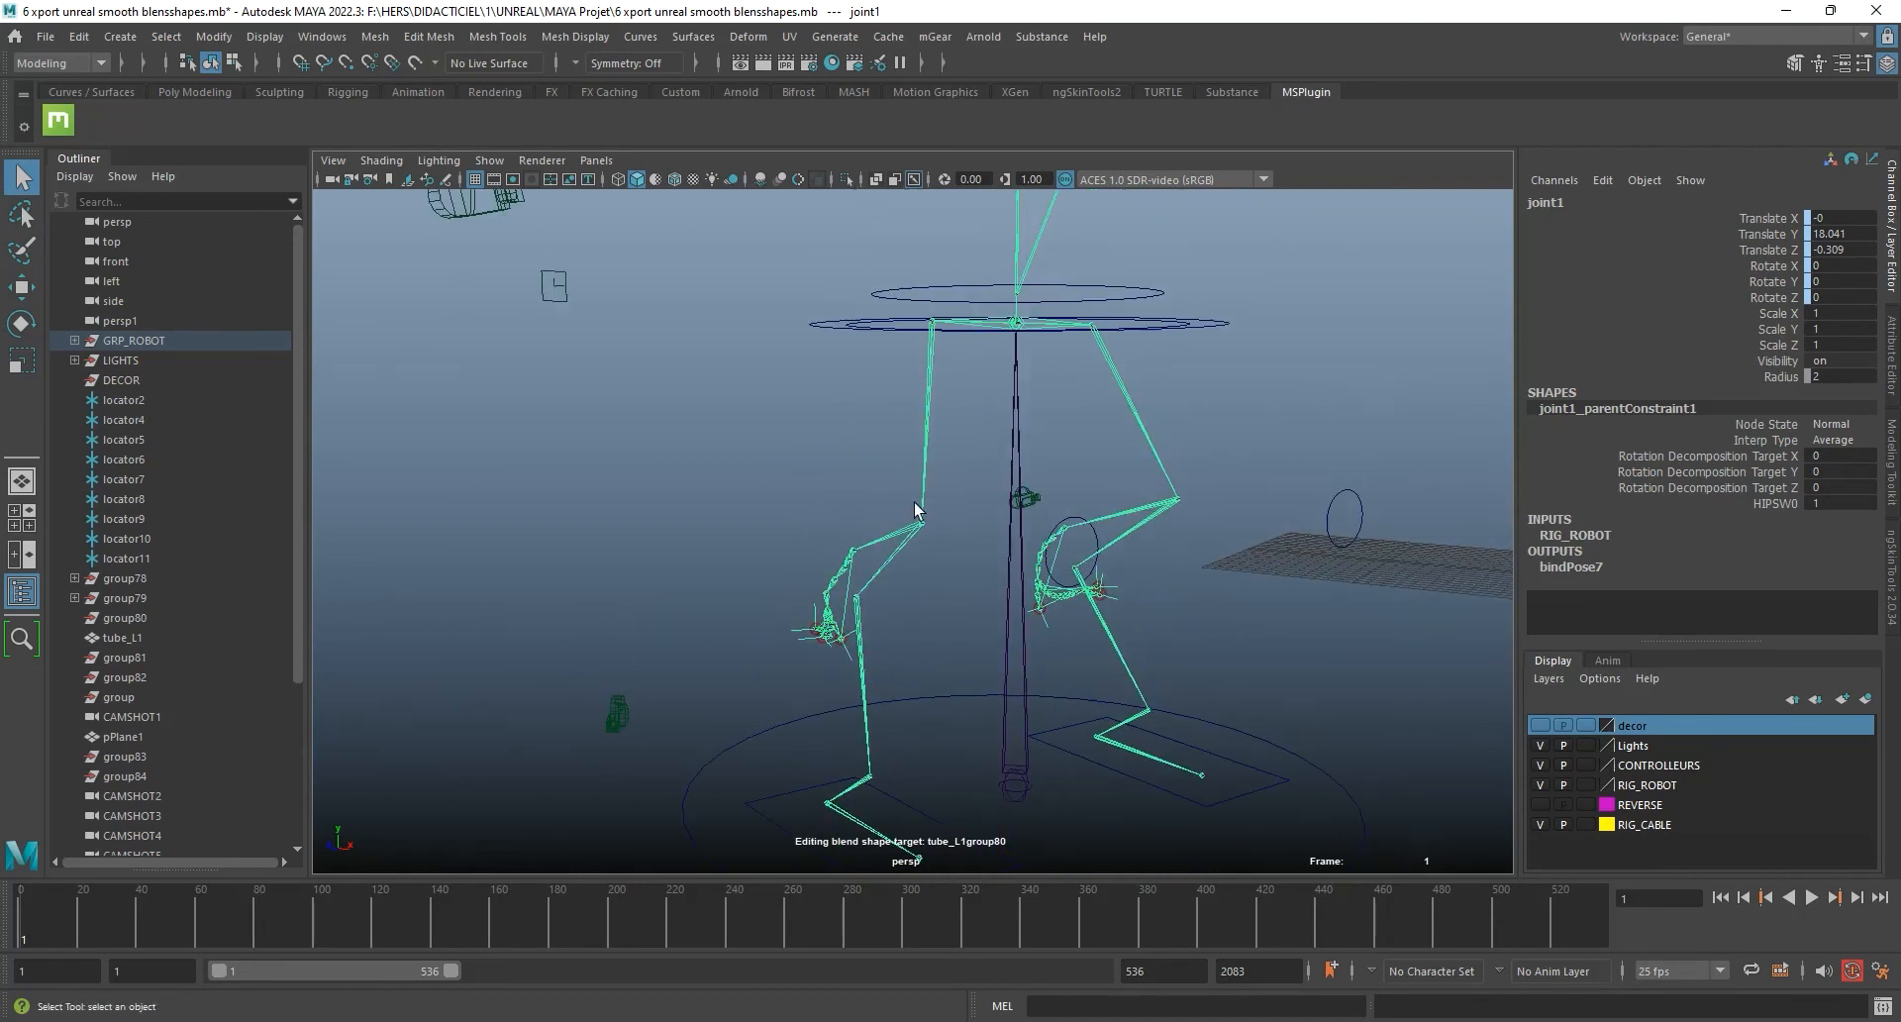
Step: Show the polygon meshes in the export scene and examine the robot geometry driven by the selected pelvis joint
click(485, 161)
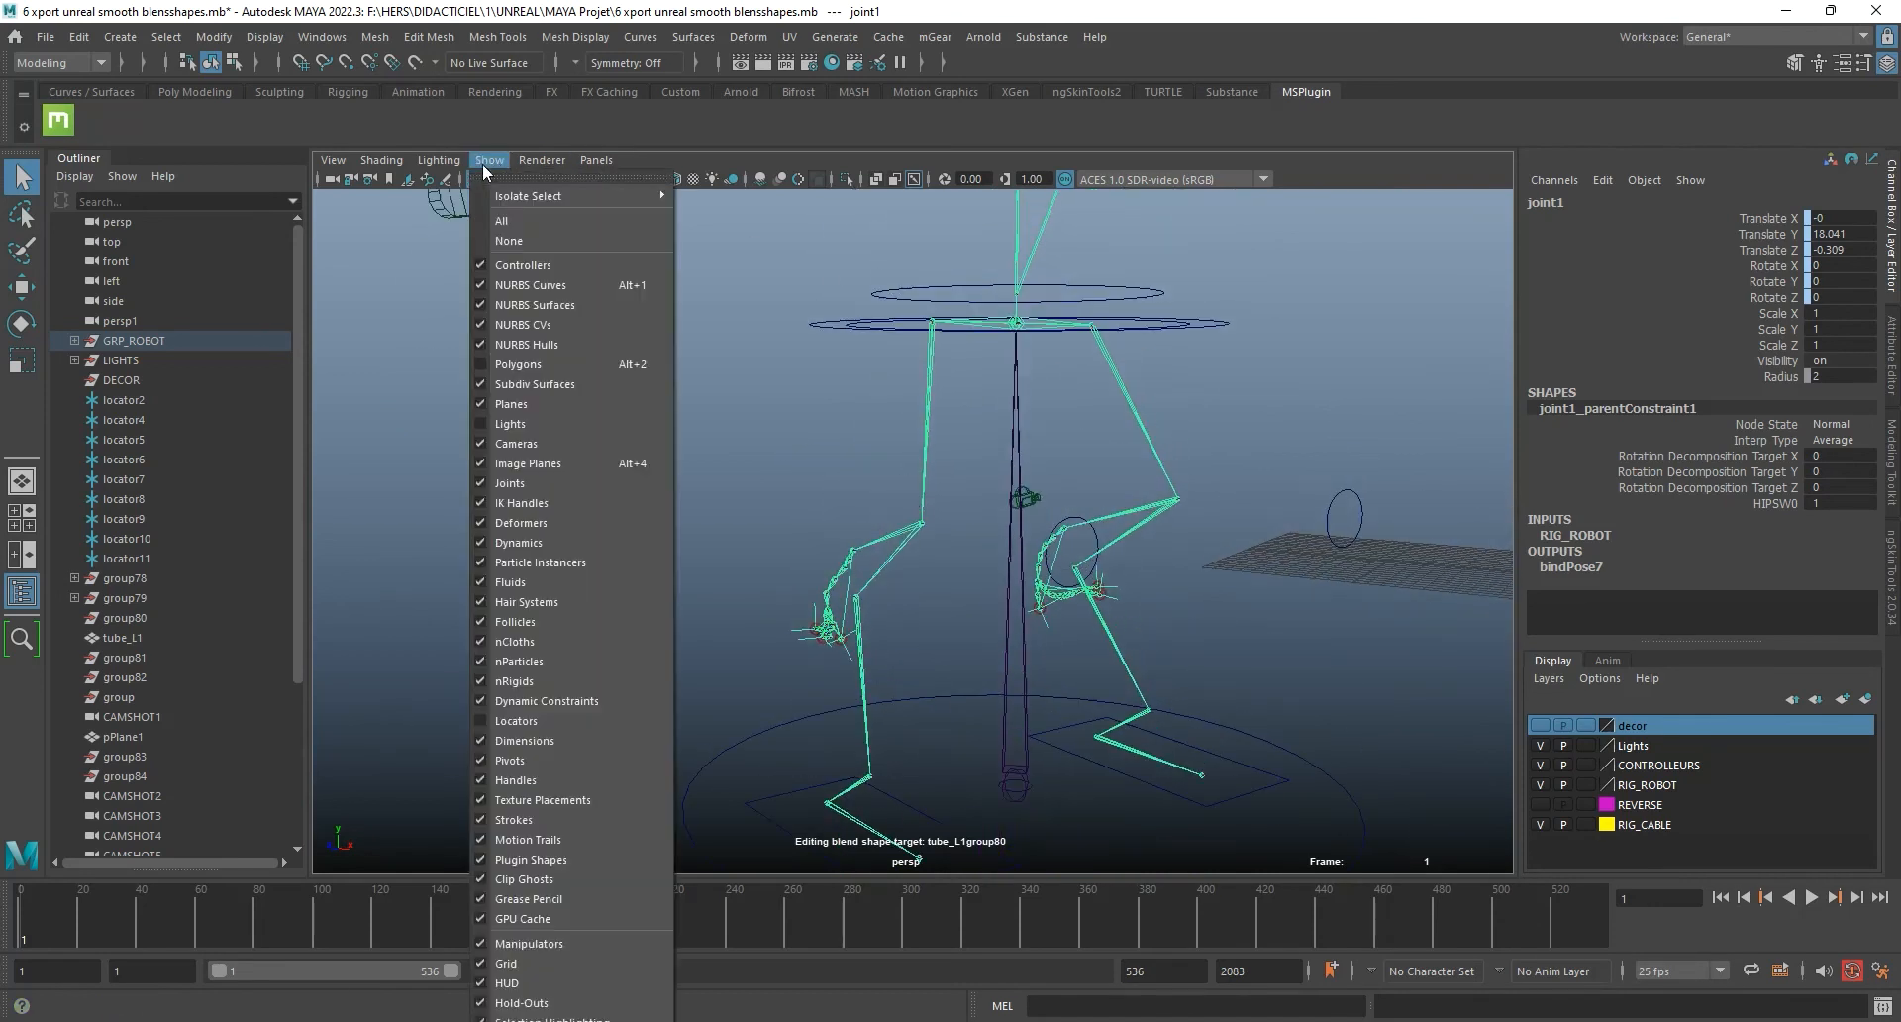
click(560, 359)
alt+drag(966, 446, 1052, 304)
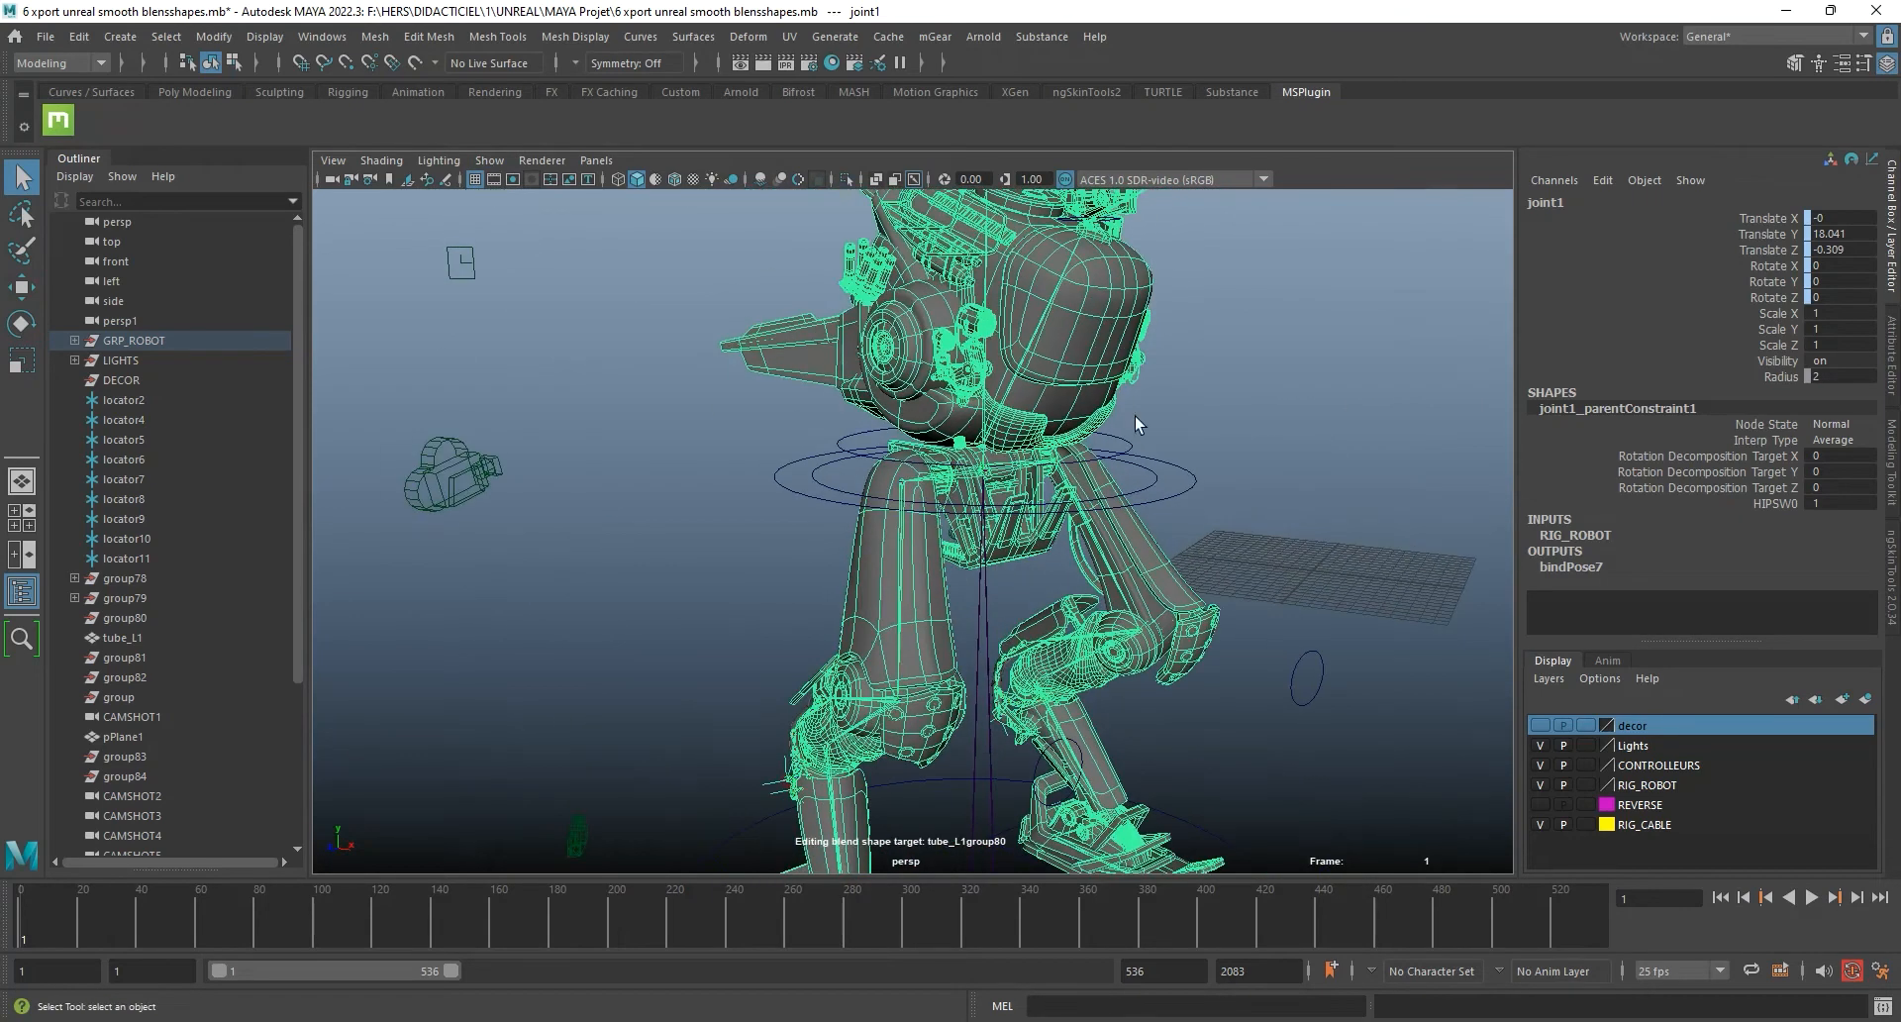
alt+drag(1199, 672, 1201, 466)
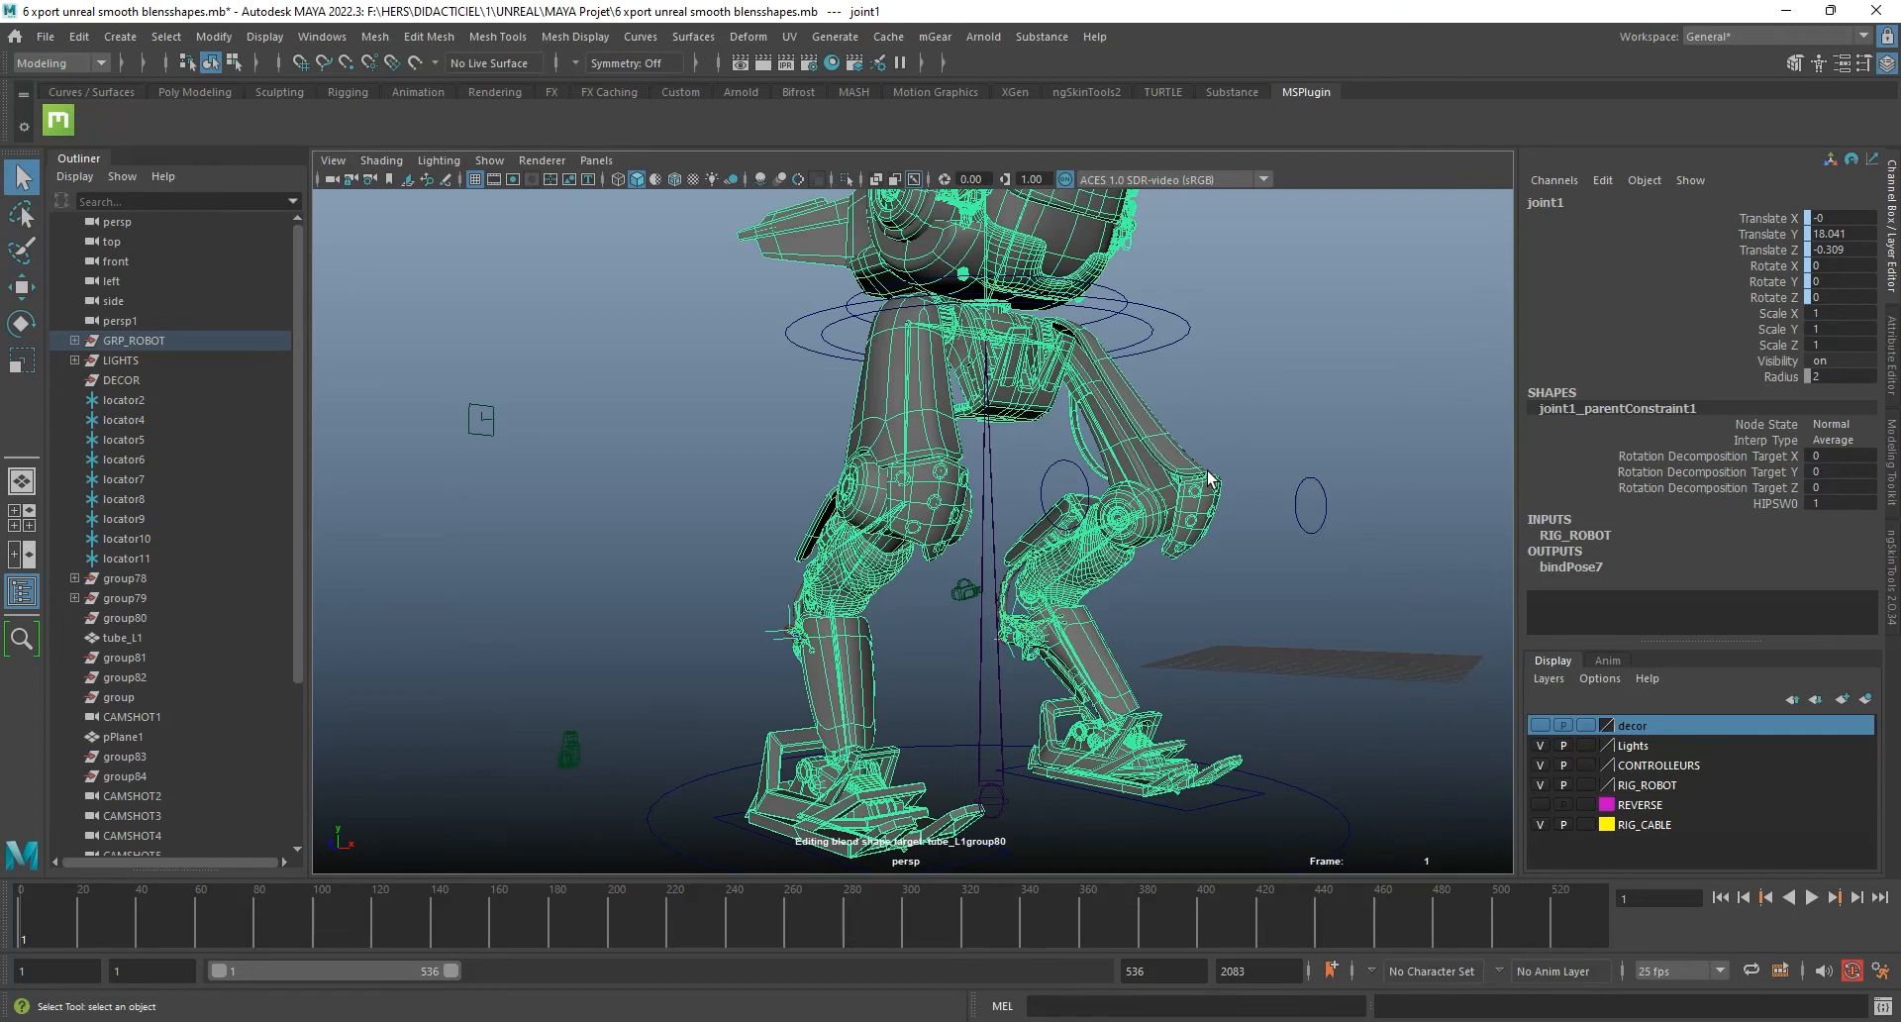
Step: Switch back to the ROBOT 16.mb scene and view the robot with its leg hierarchy selected
mouse_move(972, 1020)
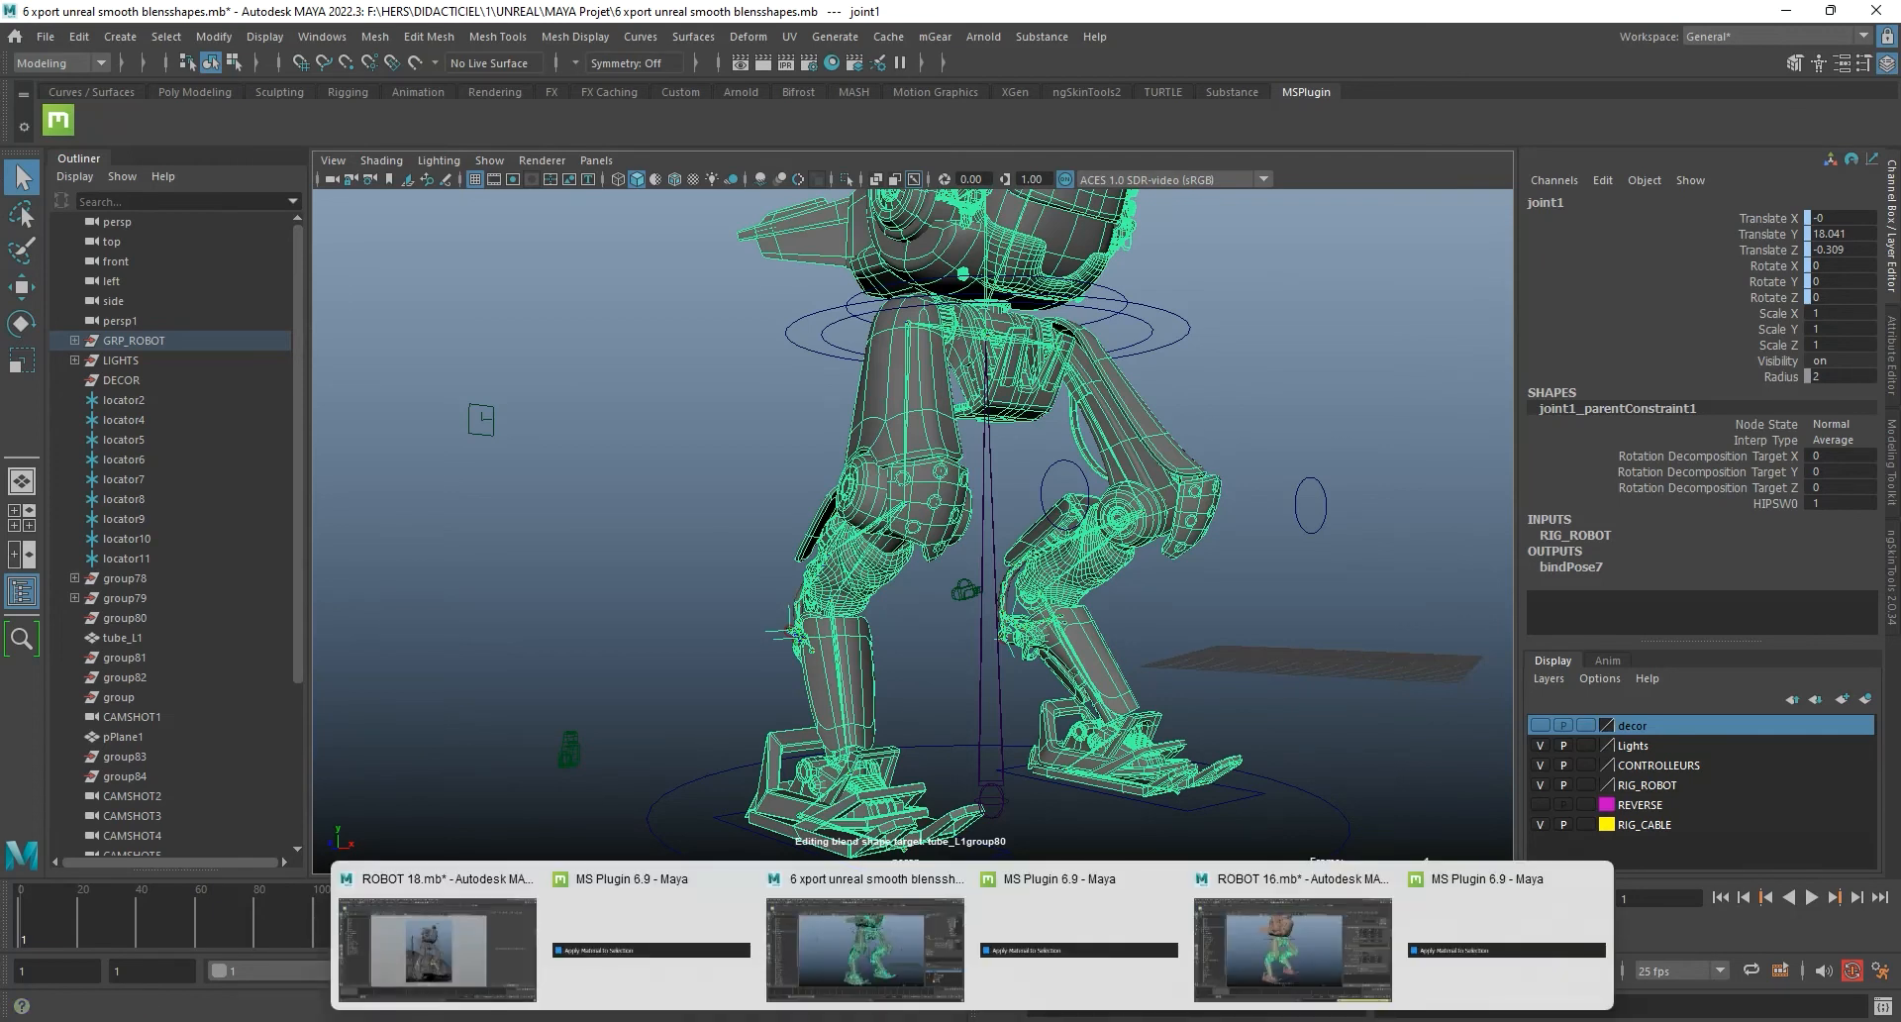
click(1256, 924)
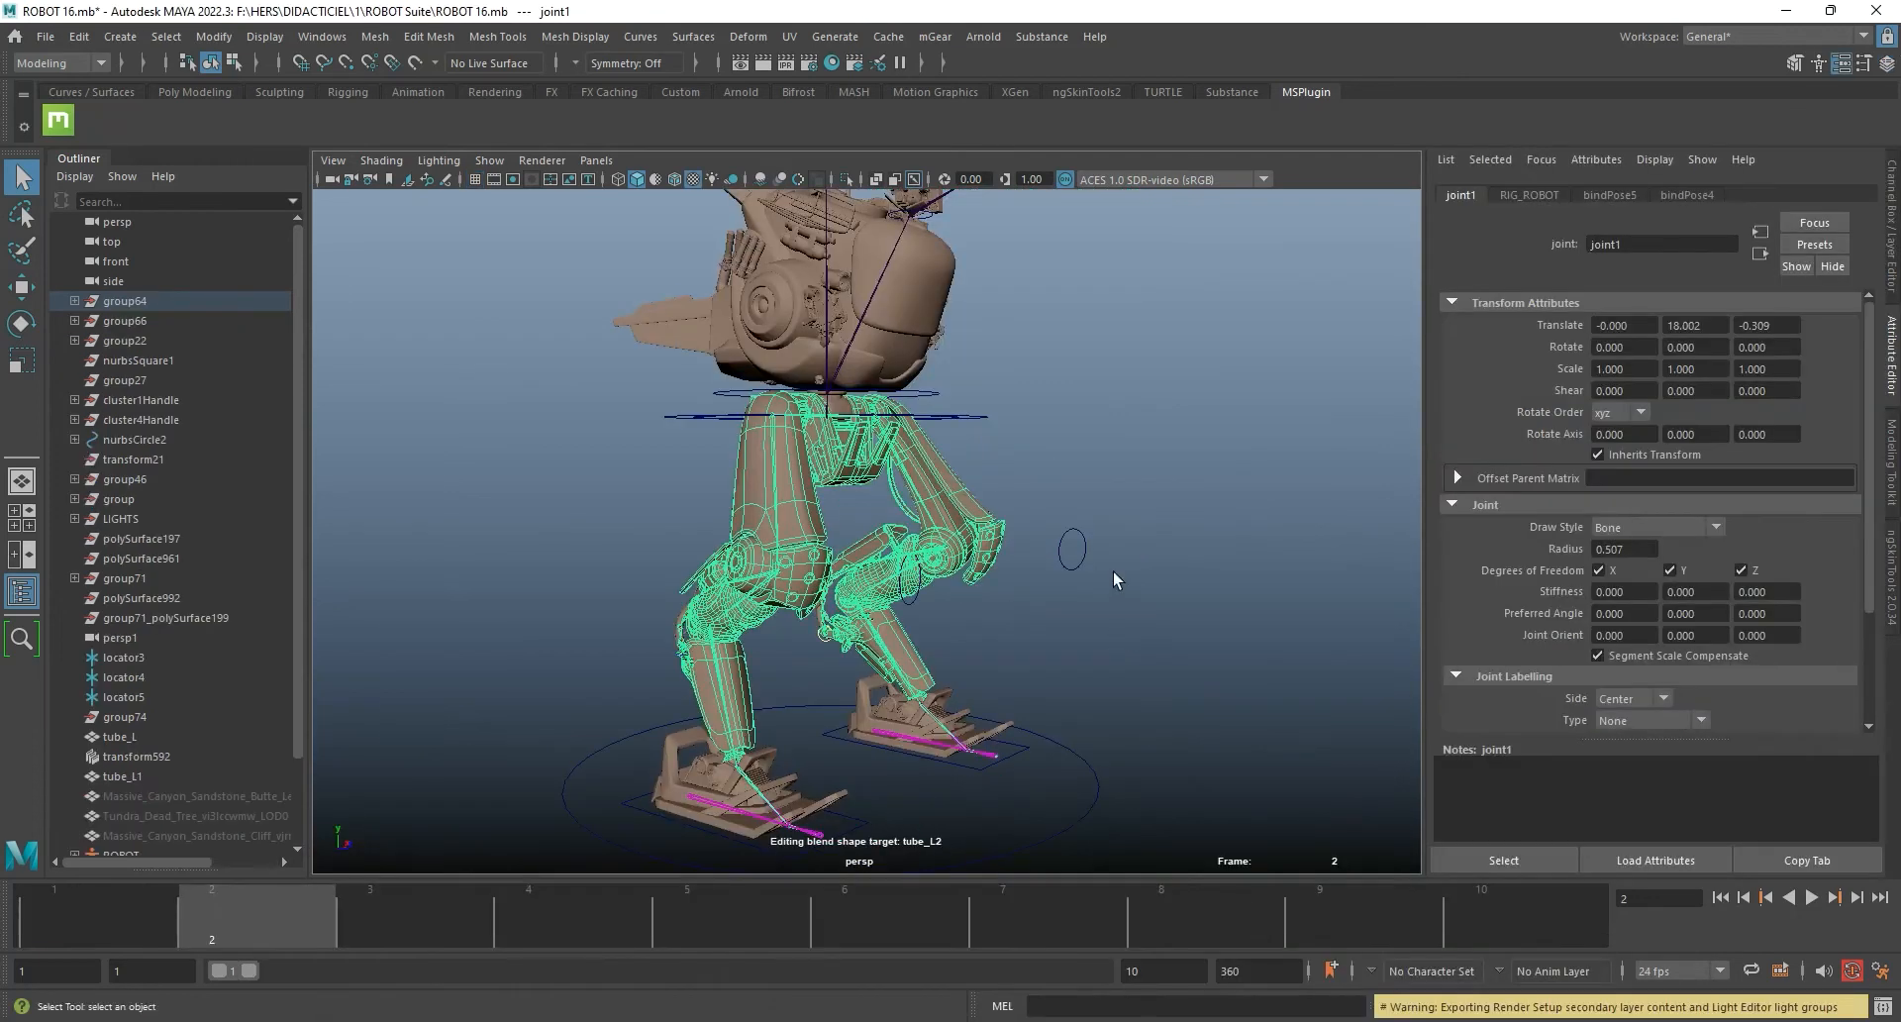
alt+drag(1113, 579, 1059, 591)
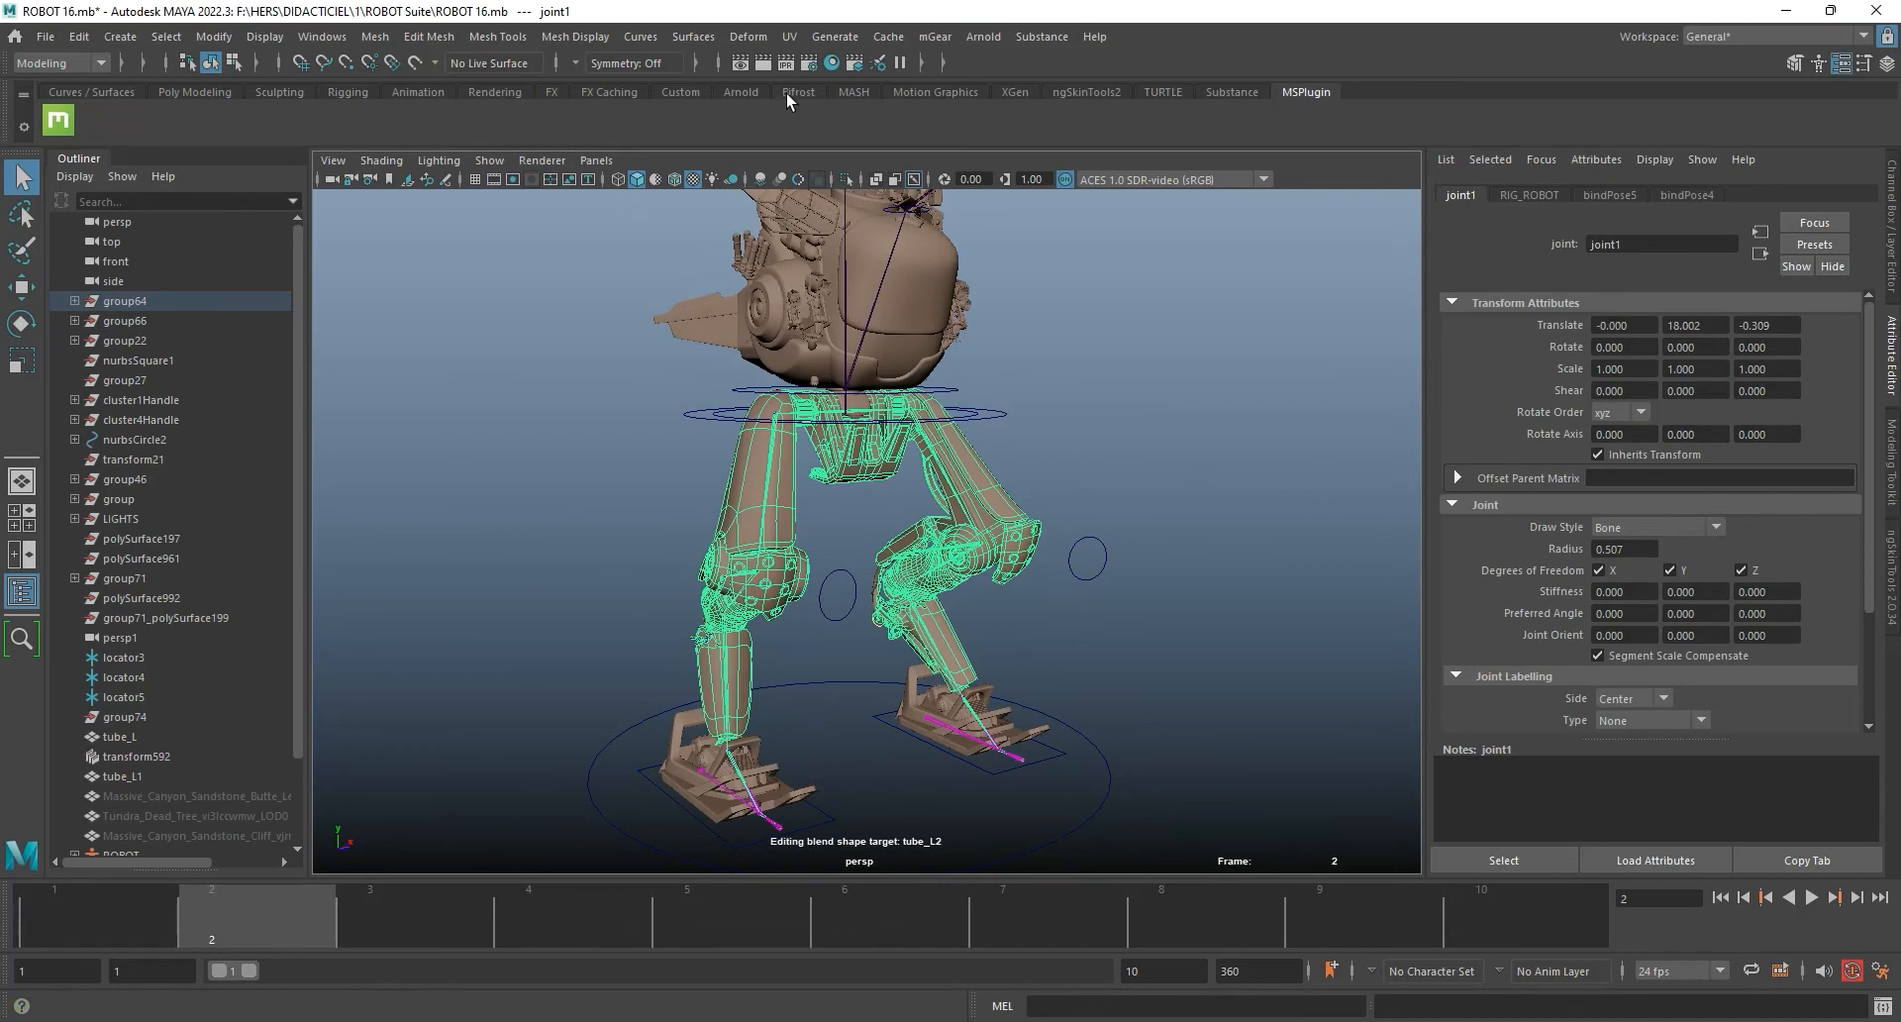
click(887, 39)
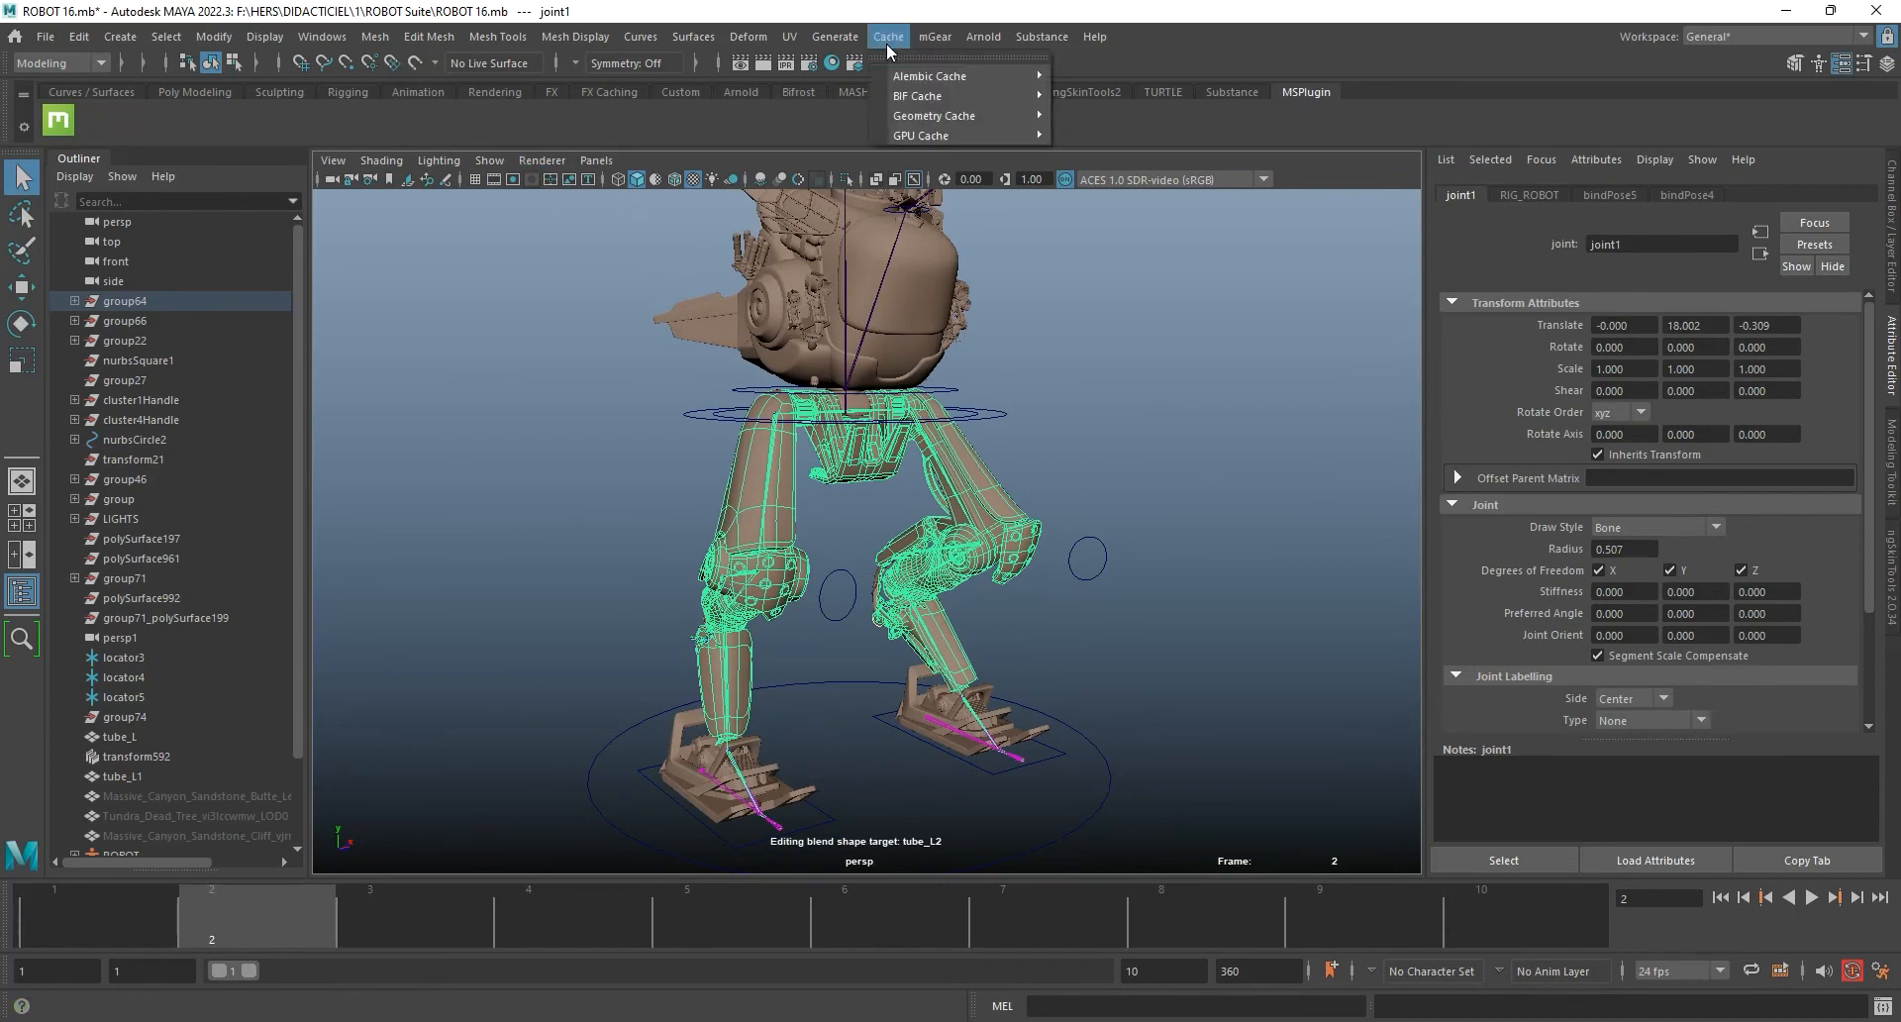
click(989, 5)
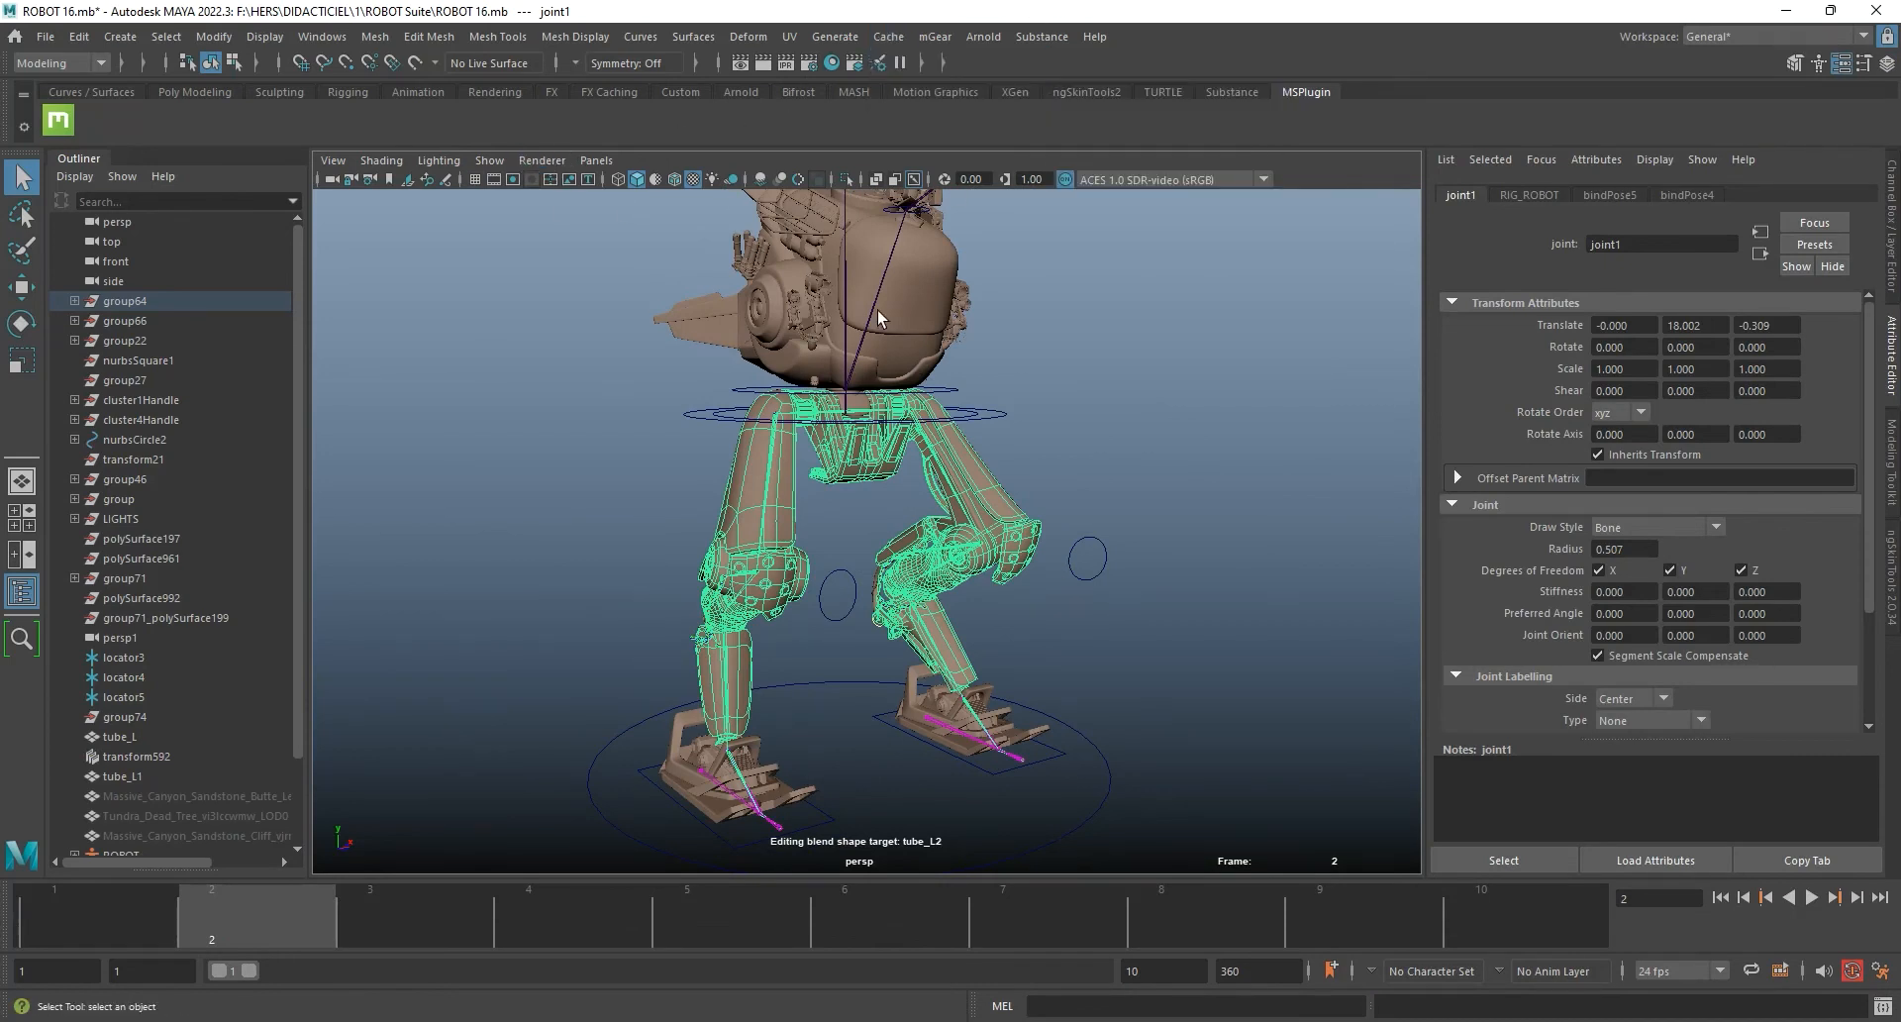
click(490, 160)
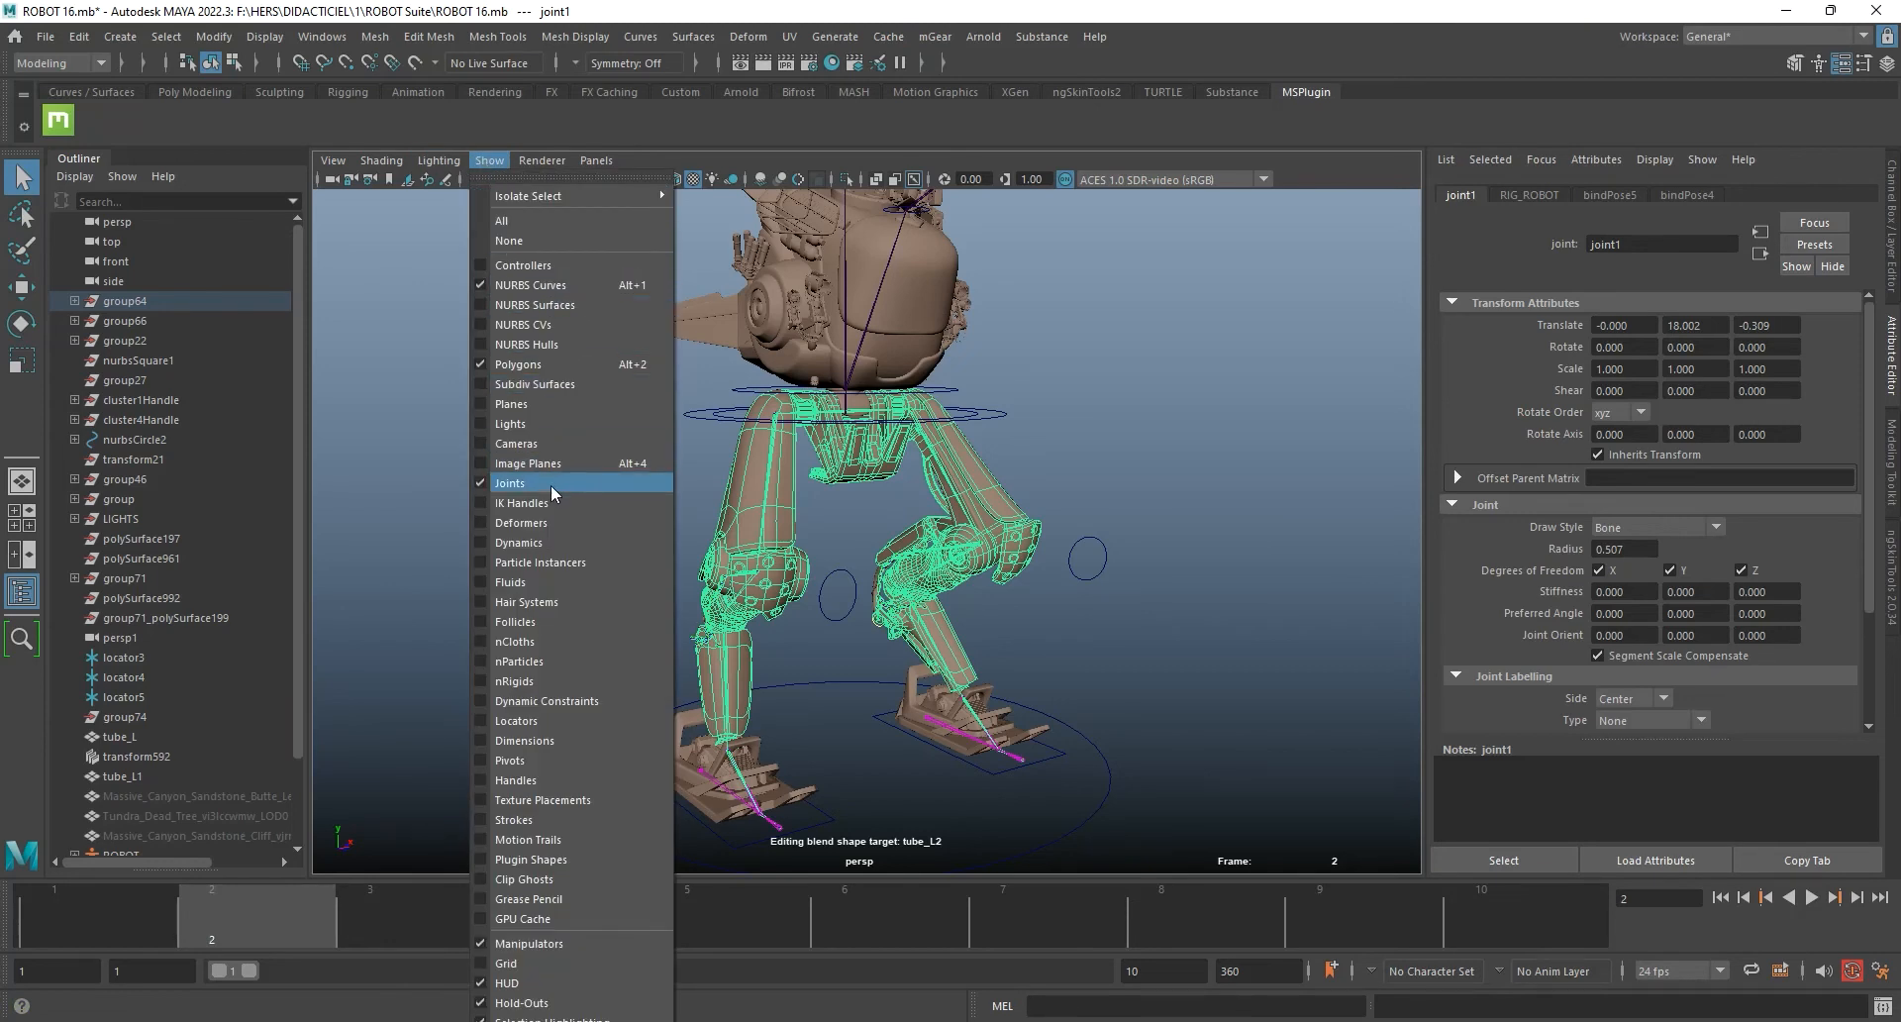
click(926, 283)
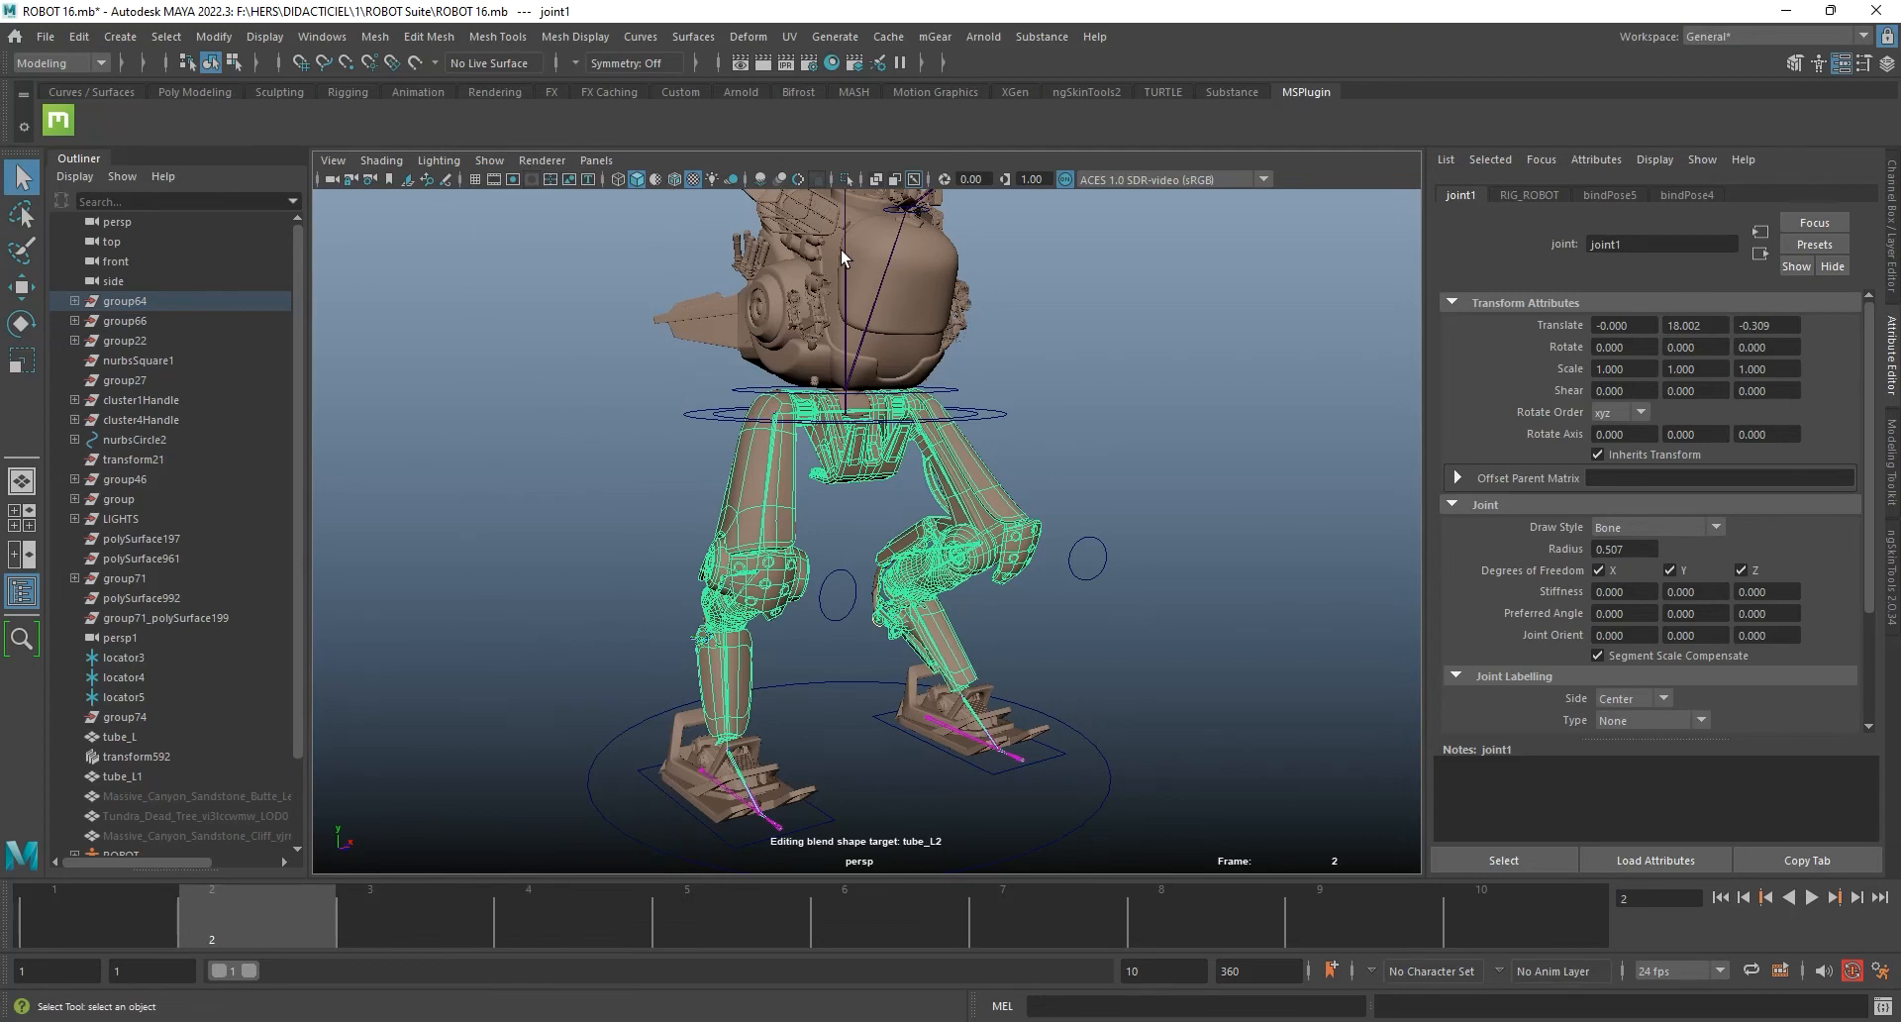
mouse_move(842, 580)
alt+mouse_down()
mouse_move(849, 564)
mouse_move(869, 578)
alt+mouse_up()
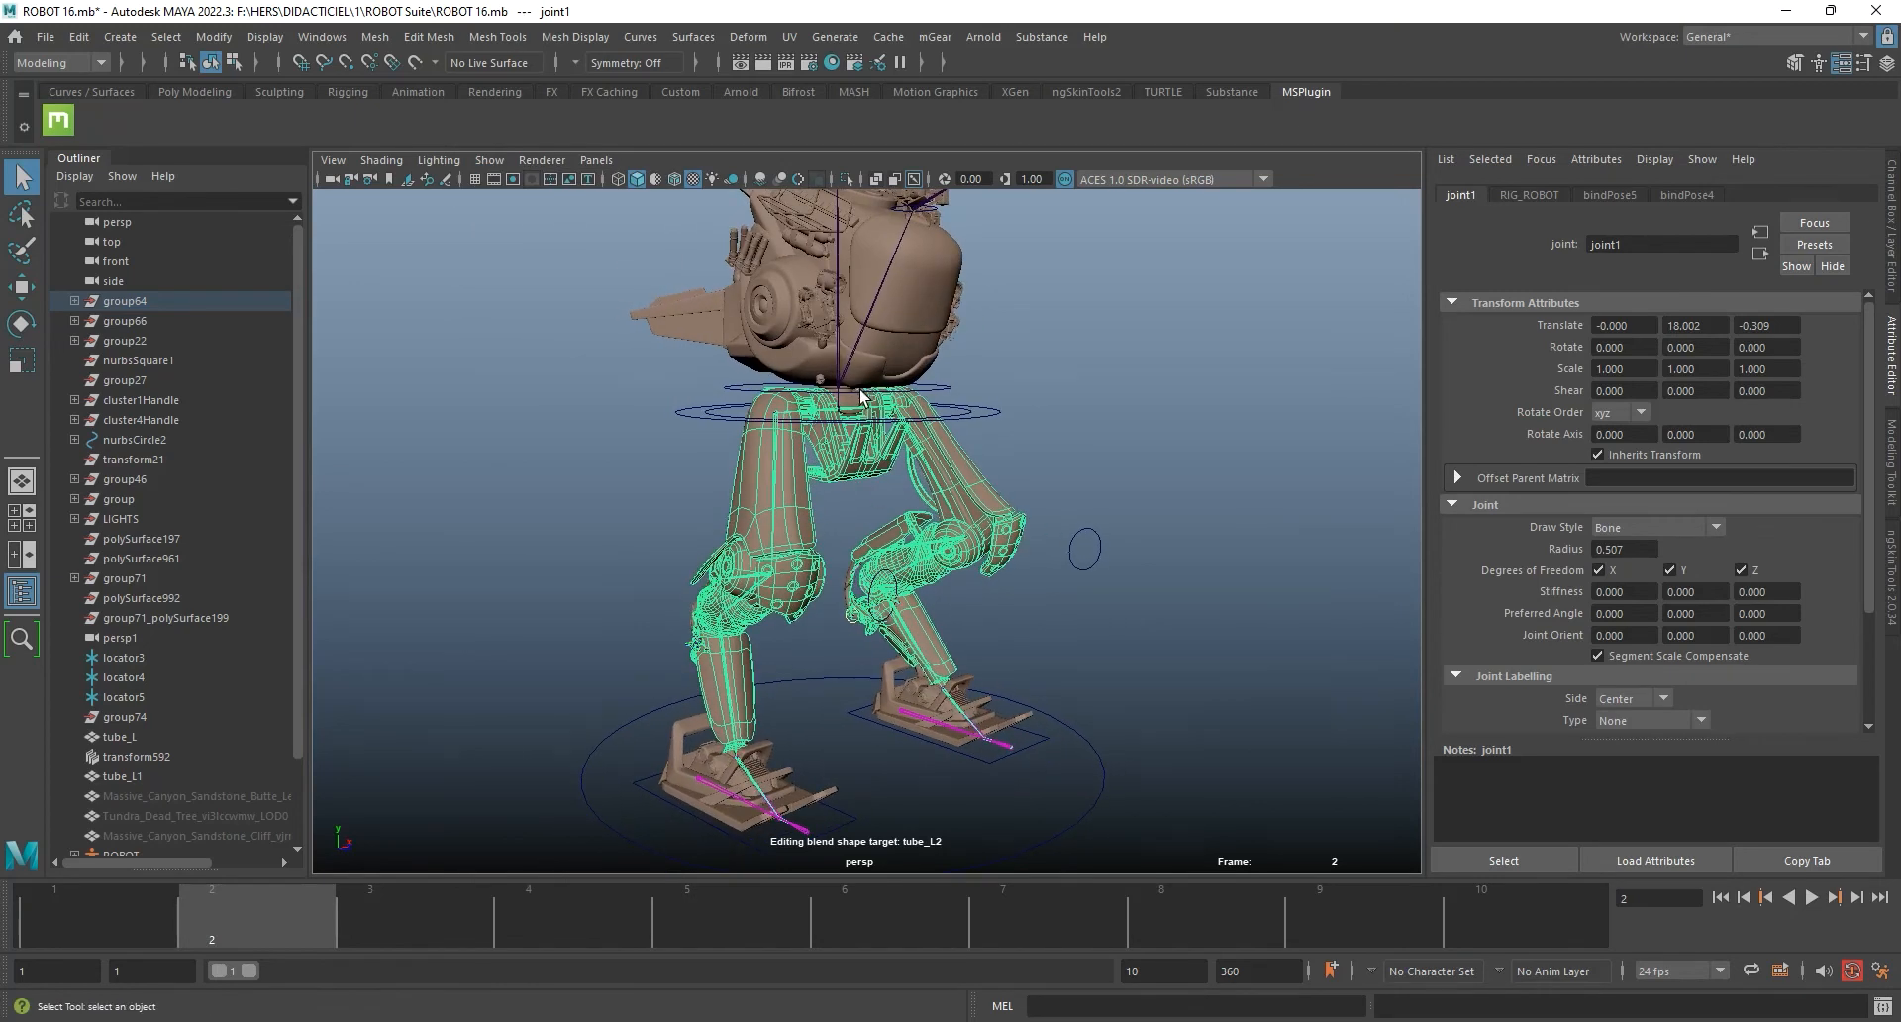
alt+drag(874, 428, 875, 432)
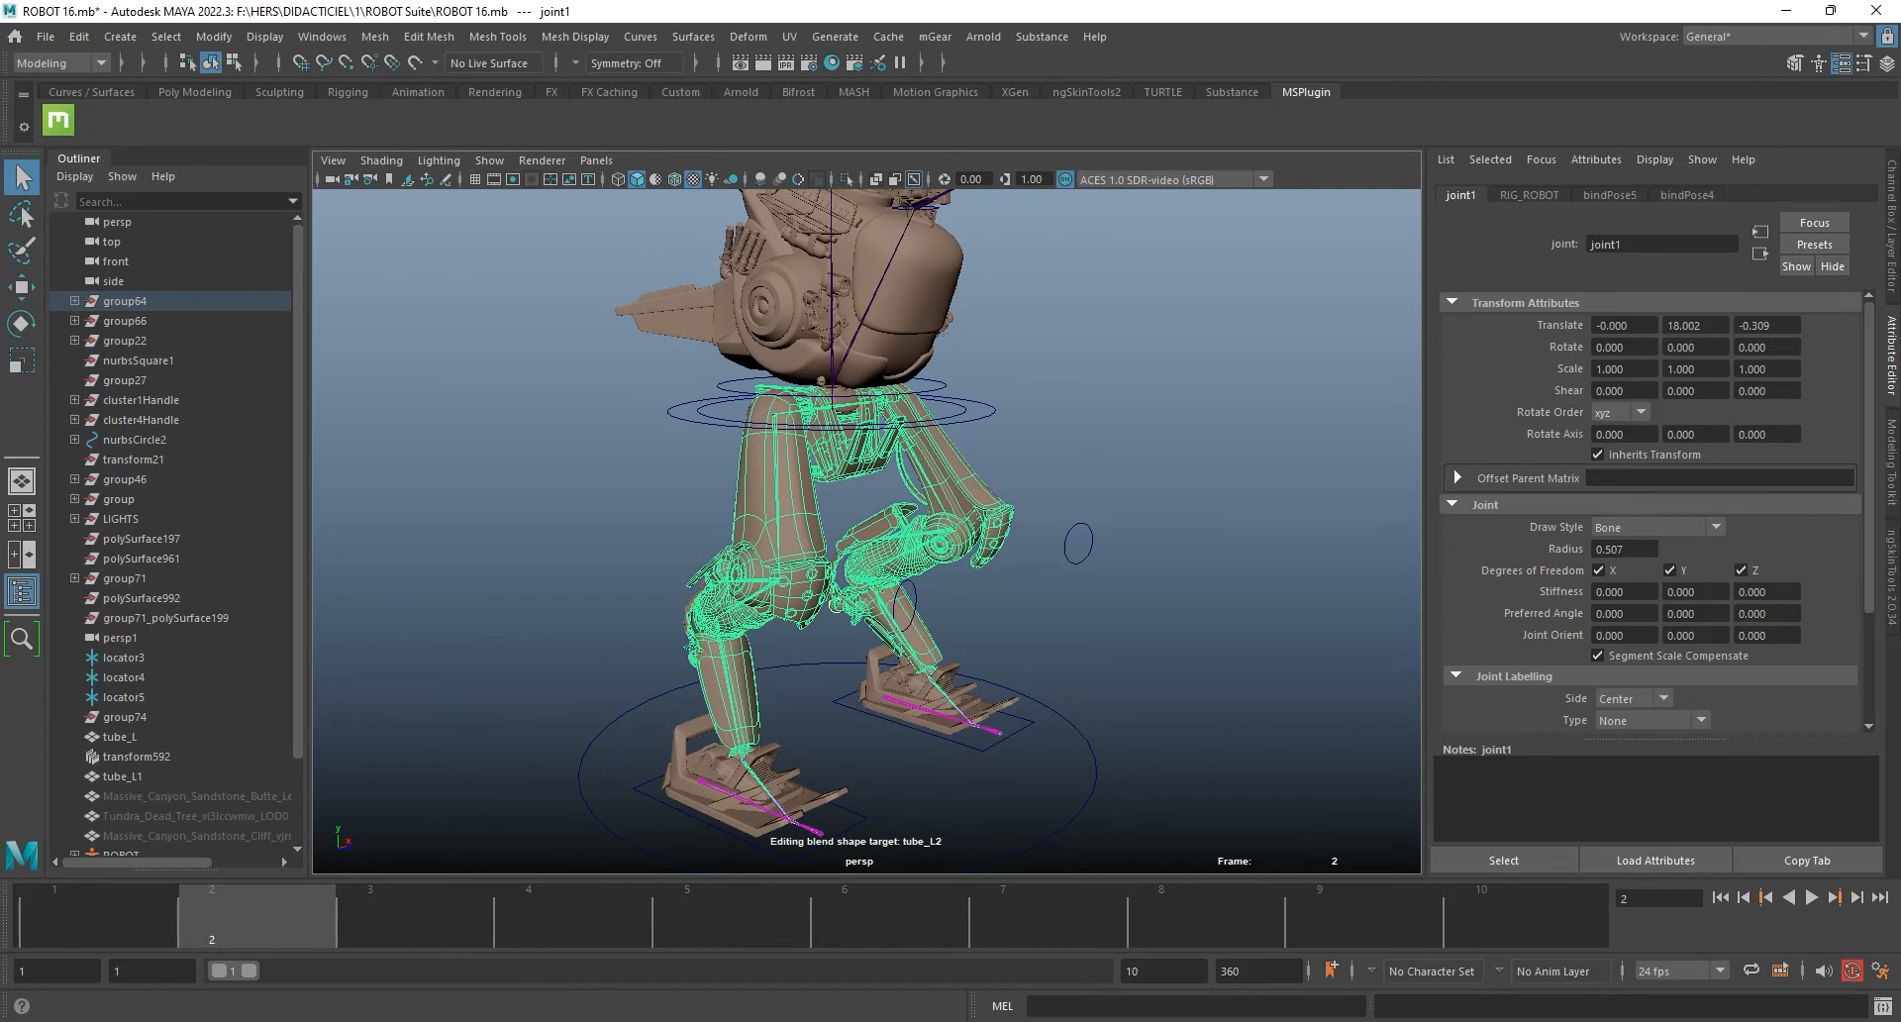
click(83, 41)
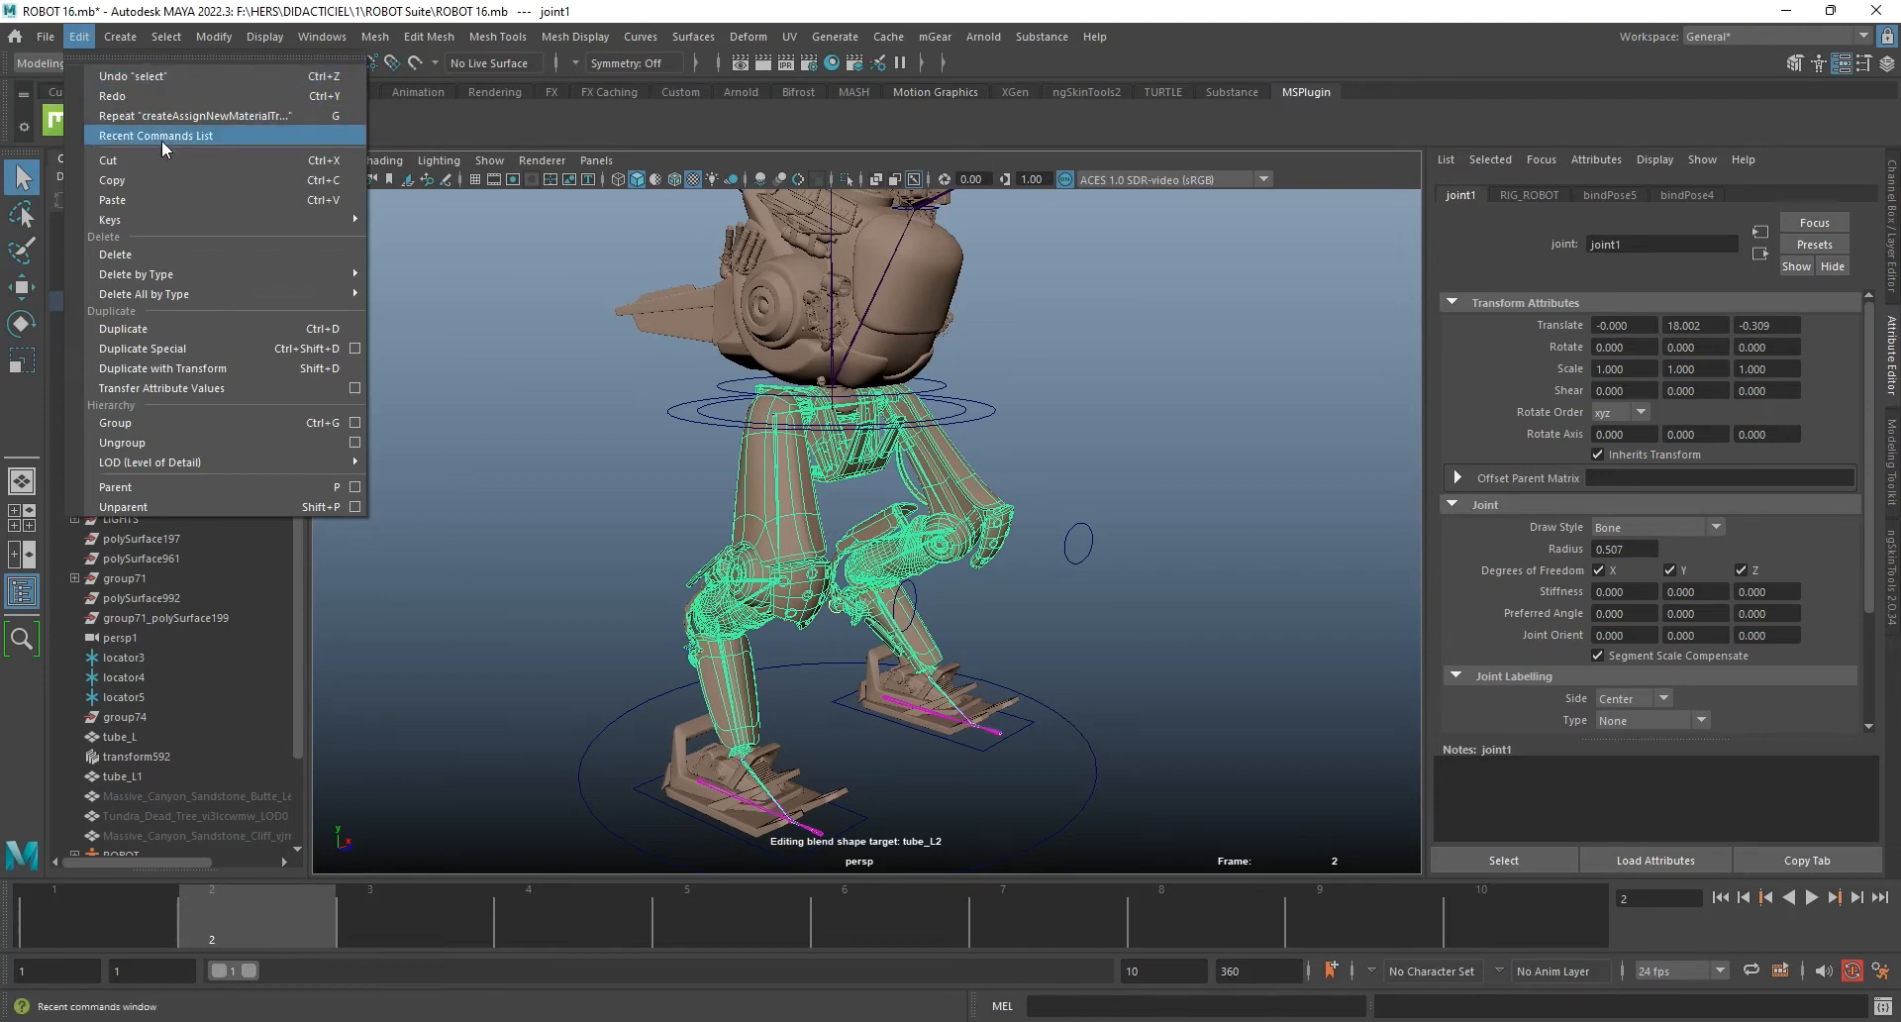
mouse_move(212, 219)
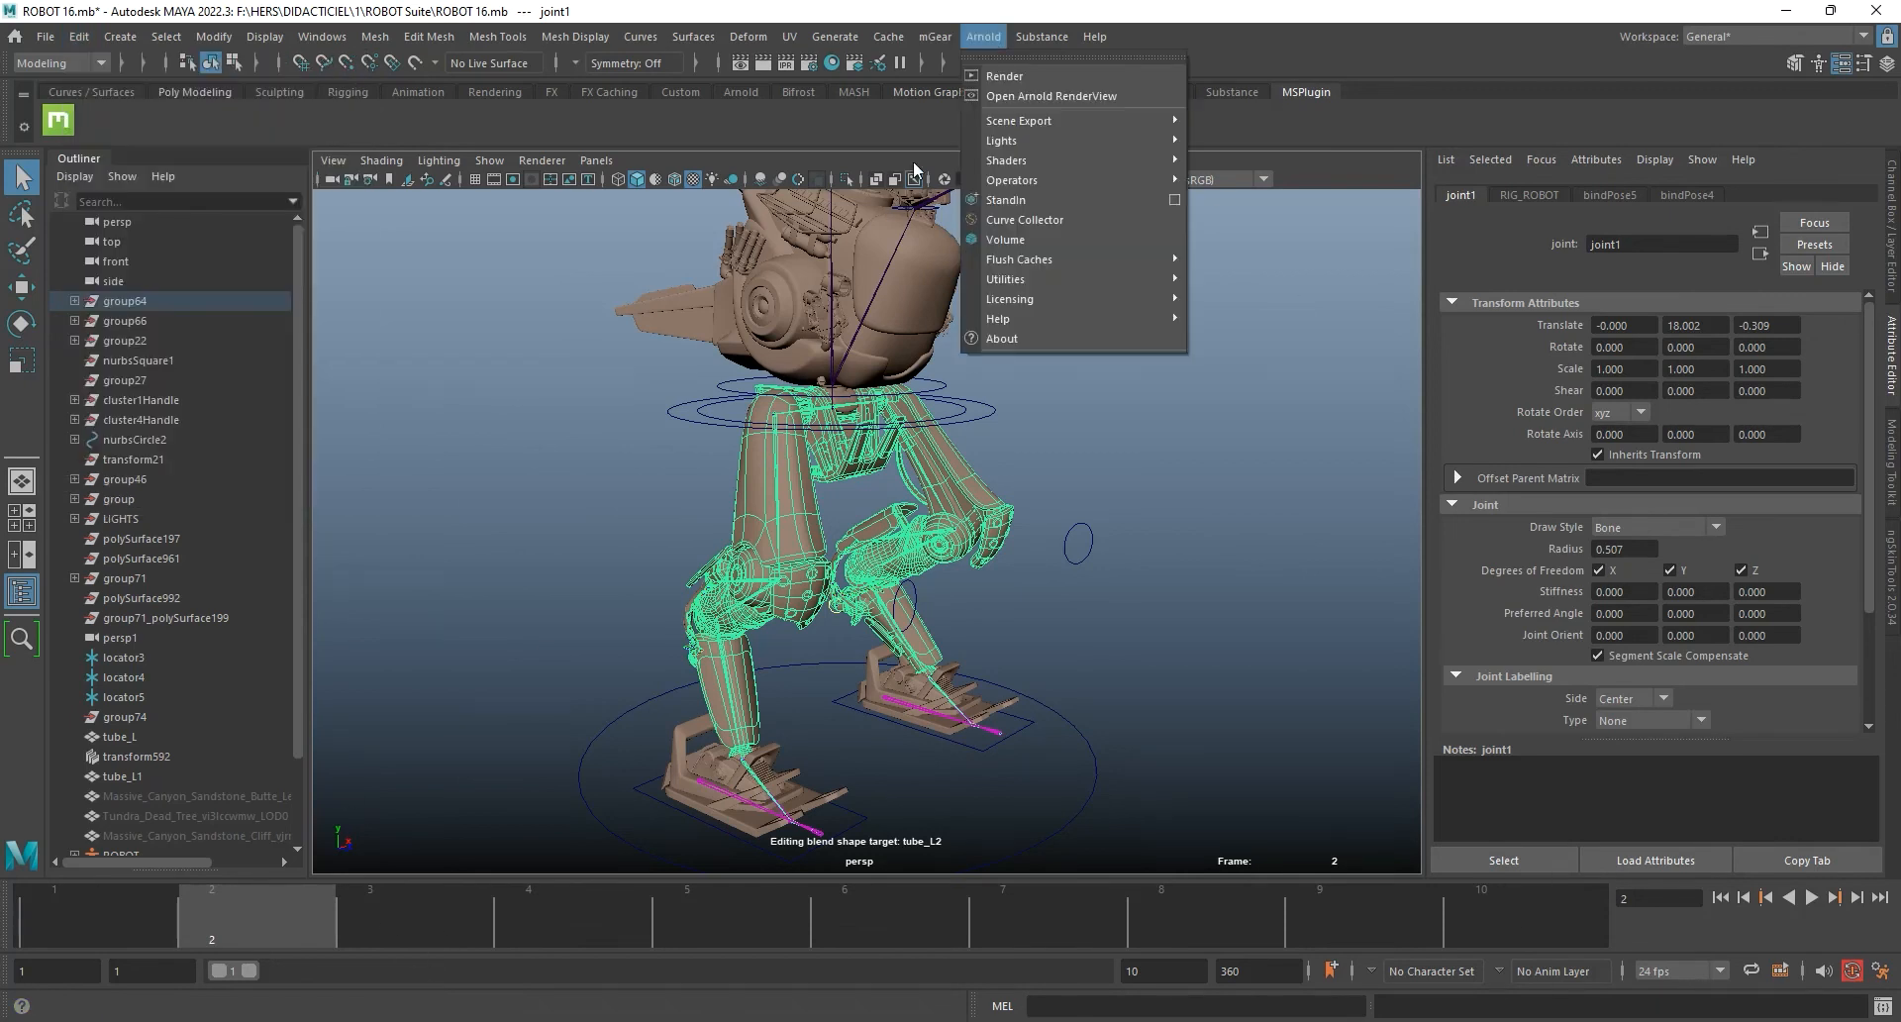
mouse_move(930, 37)
click(917, 5)
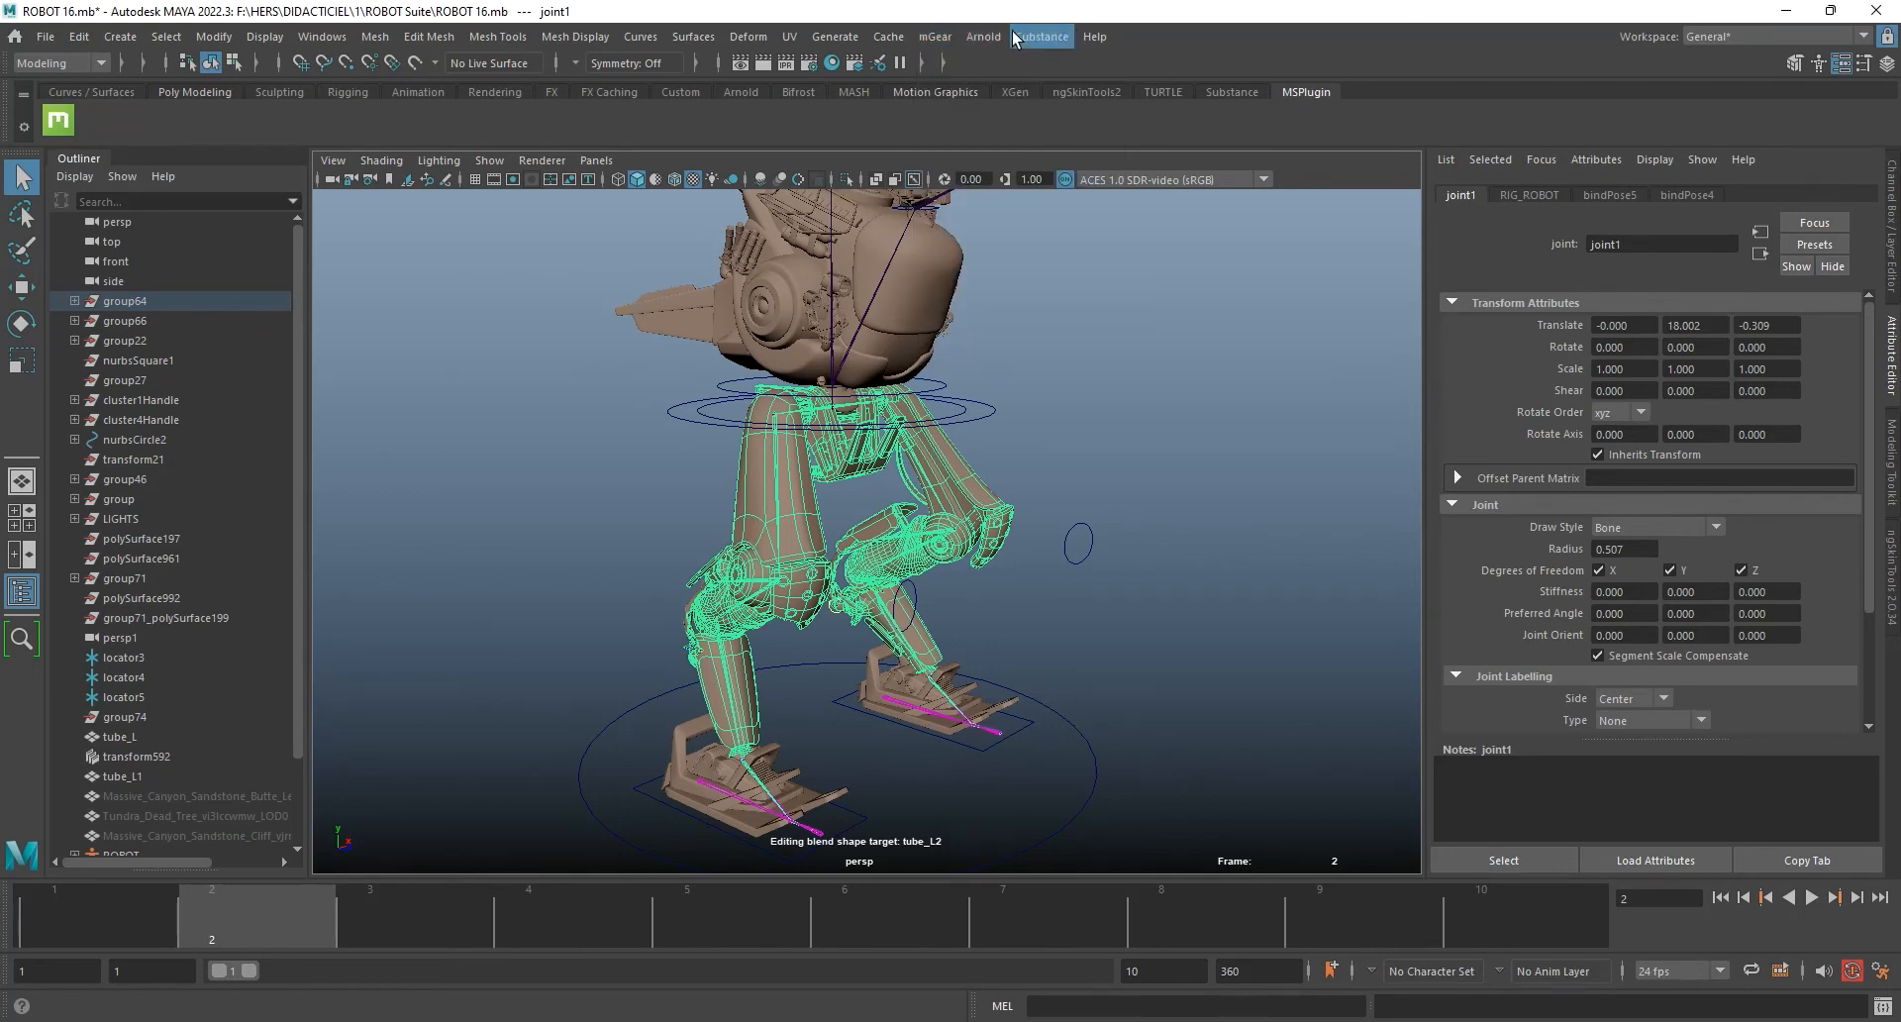
click(908, 37)
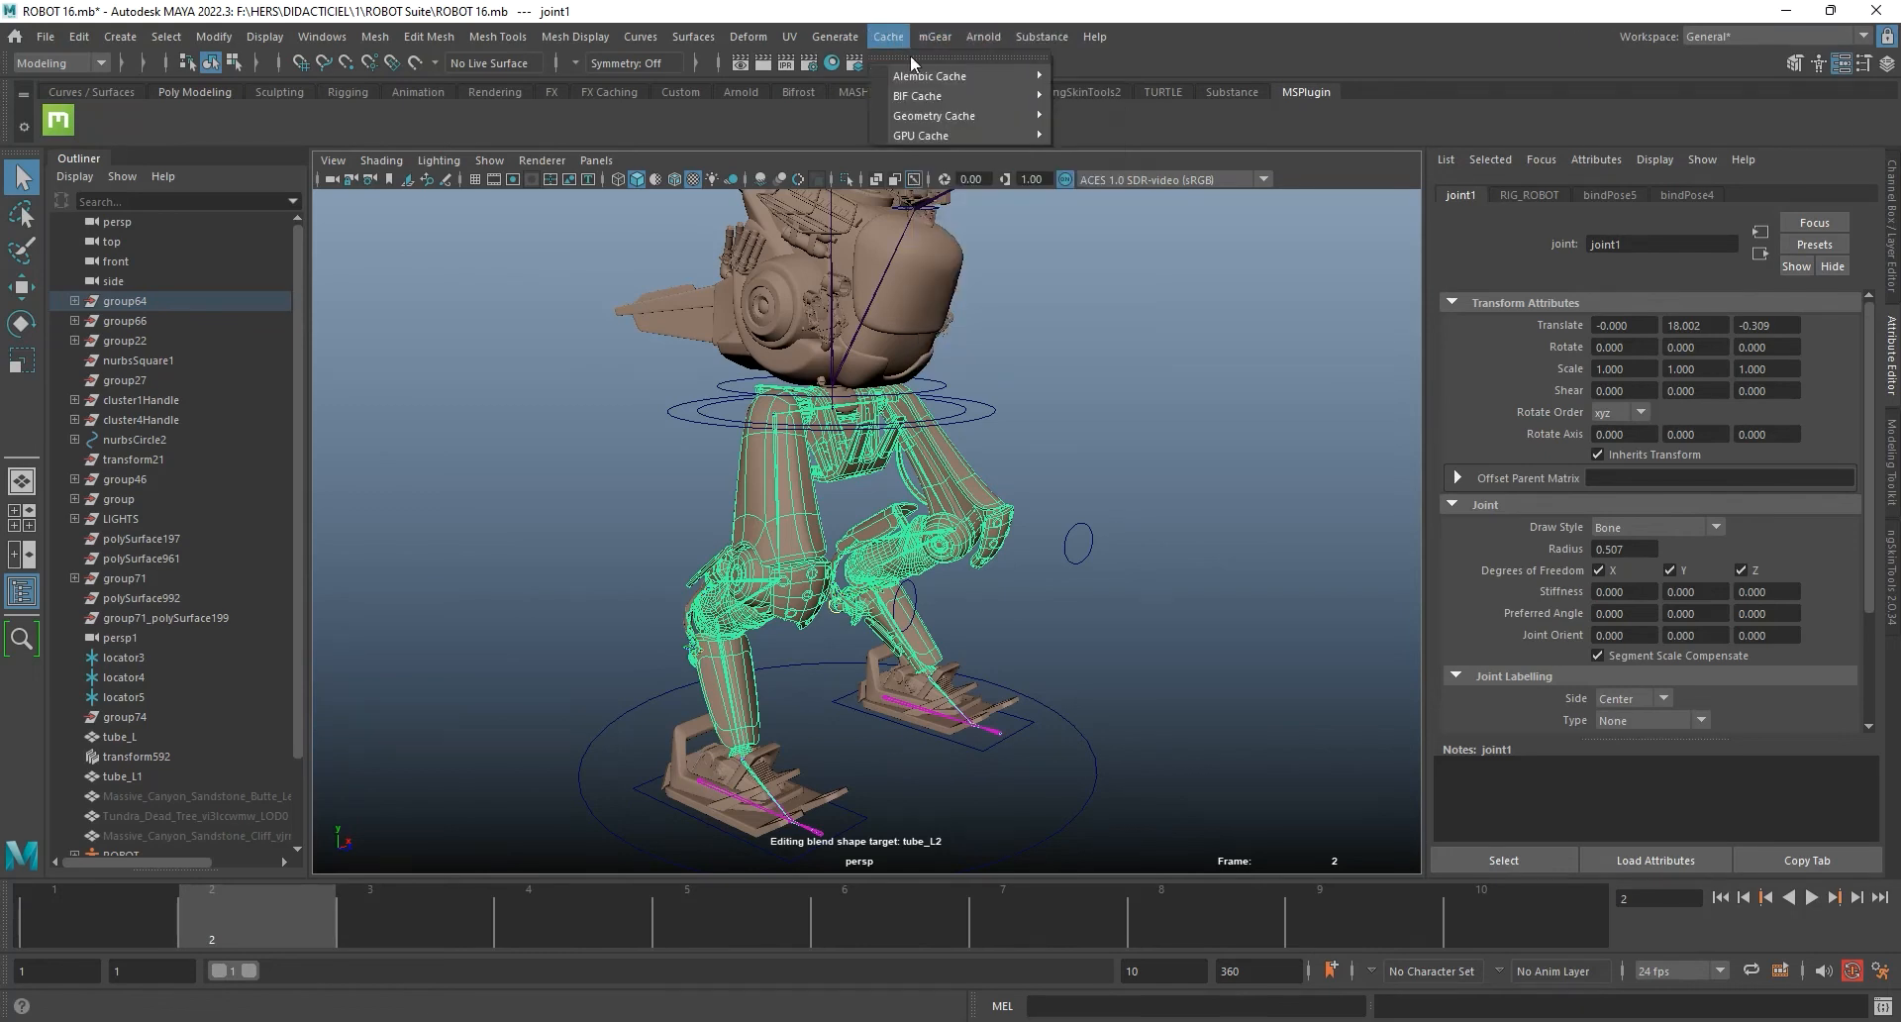
Step: Switch to the scene "6 xport unreal smooth blensshapes.mb" and select the Root joint on the ground between the robot's feet
mouse_move(1029, 76)
click(1791, 11)
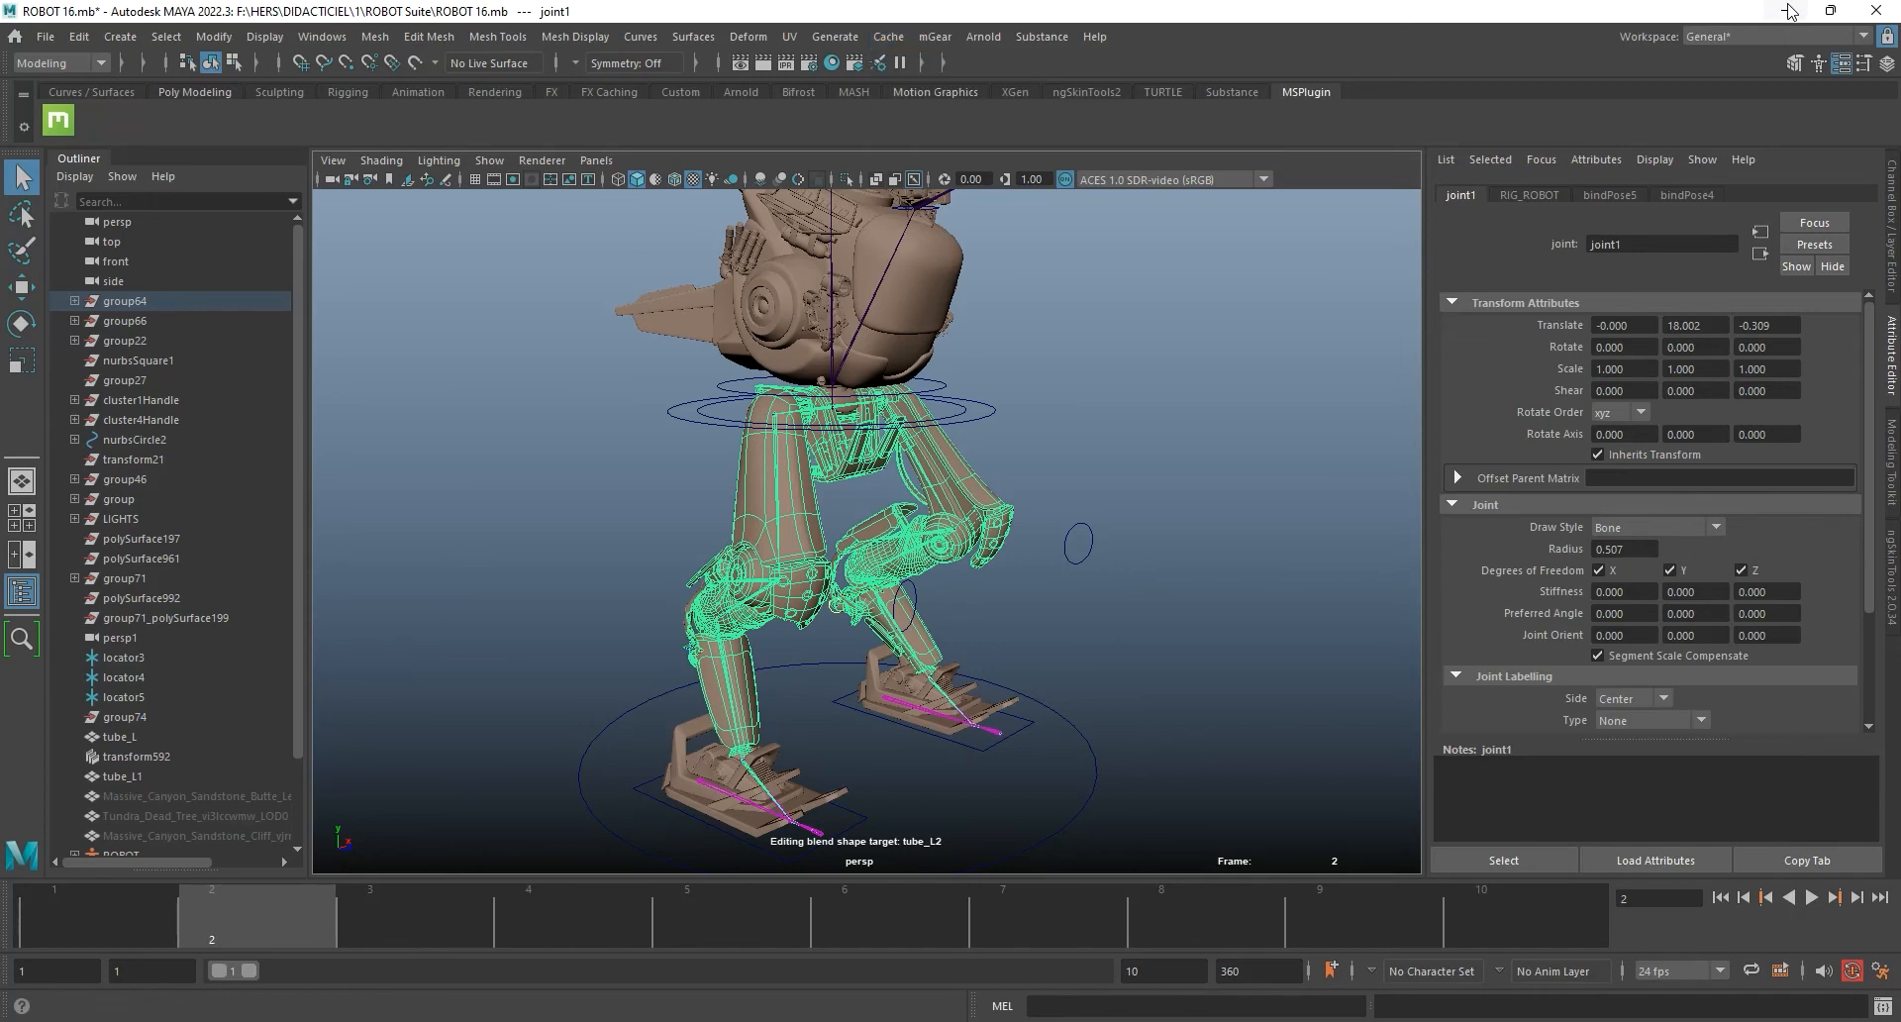
click(1787, 12)
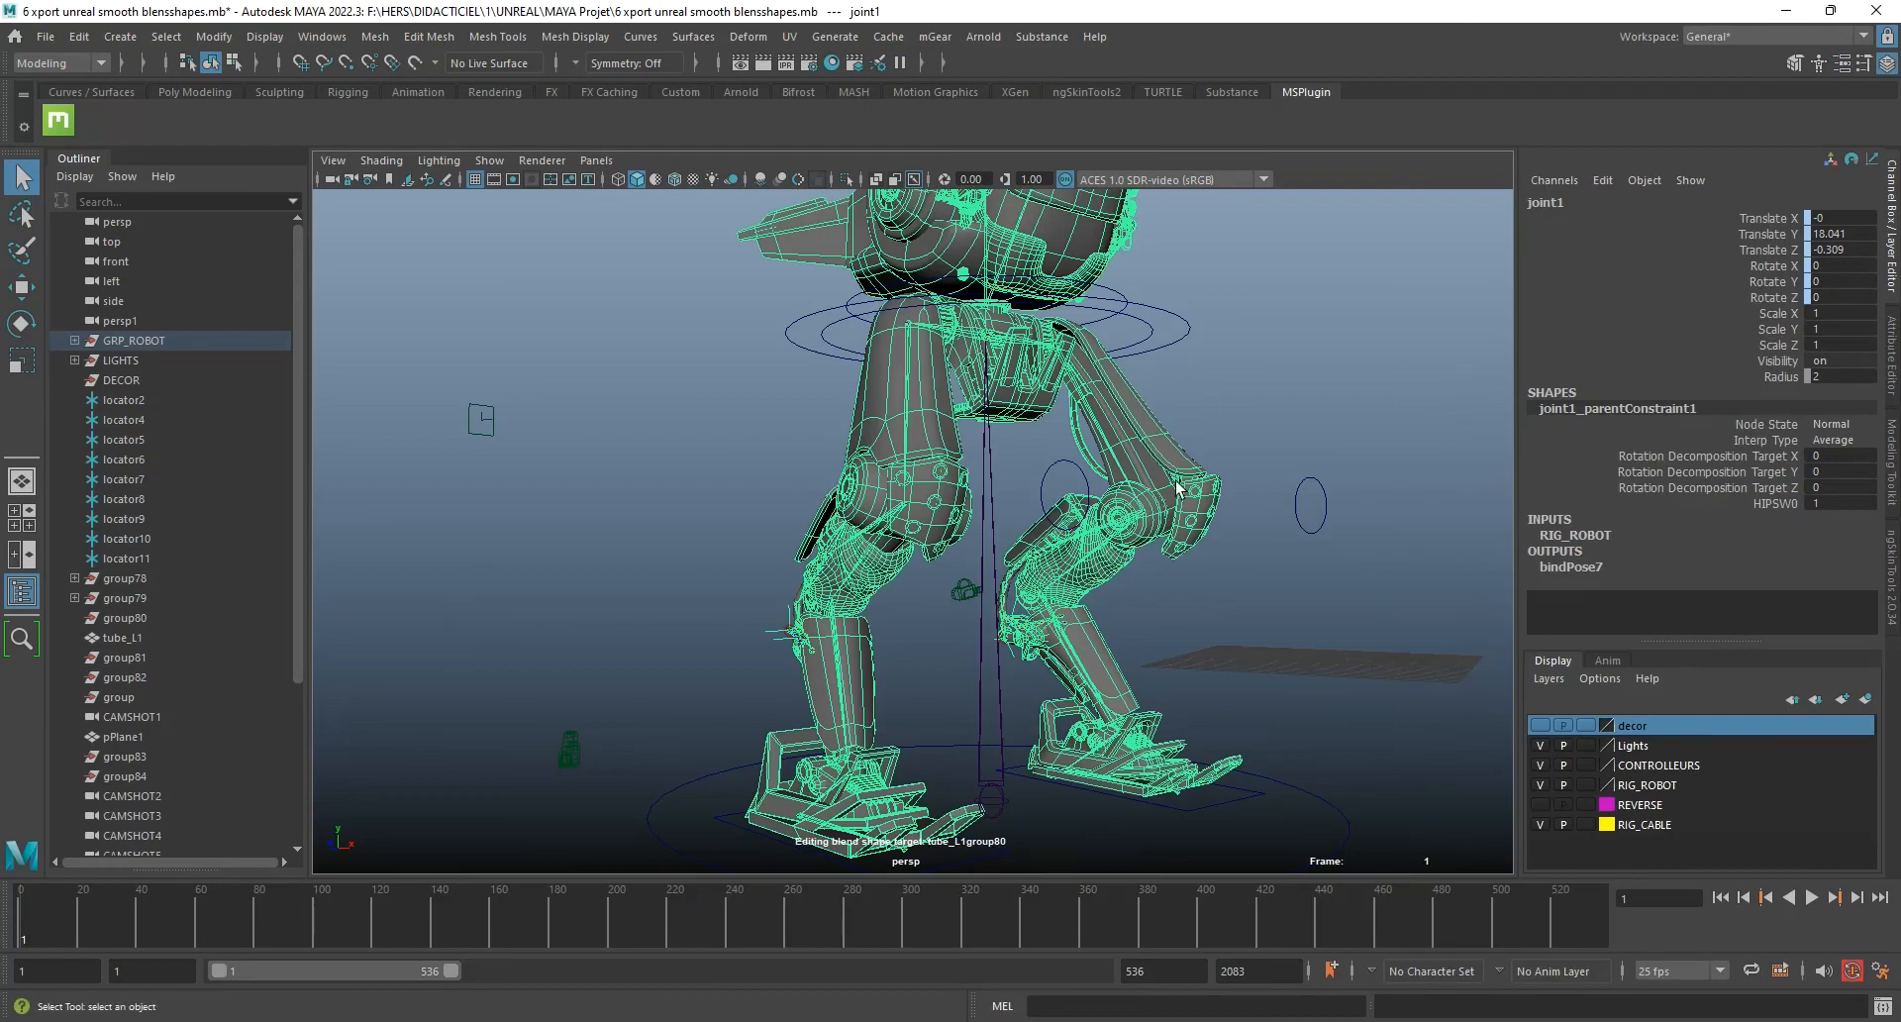
alt+drag(1160, 554, 1138, 679)
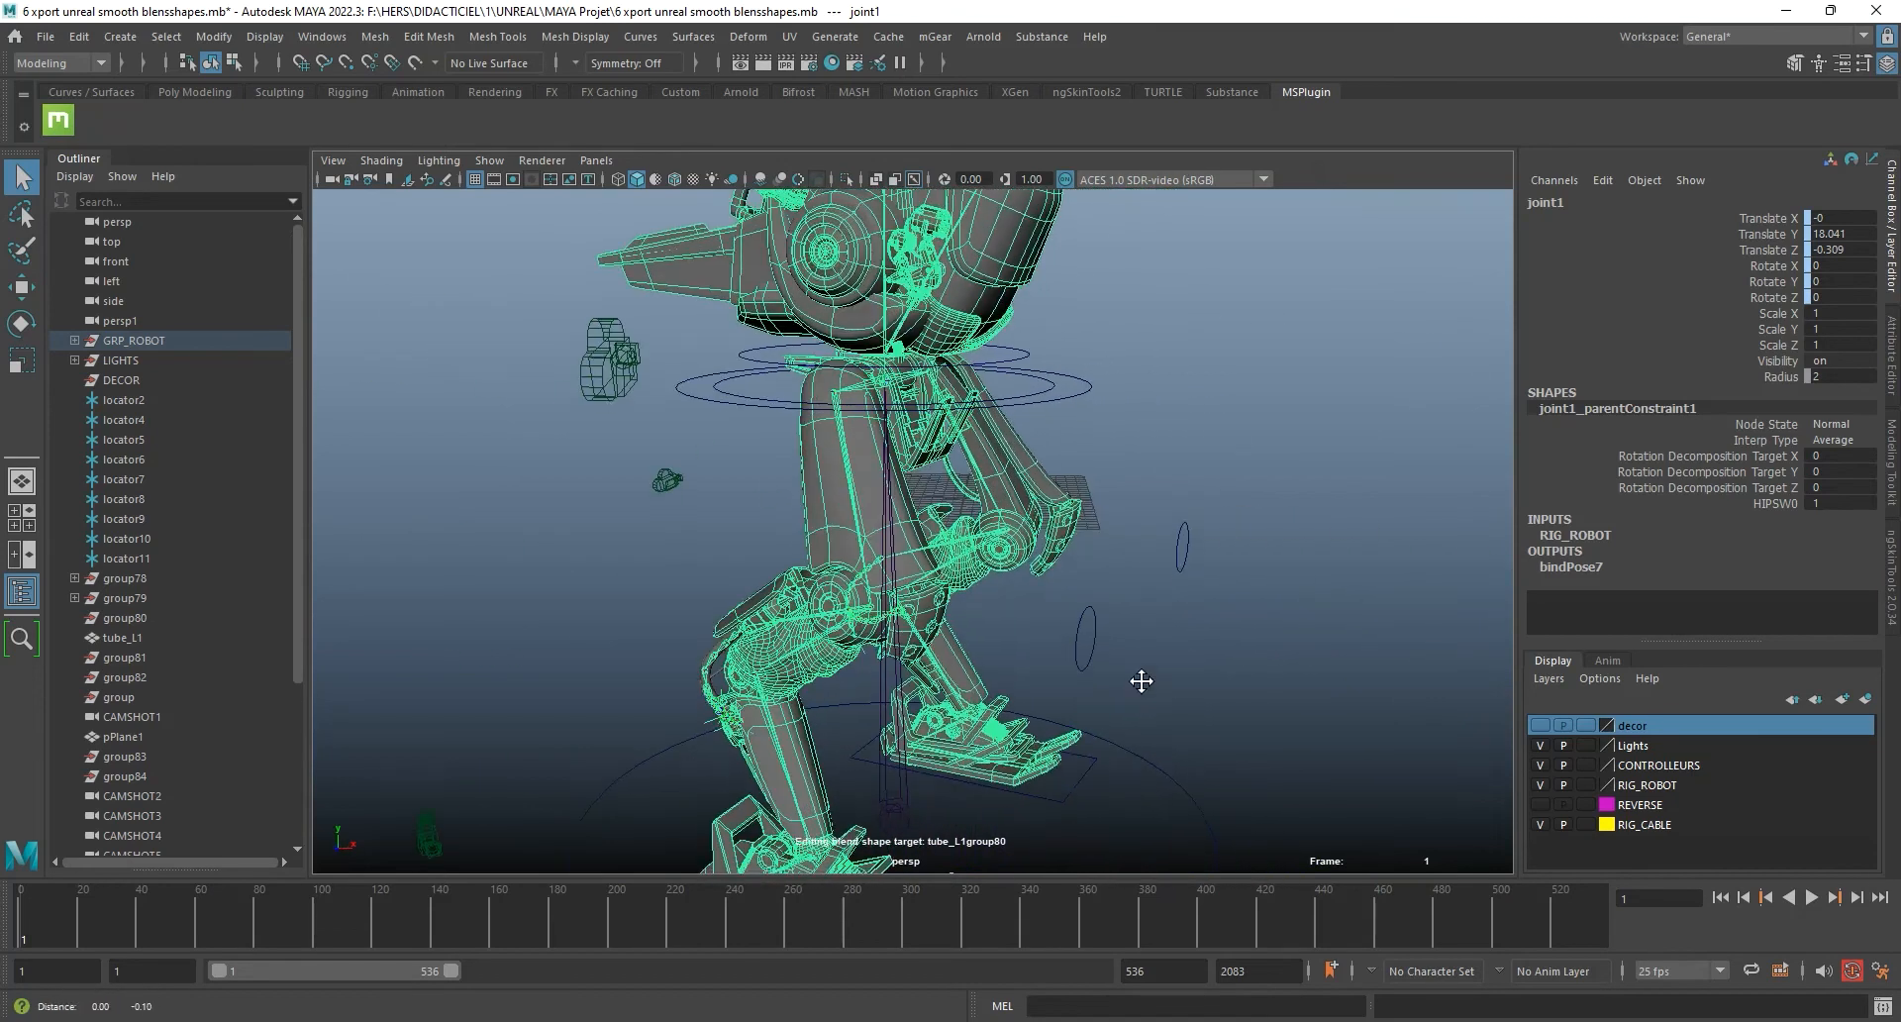
alt+middle_drag(1138, 679, 1118, 543)
alt+drag(1119, 542, 946, 683)
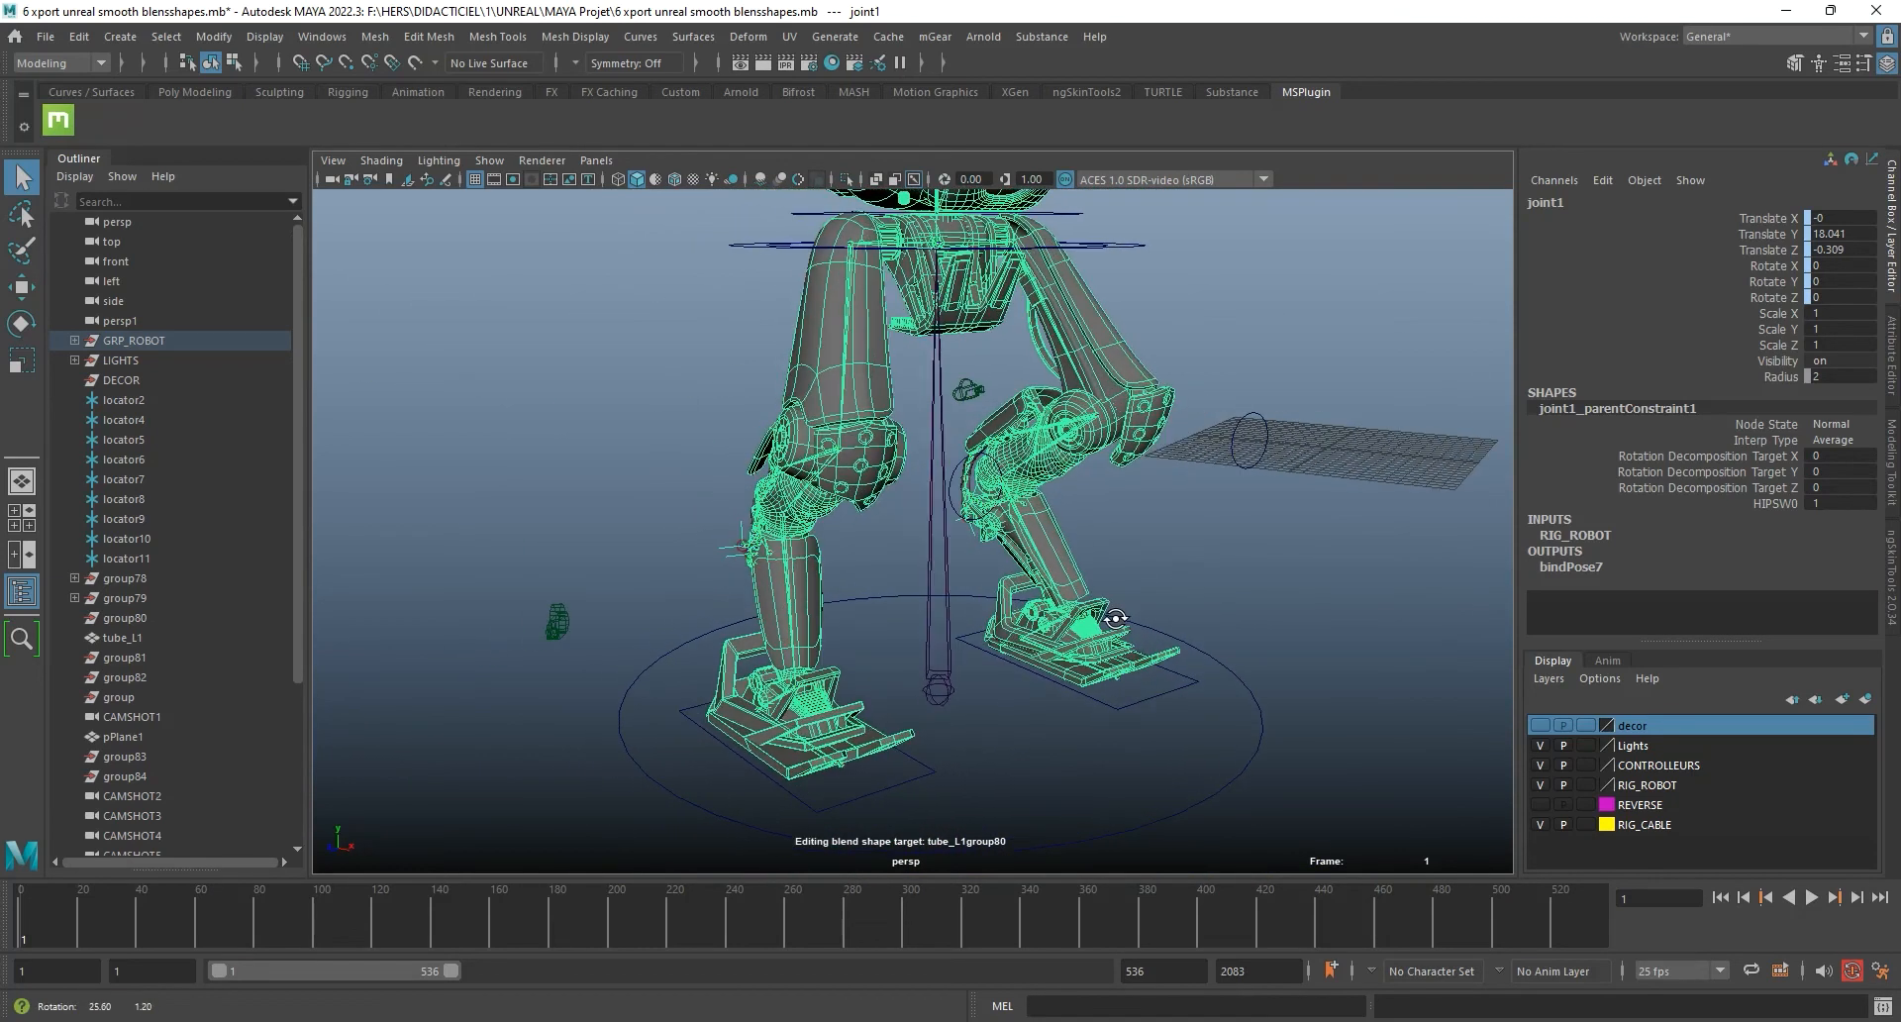
click(943, 687)
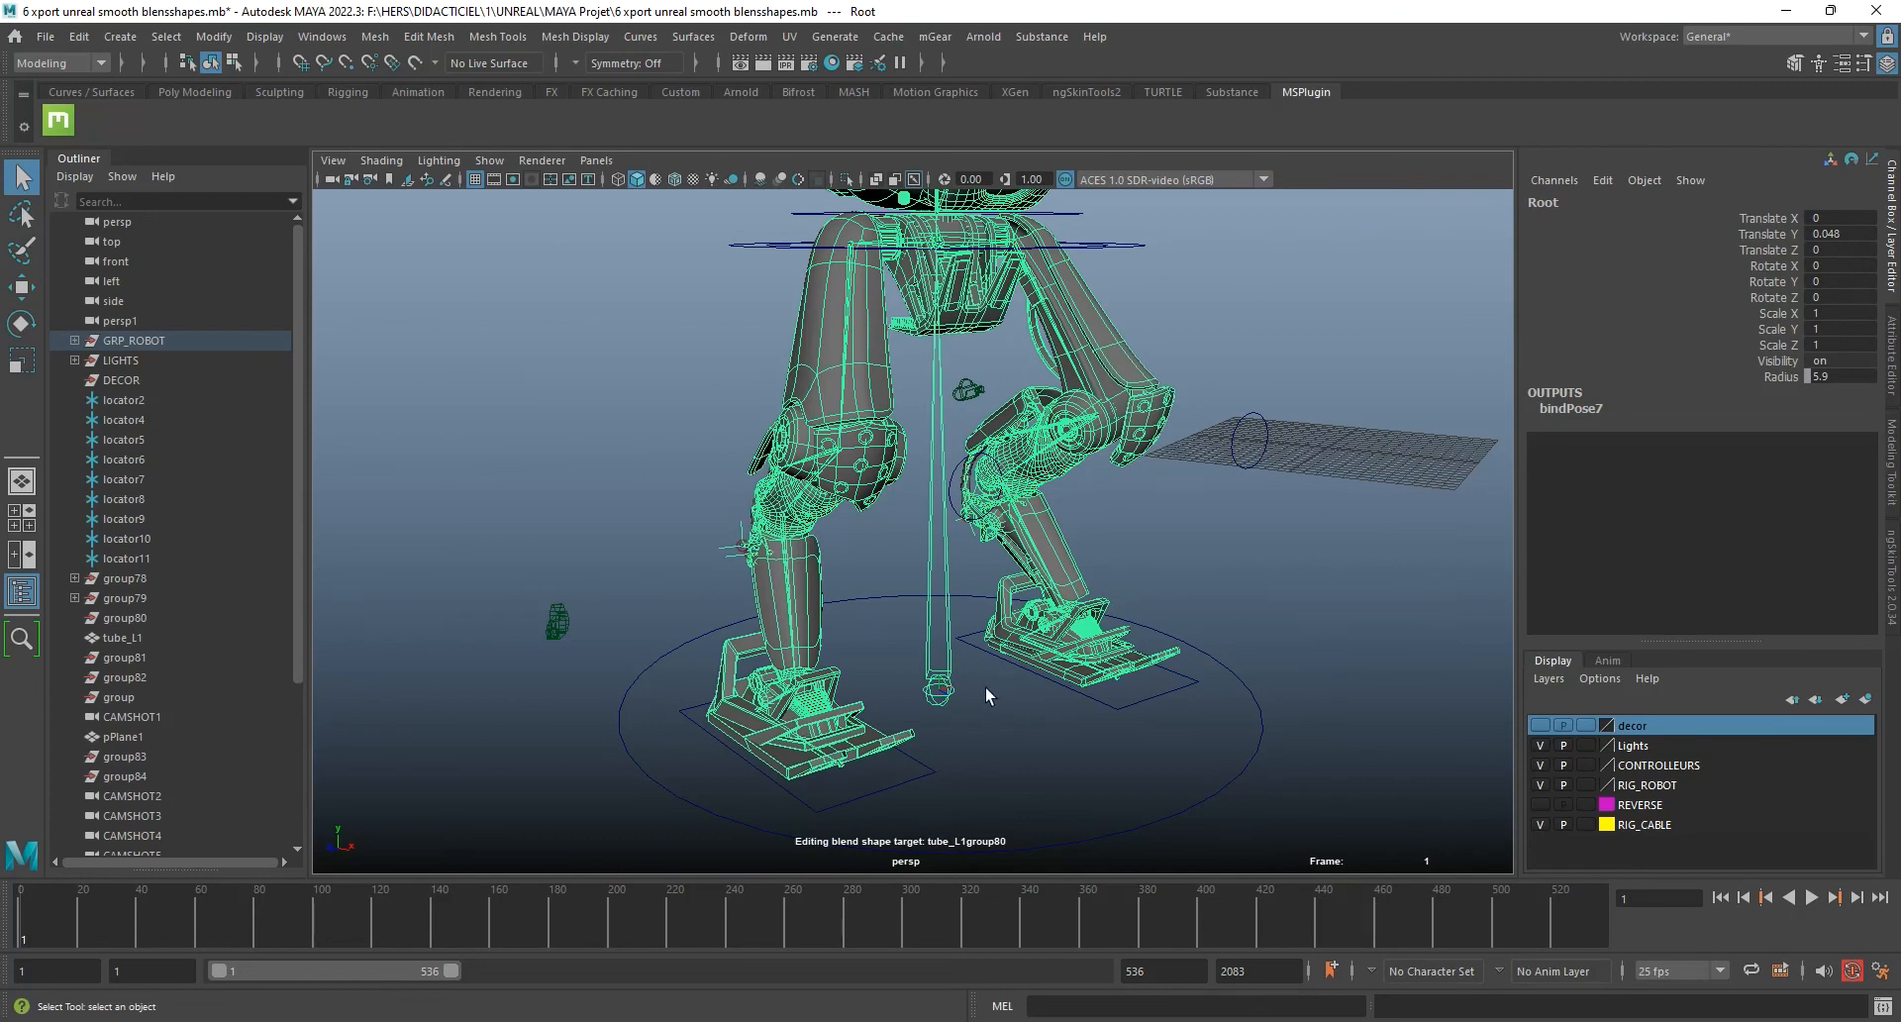
alt+middle_drag(982, 513, 975, 624)
alt+drag(975, 623, 962, 748)
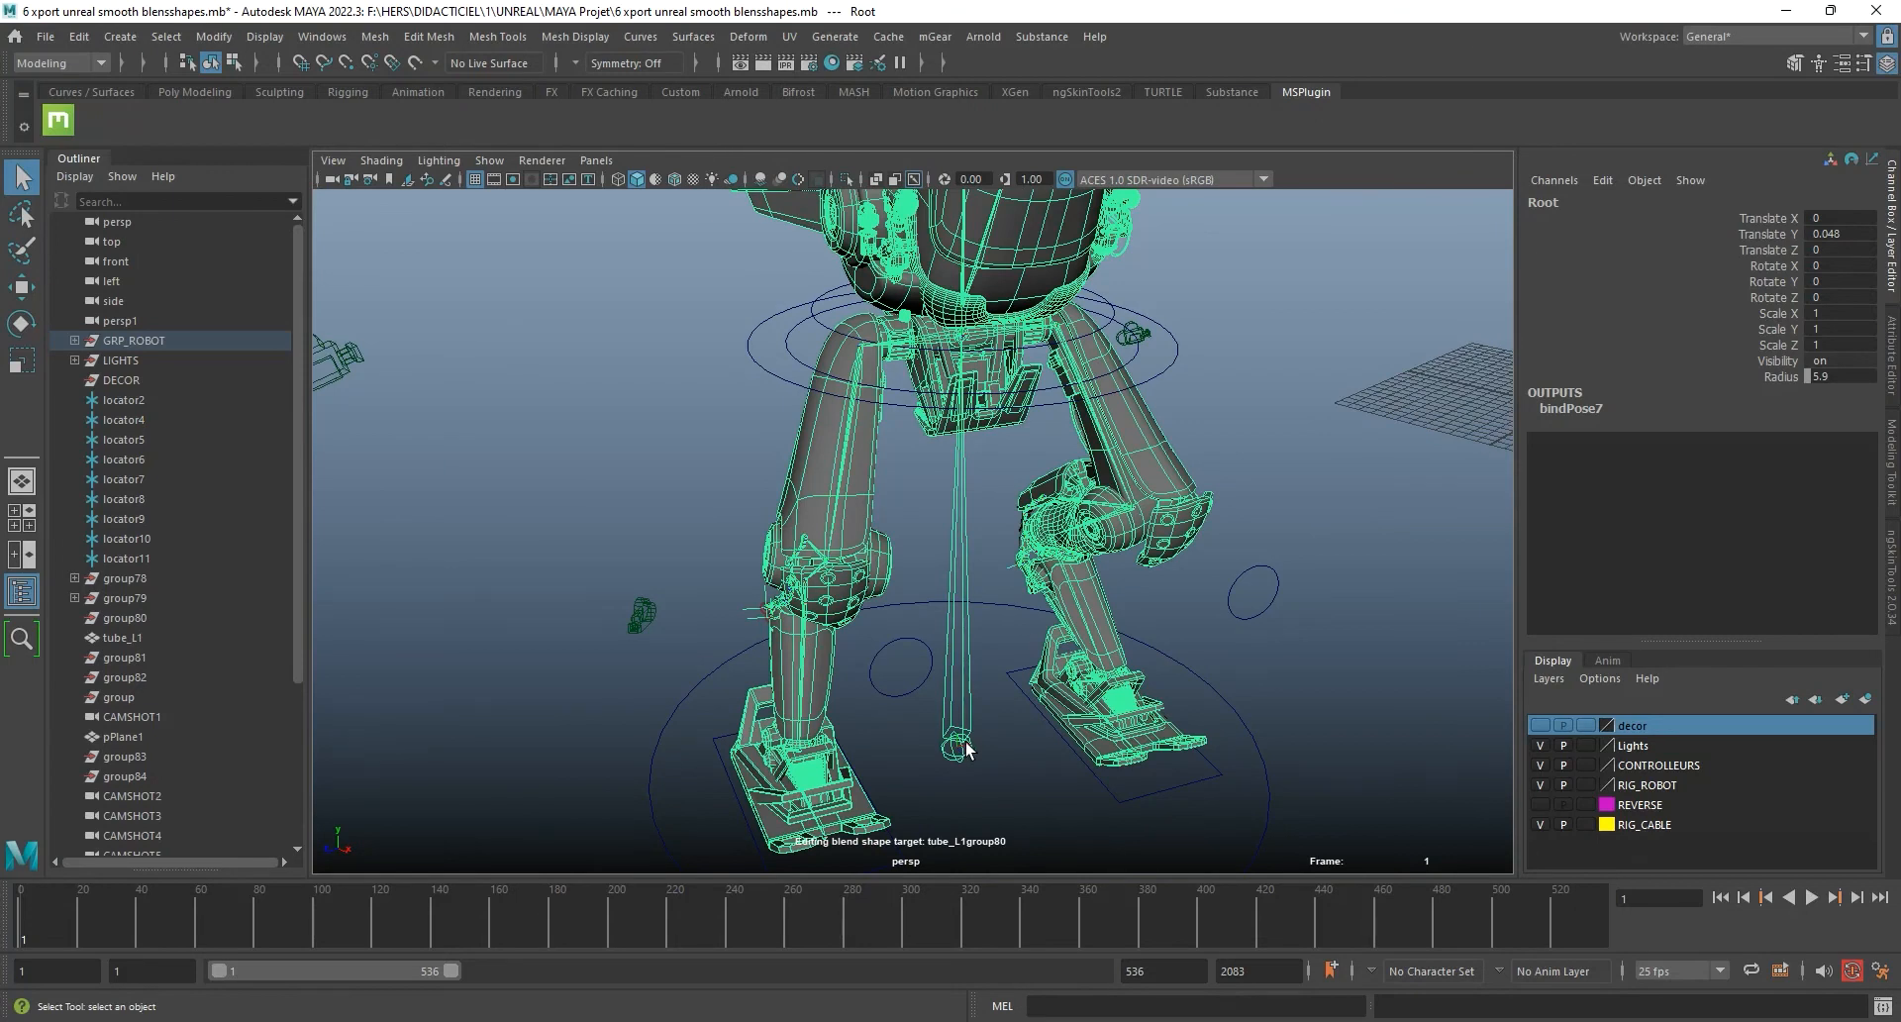
Step: Try lowering the HIPS control by about 3.93 units to check the Root joint's behaviour, and undo the move
alt+drag(965, 751, 996, 729)
alt+middle_drag(996, 728, 998, 758)
alt+right_drag(998, 759, 1056, 594)
alt+middle_drag(1057, 595, 1057, 611)
click(1061, 413)
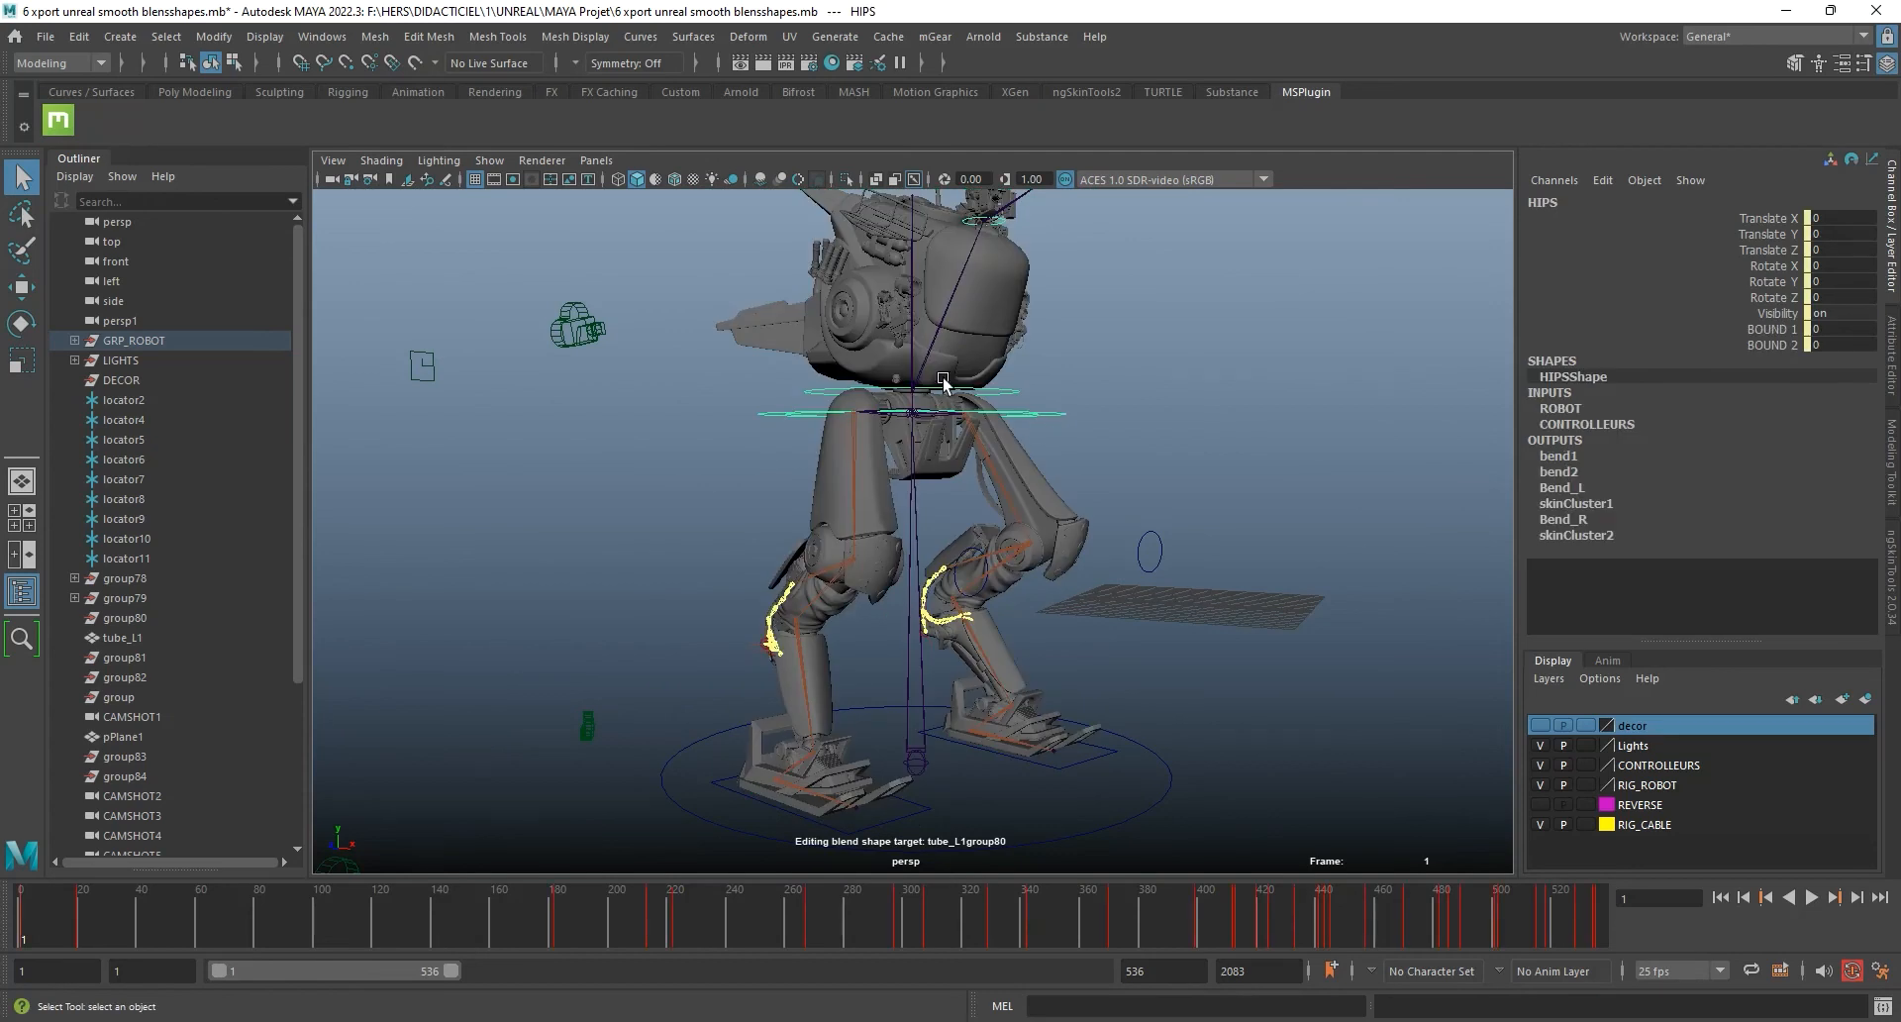
key(w)
drag(922, 341, 919, 422)
alt+drag(955, 693, 958, 671)
alt+middle_drag(958, 672, 931, 585)
alt+right_drag(931, 584, 1303, 666)
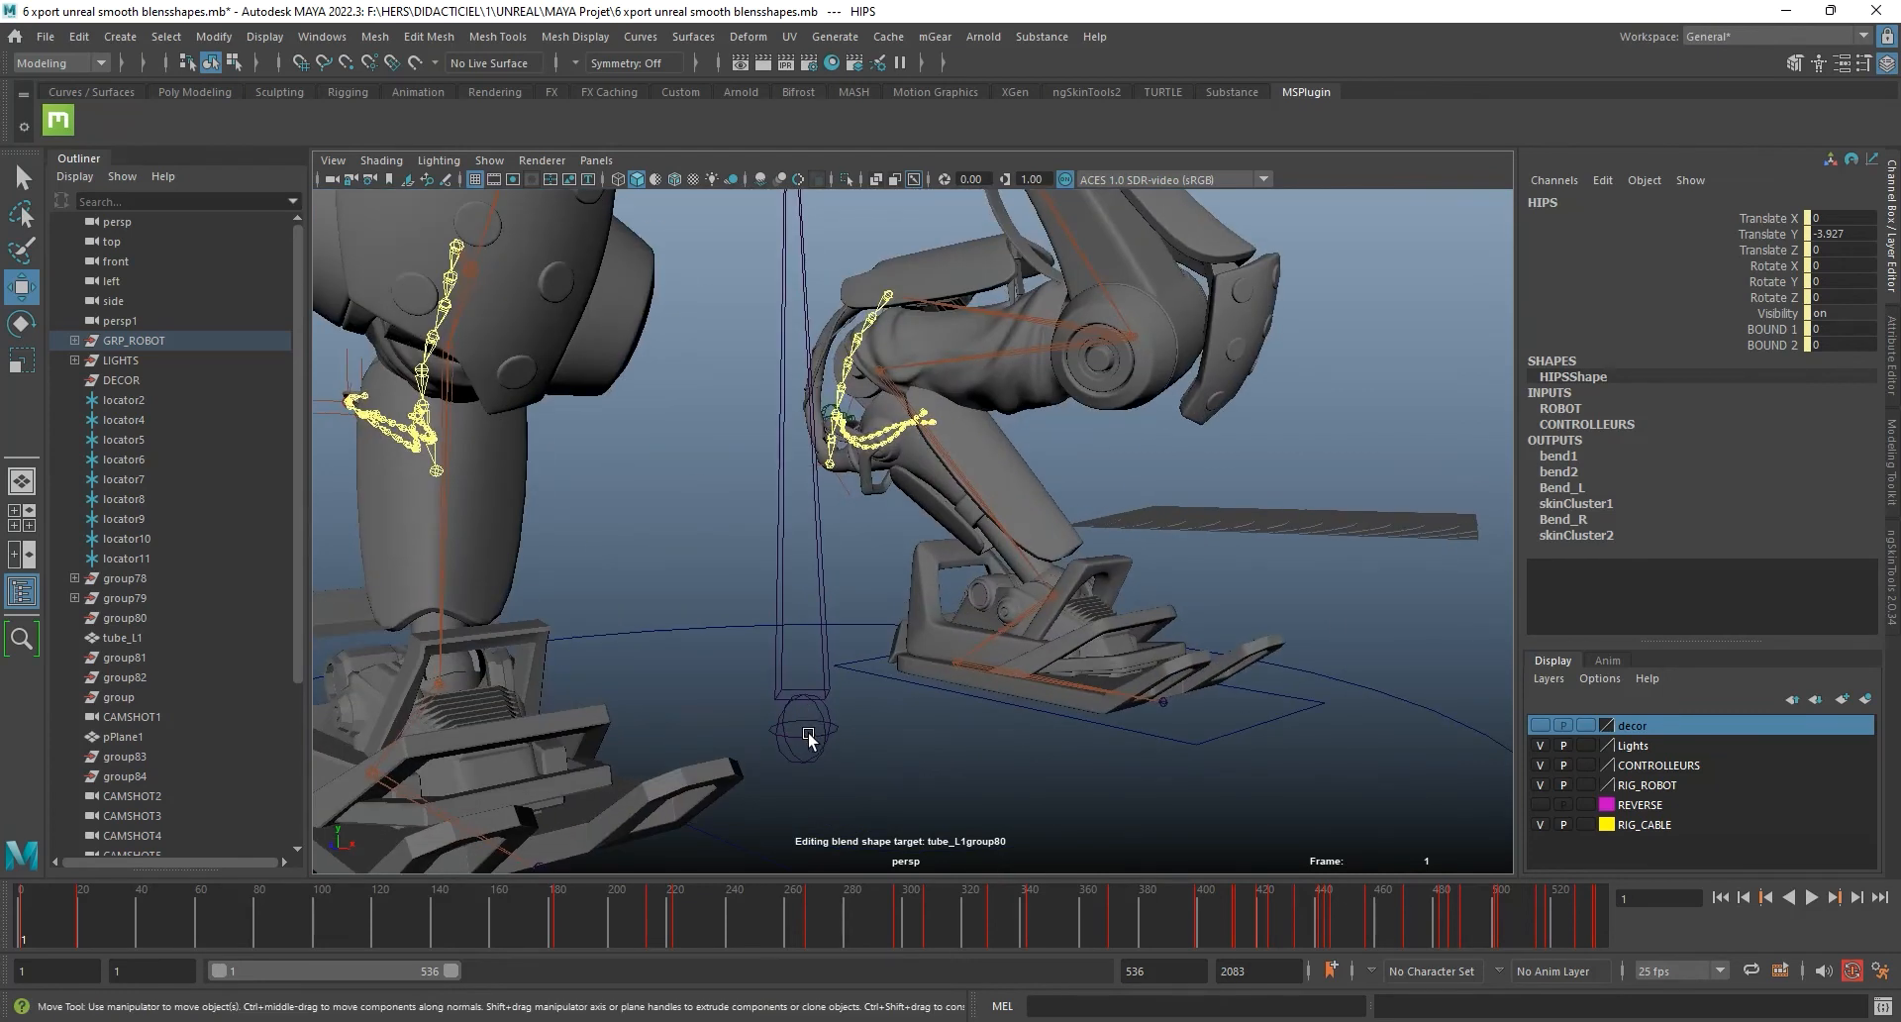
scroll(812, 738, down, 2)
scroll(841, 641, down, 4)
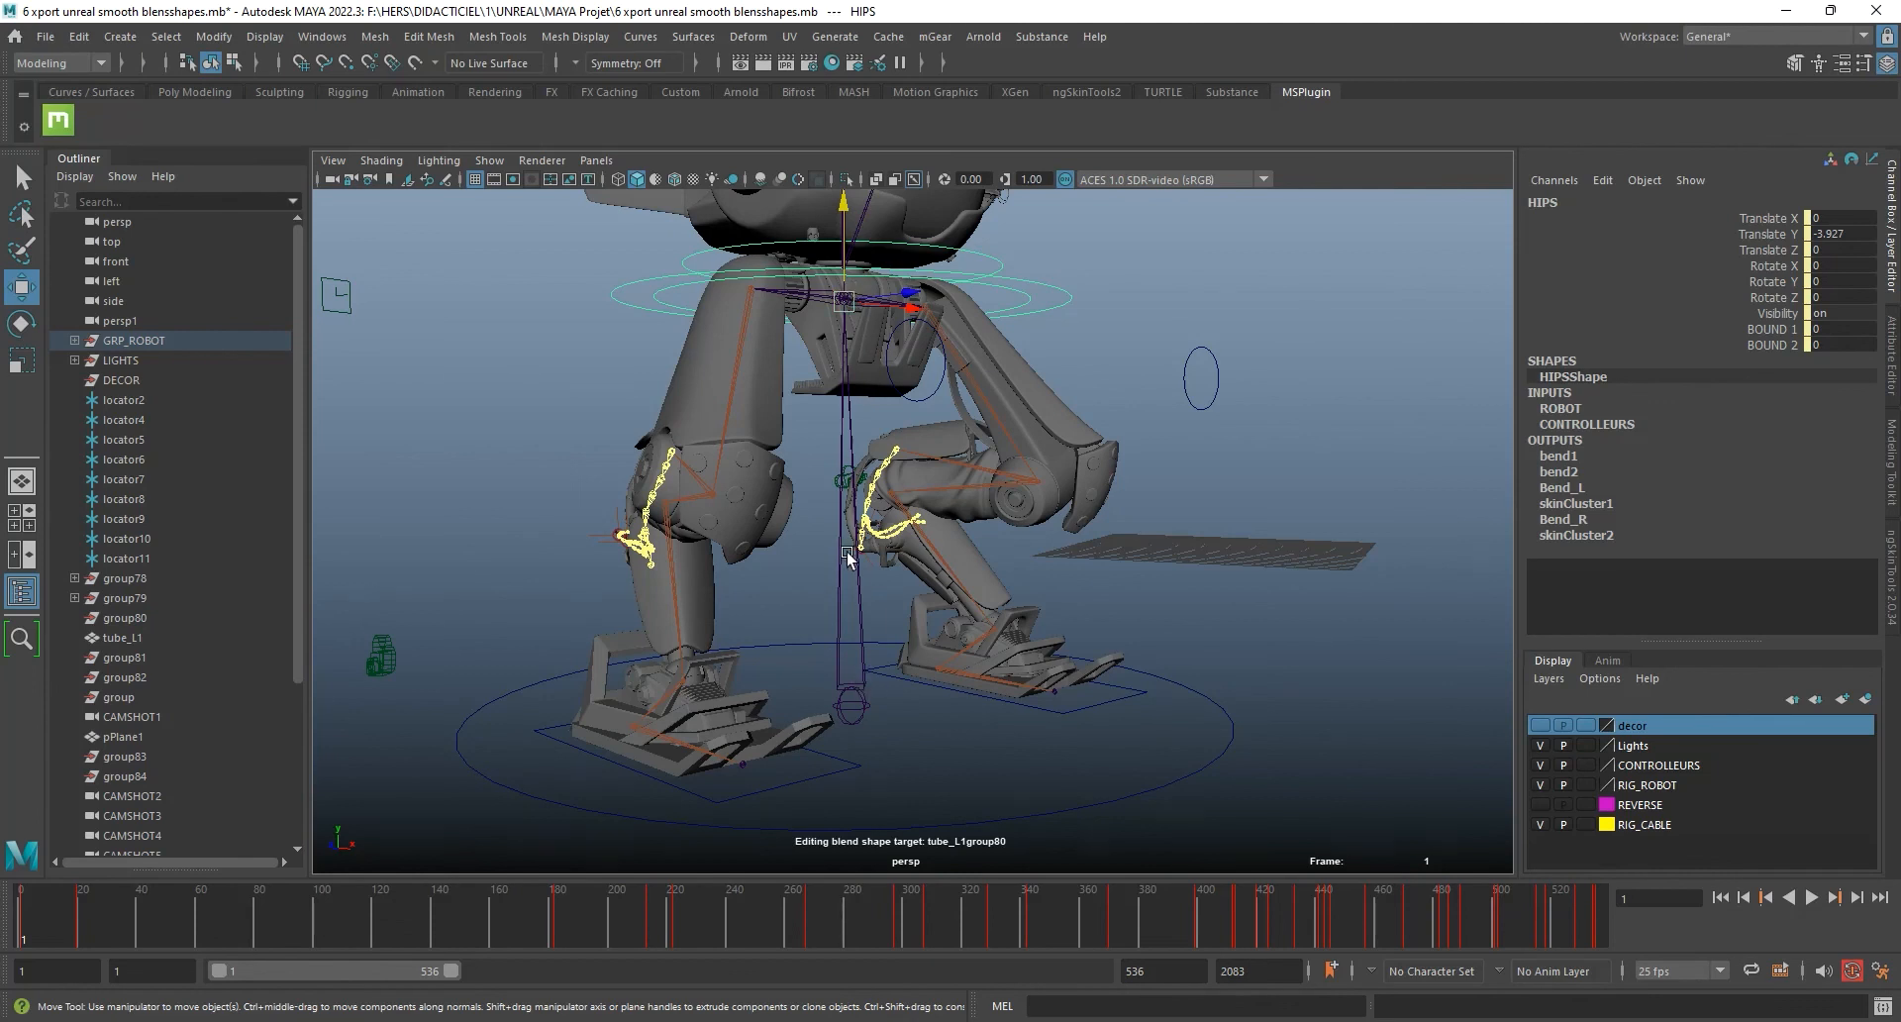
key(ctrl+z)
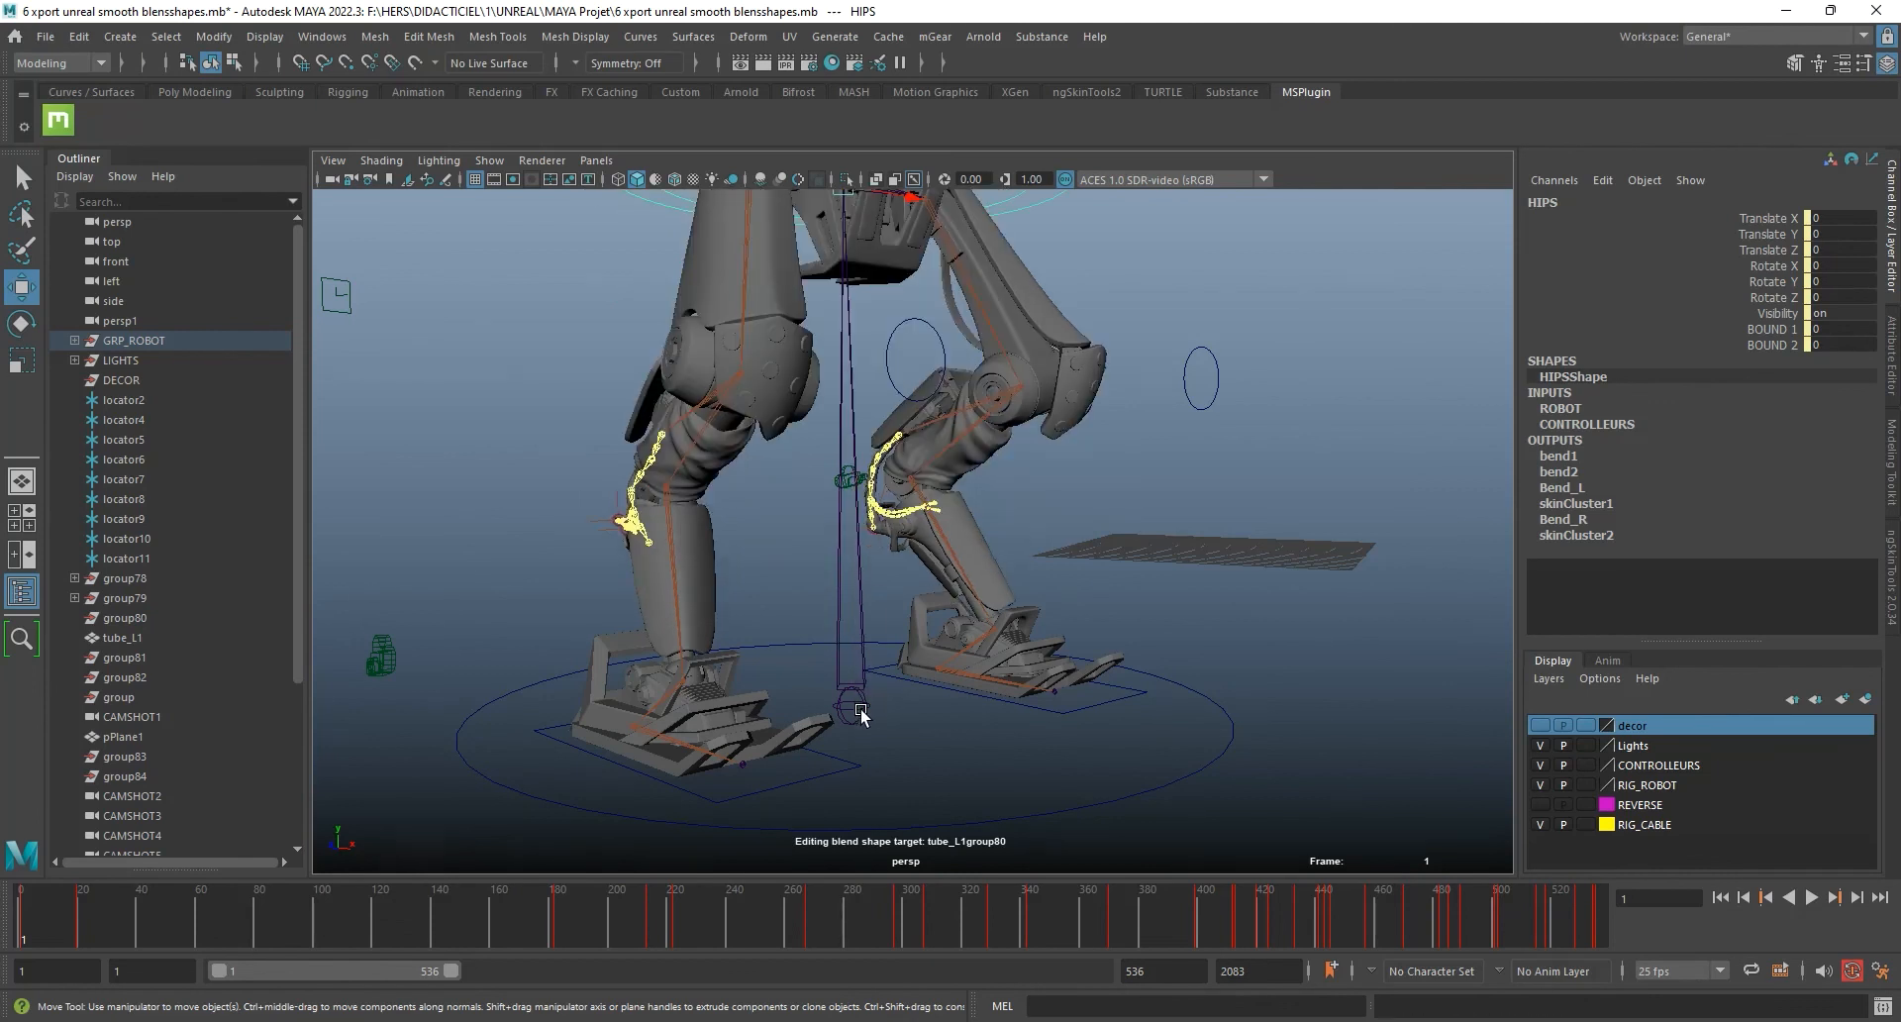
Step: Select the Root joint again and examine the robot geometry and joint hierarchy beneath it
click(858, 709)
alt+drag(1044, 457, 984, 483)
alt+middle_drag(985, 483, 997, 596)
alt+drag(997, 596, 1030, 591)
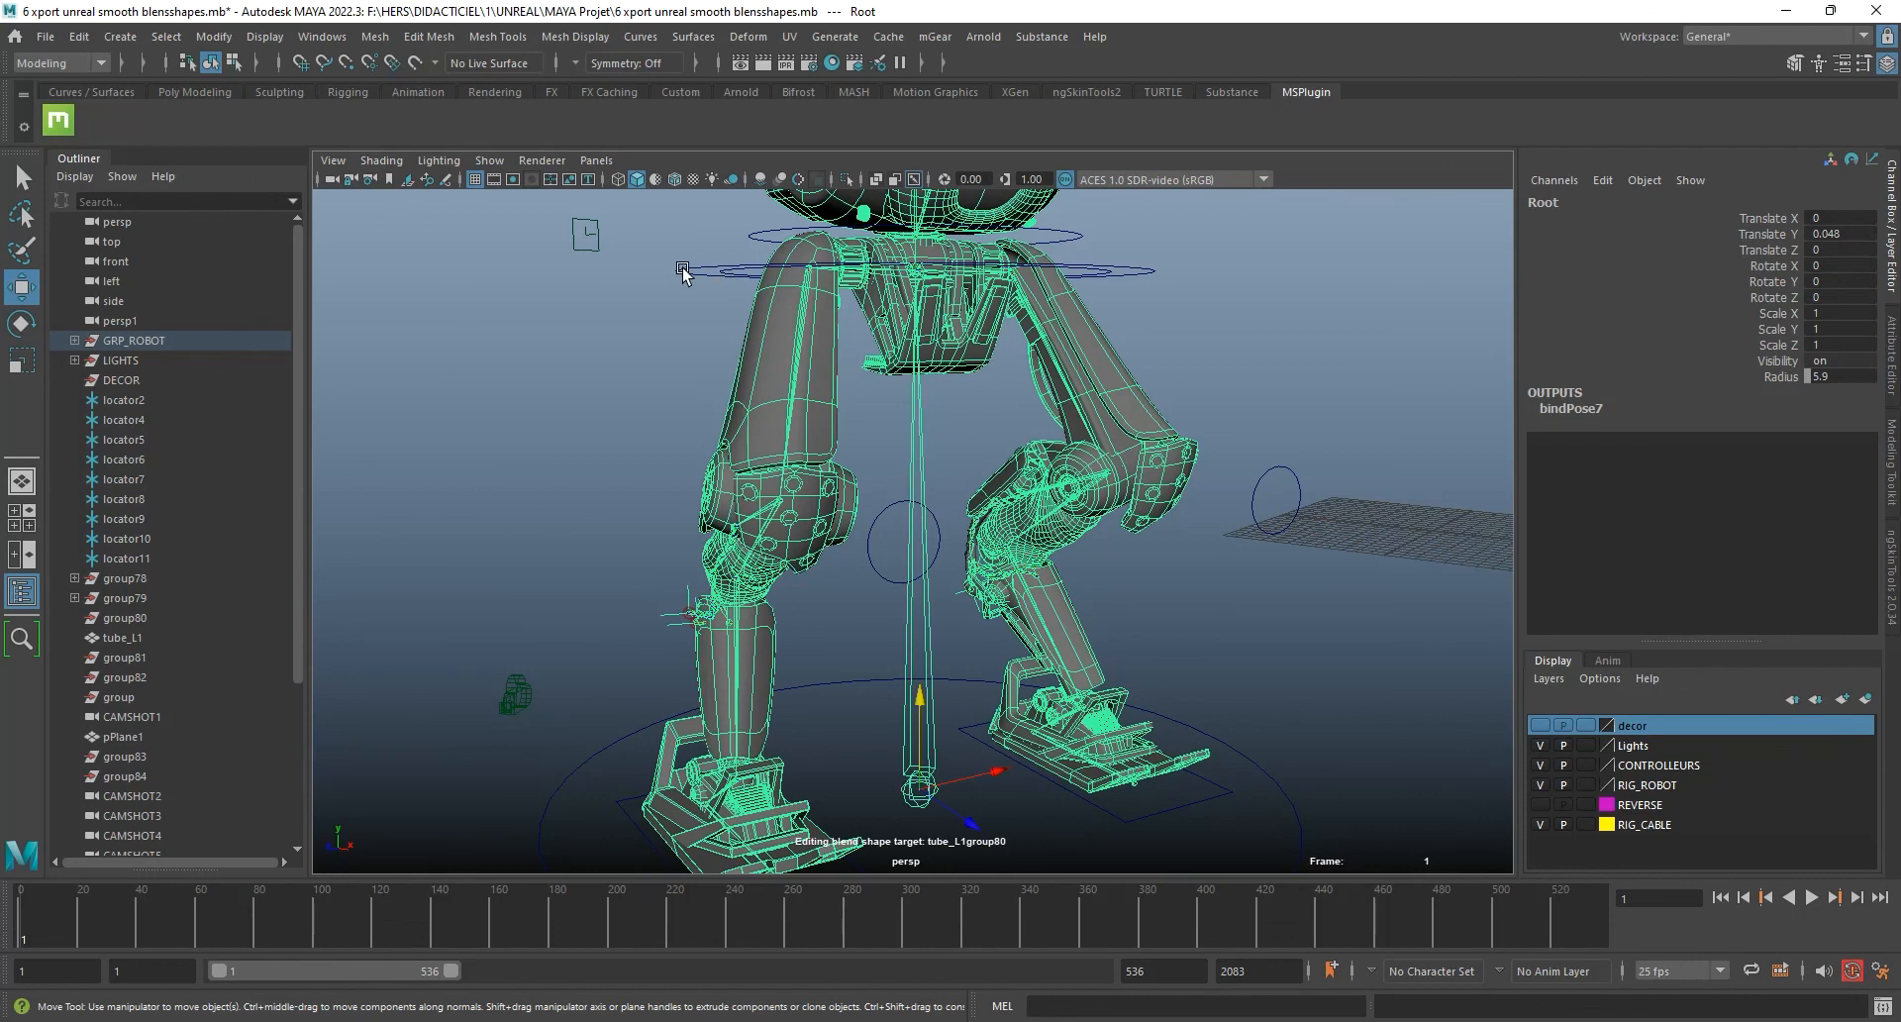
scroll(1020, 534, down, 1)
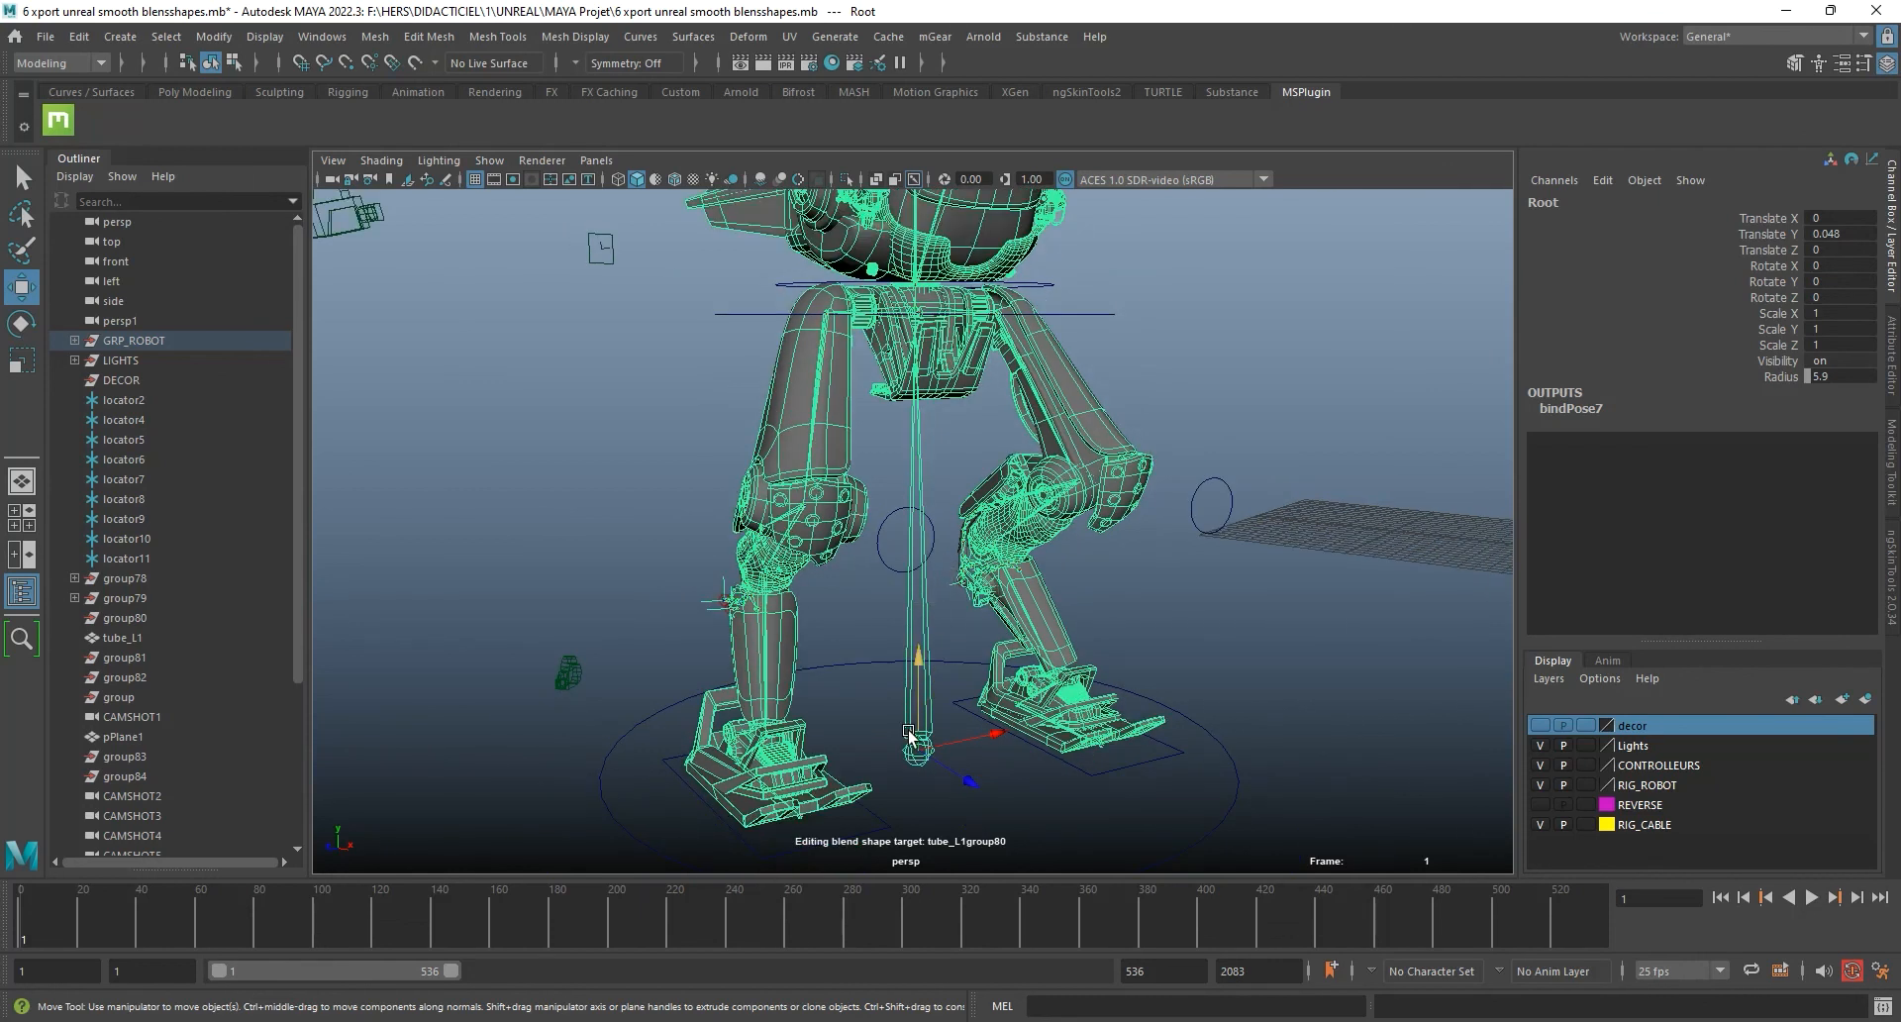
key(q)
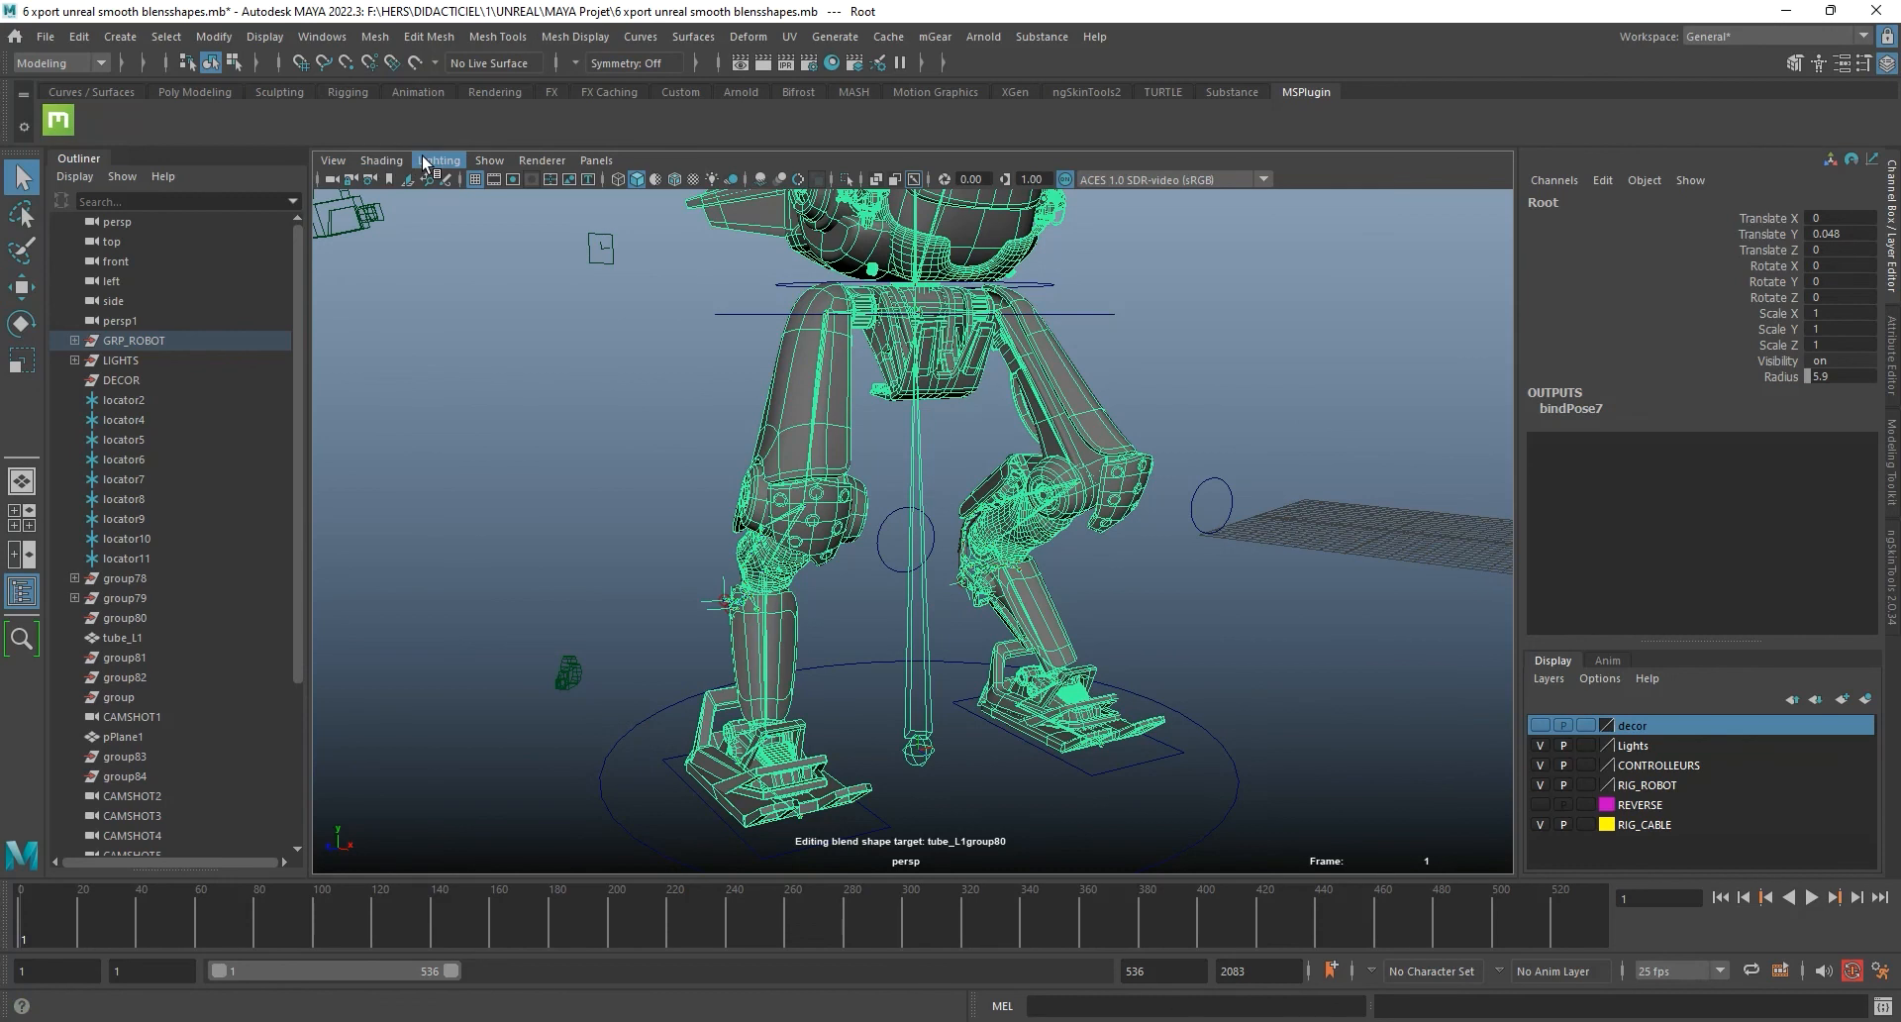
Step: Hide the polygon meshes in the viewport and clear the selection to expose the joints and controls
click(486, 162)
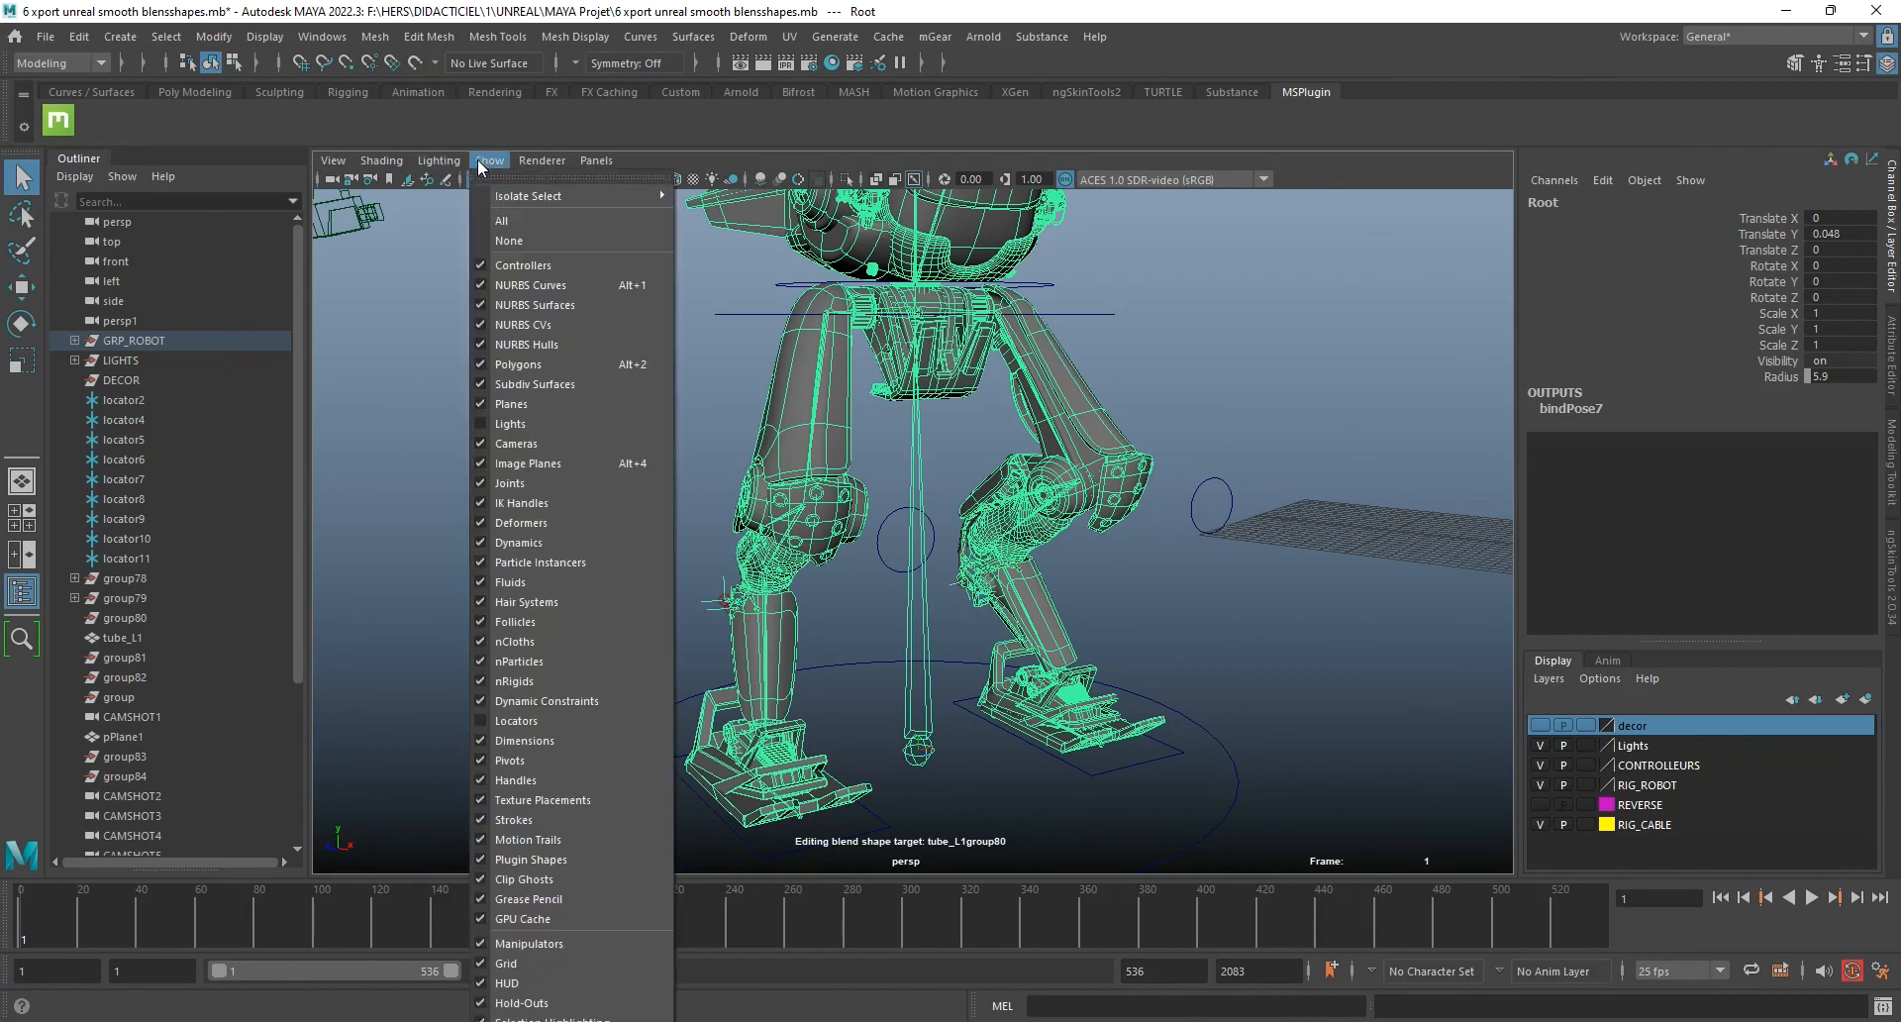
click(520, 365)
click(1277, 441)
alt+drag(1146, 440, 841, 398)
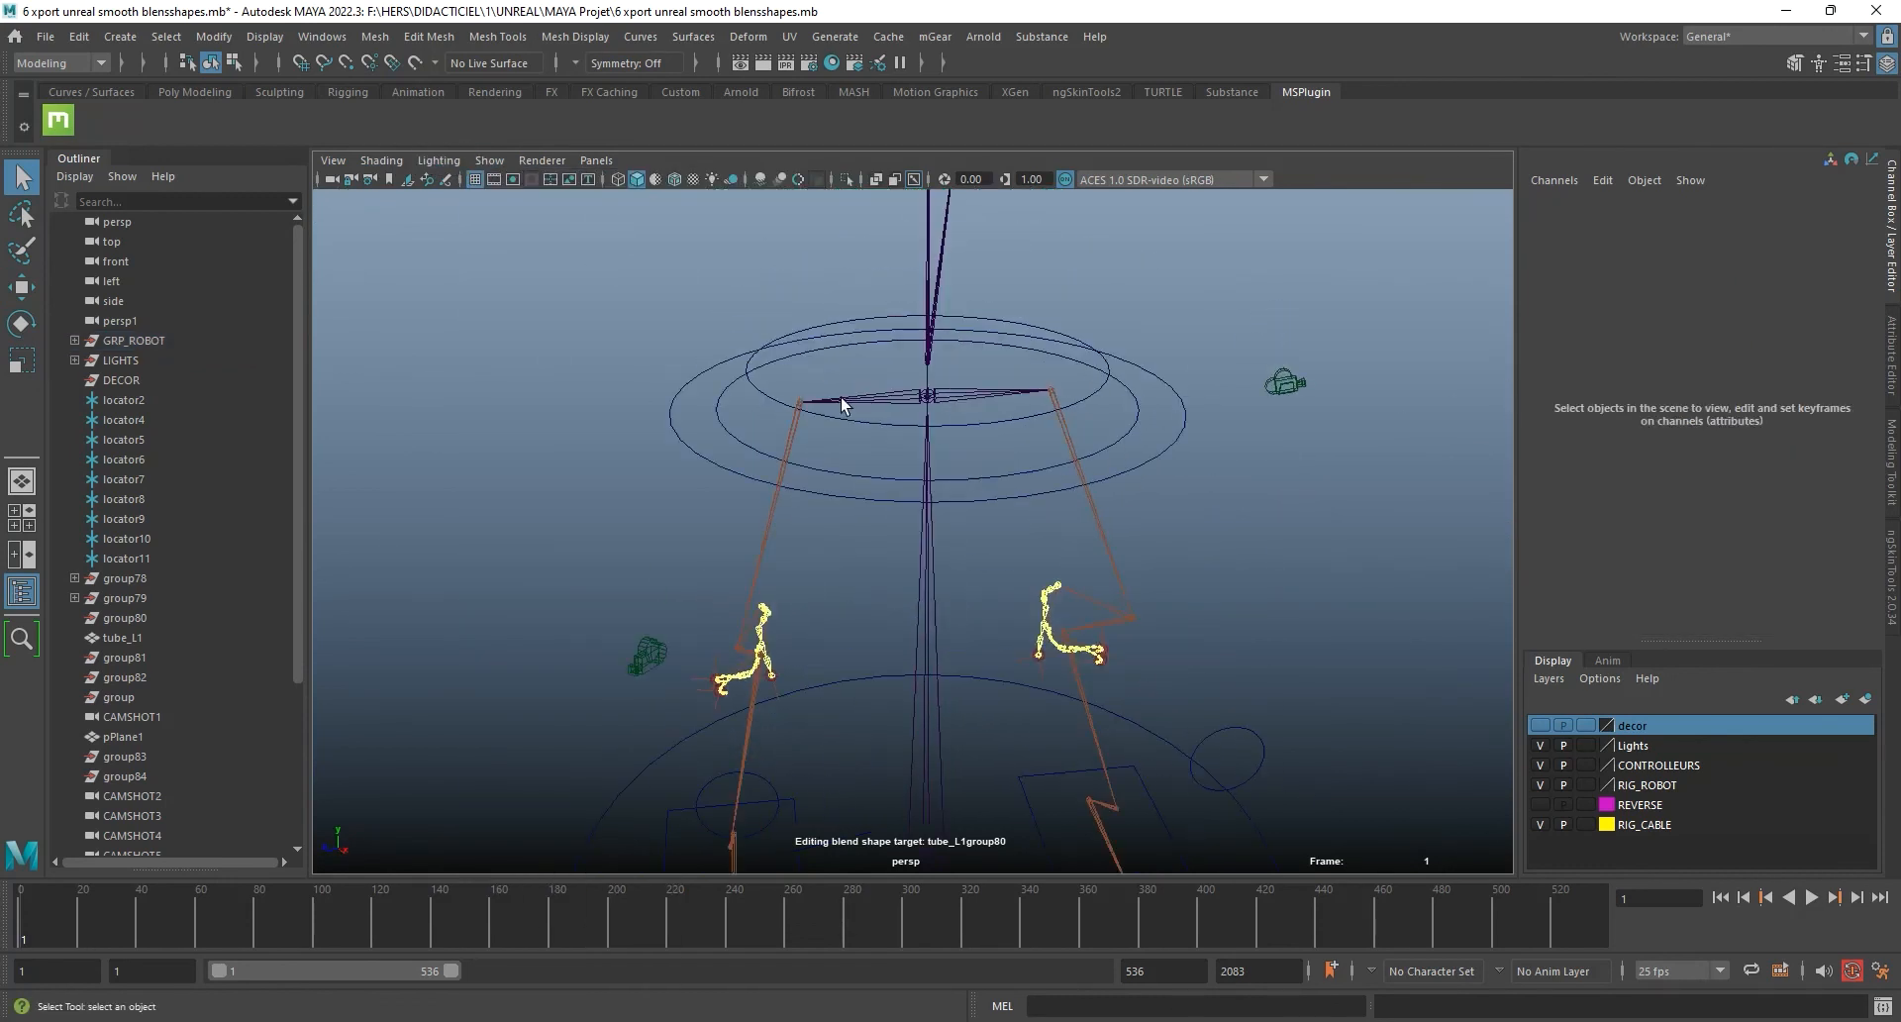
Step: Select the pelvis joint (joint1) and the Root joint in turn to compare the hierarchies below them
click(954, 364)
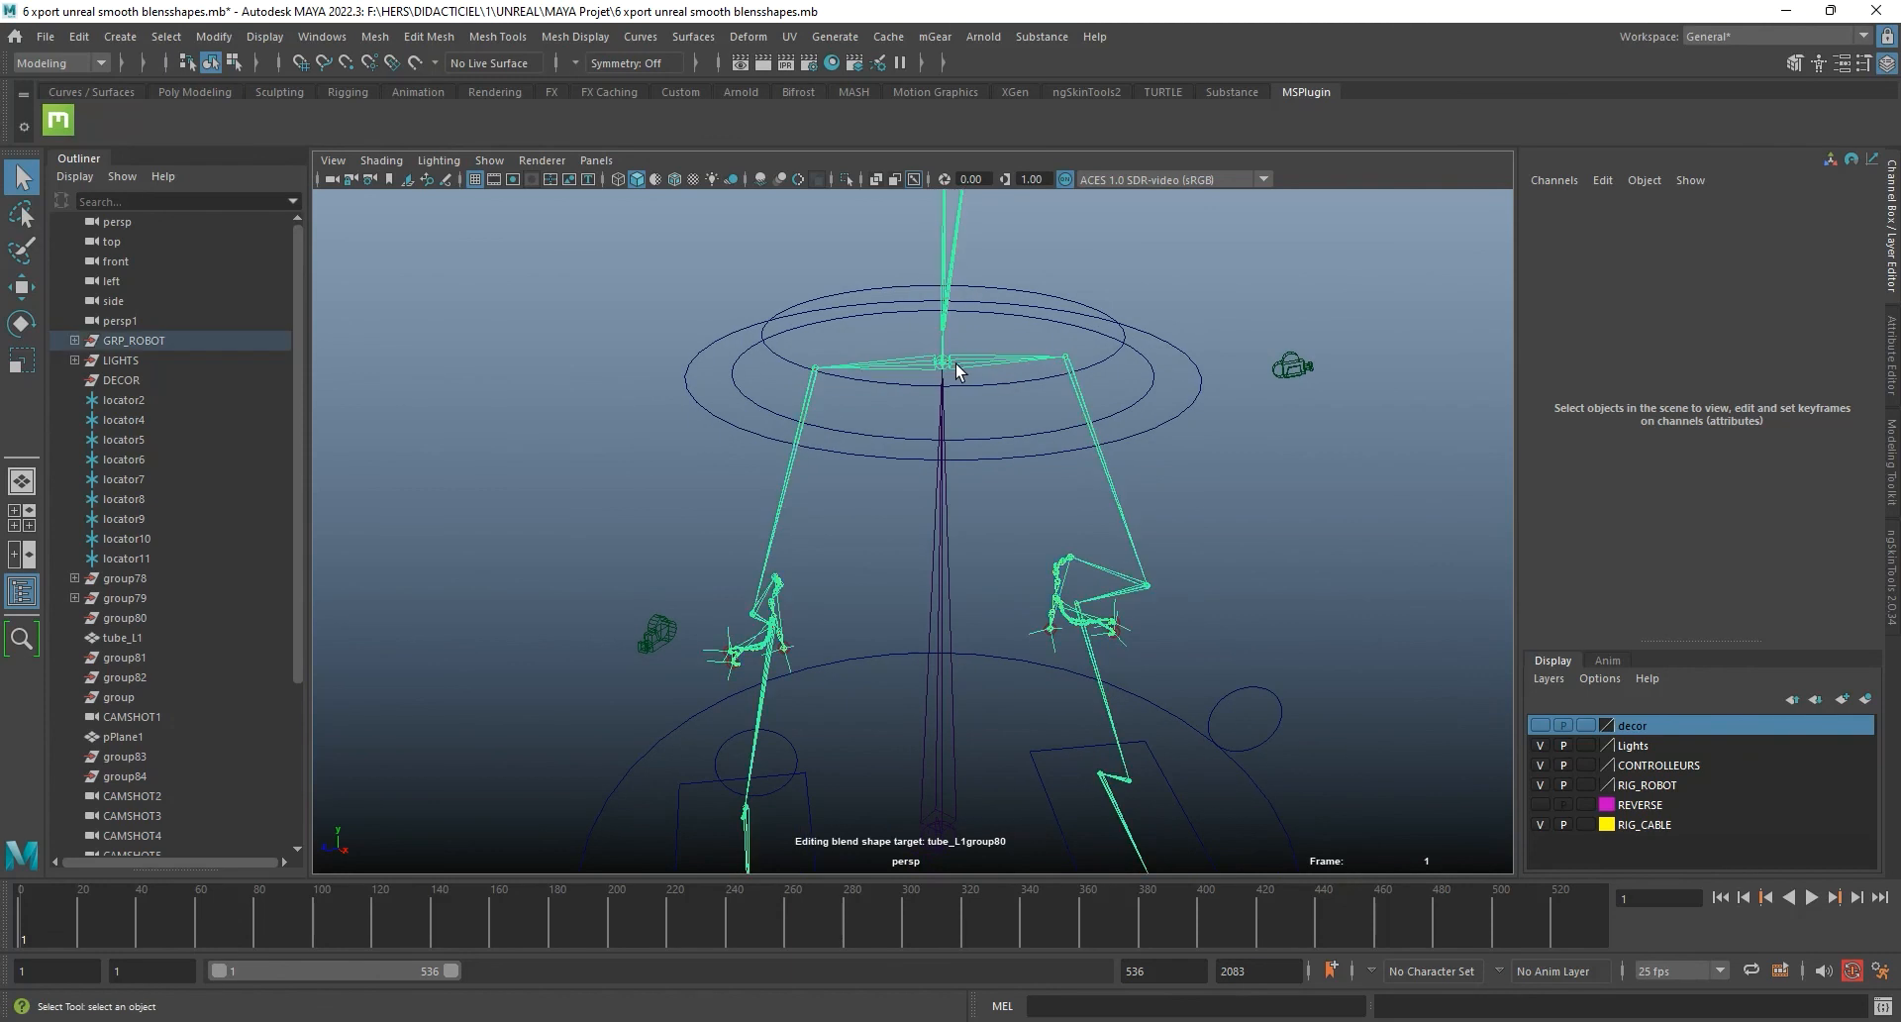
scroll(972, 360, up, 2)
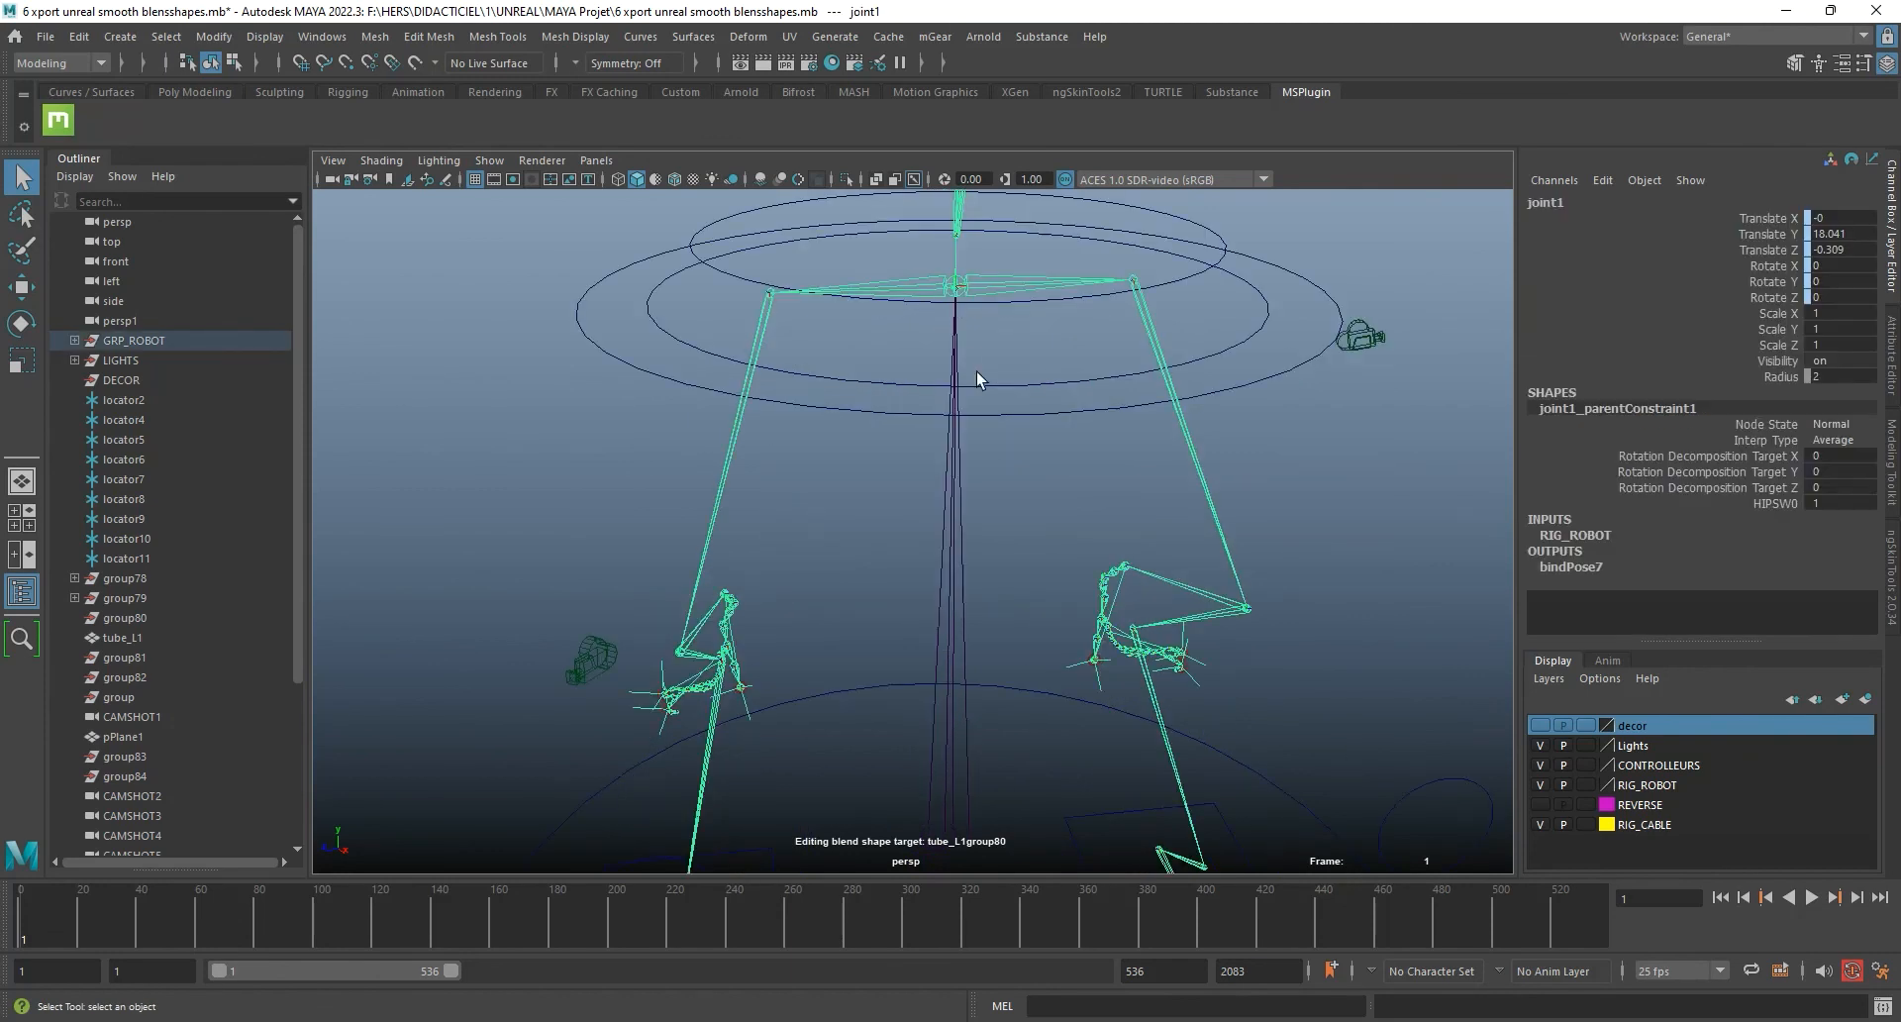
alt+drag(977, 373, 849, 907)
click(934, 764)
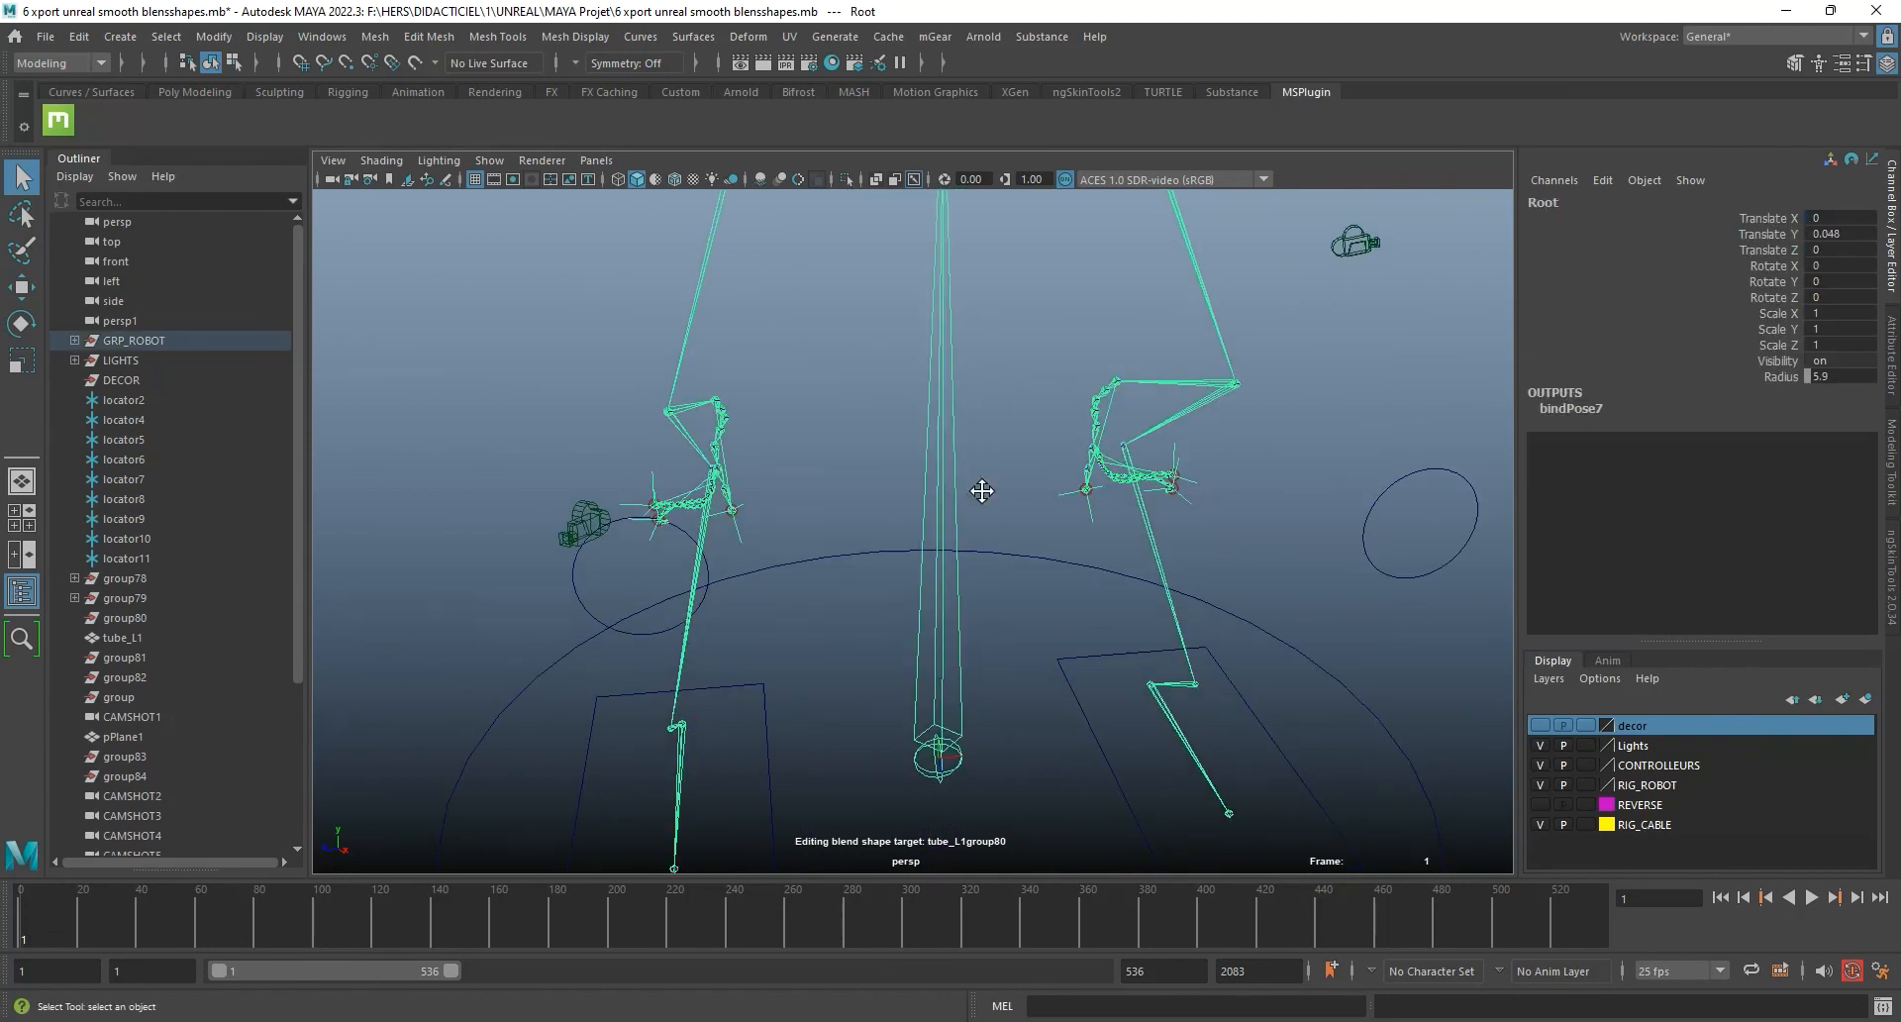
Step: Try moving the MASTER_CONTROL circle slightly along its Z axis to test the Root joint, and undo the move
alt+drag(982, 488, 930, 372)
alt+drag(846, 239, 933, 606)
alt+drag(1042, 645, 1113, 730)
click(1141, 771)
key(w)
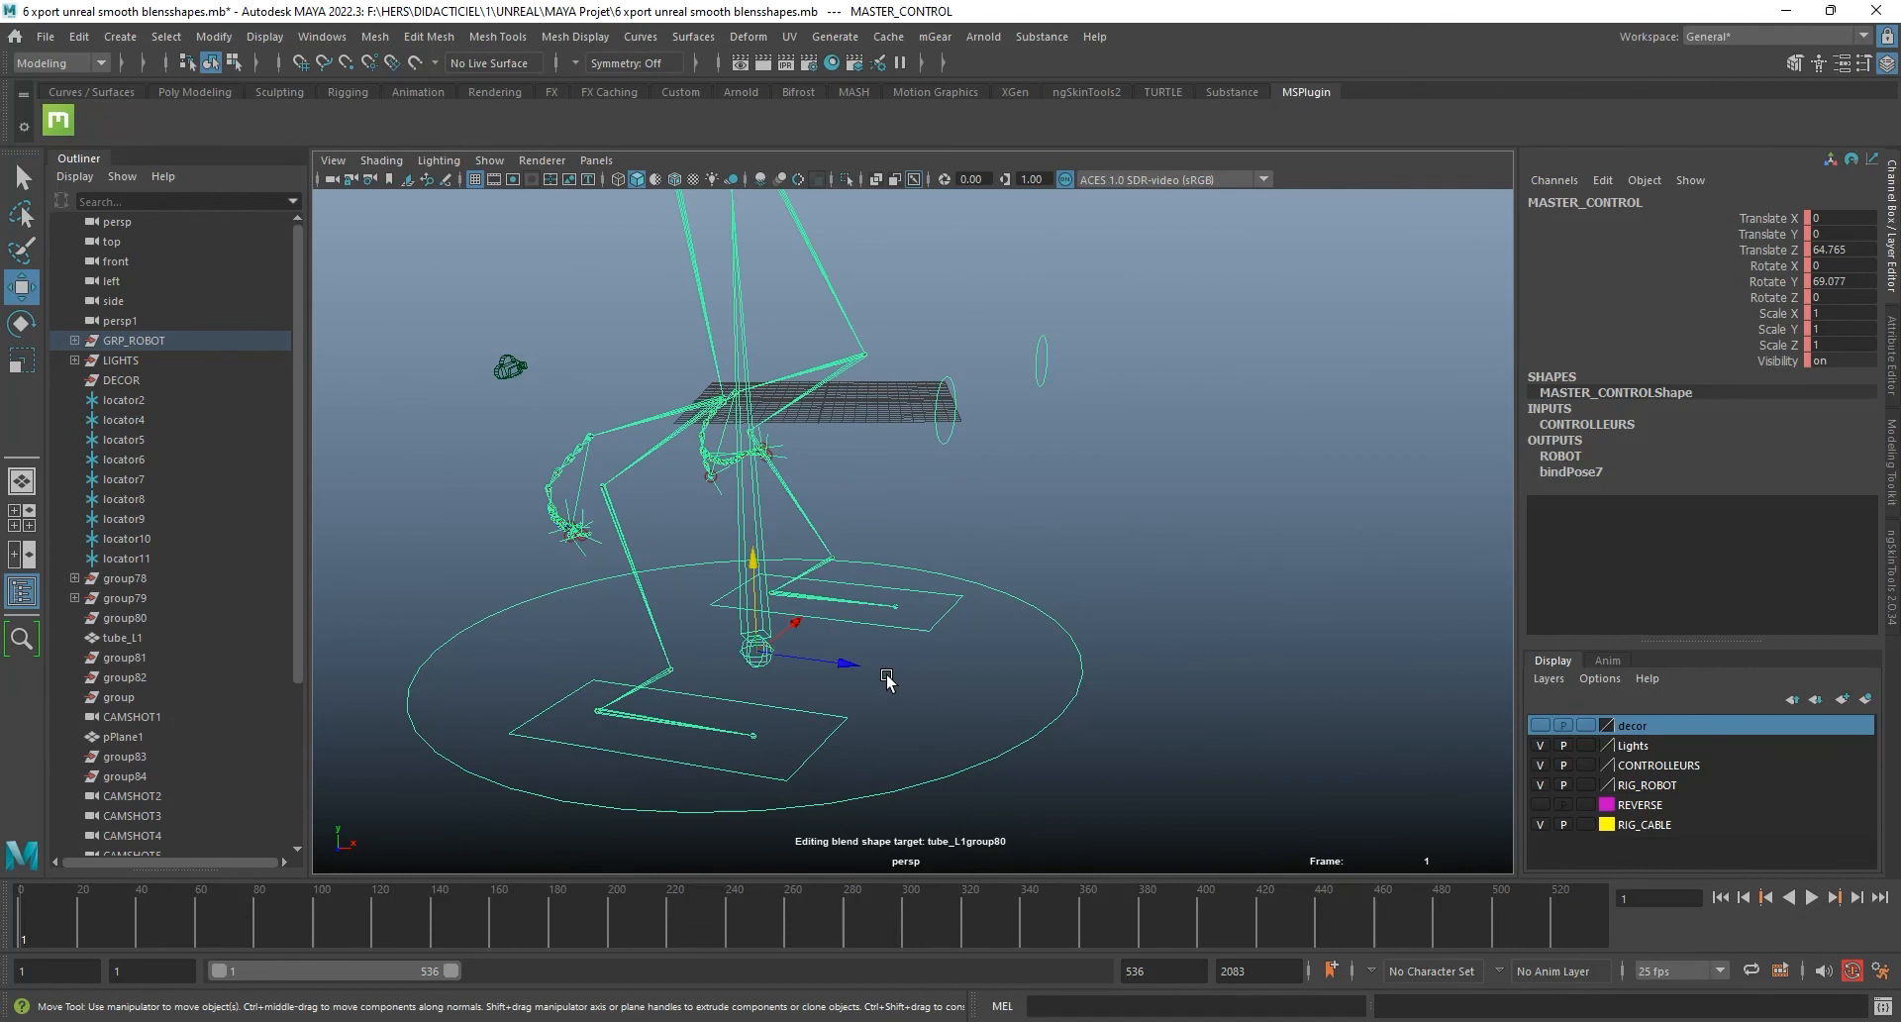
drag(844, 665, 871, 664)
key(ctrl+z)
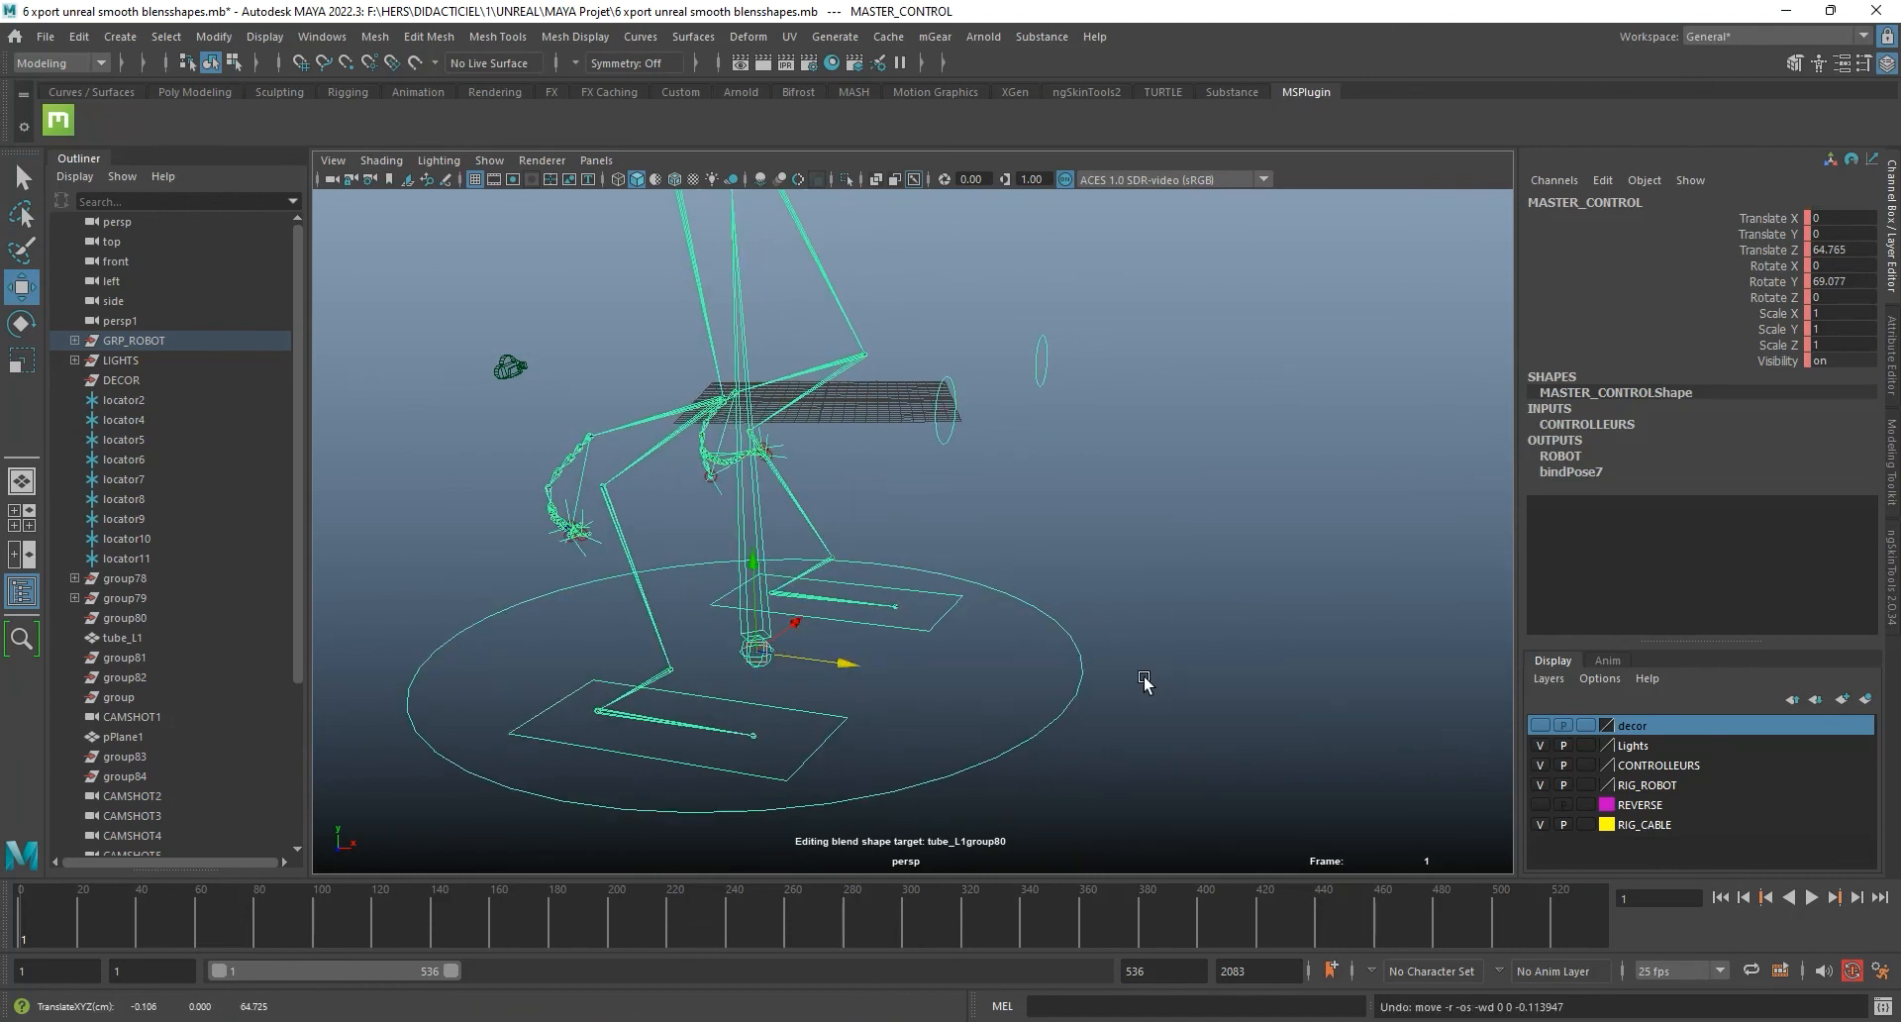